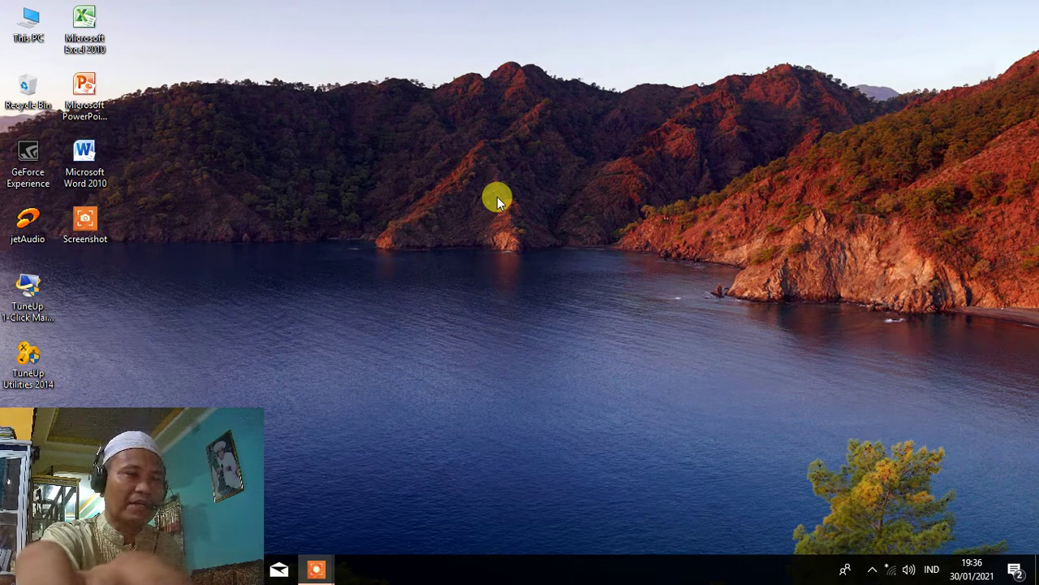
# Step: Launch Microsoft Word 2010 from its desktop shortcut to get a blank Document1
pyautogui.doubleClick(91, 156)
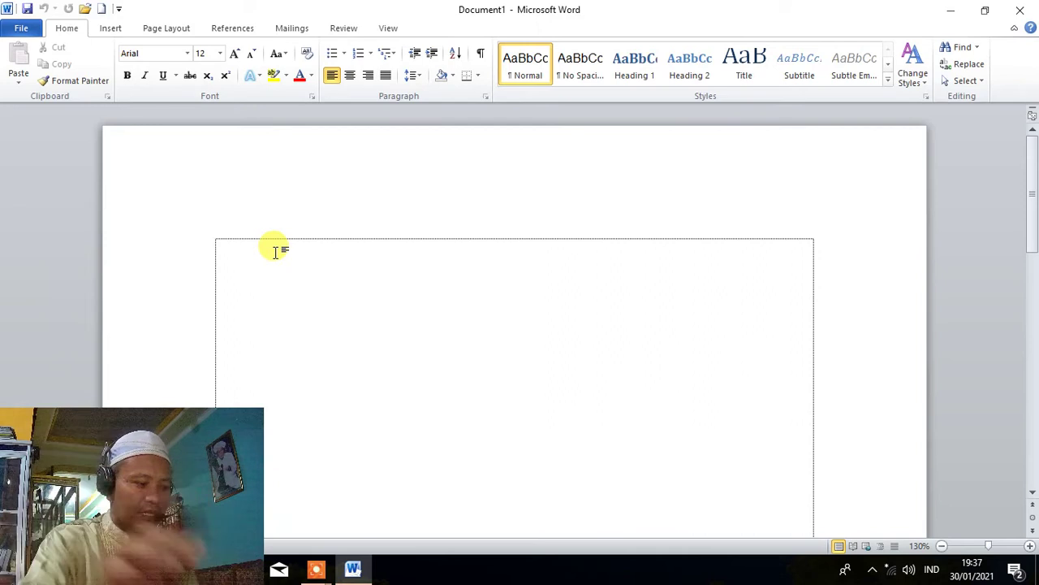
# Step: Write 'Sebagai tersebut dalah AL Qur'an Surat Fatihaj aya 1-6' in the text box and start a new line
pyautogui.write('Sebagai tersebut dalah AL')
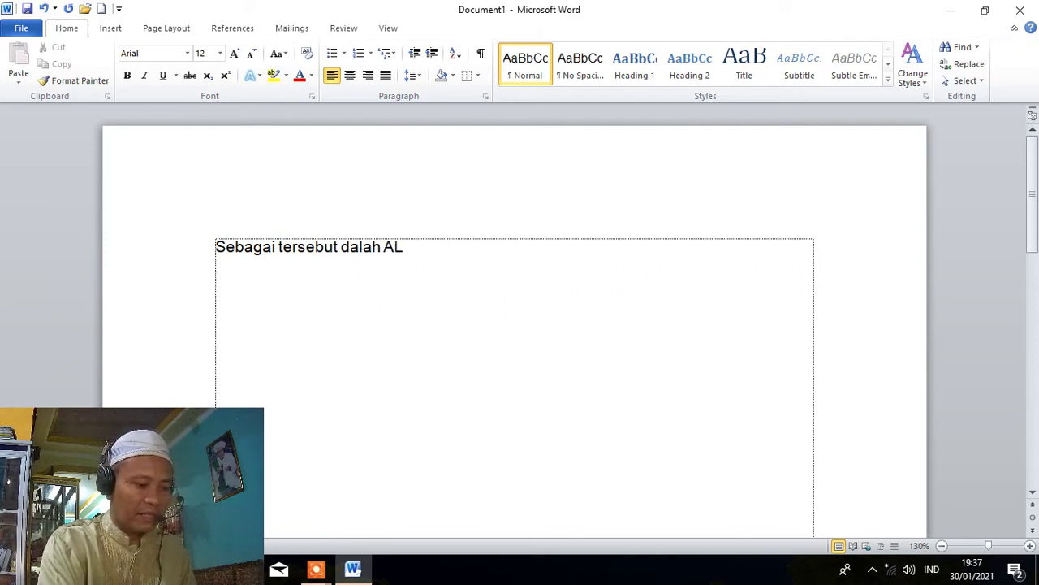
pyautogui.write(' Qur’an aya.....')
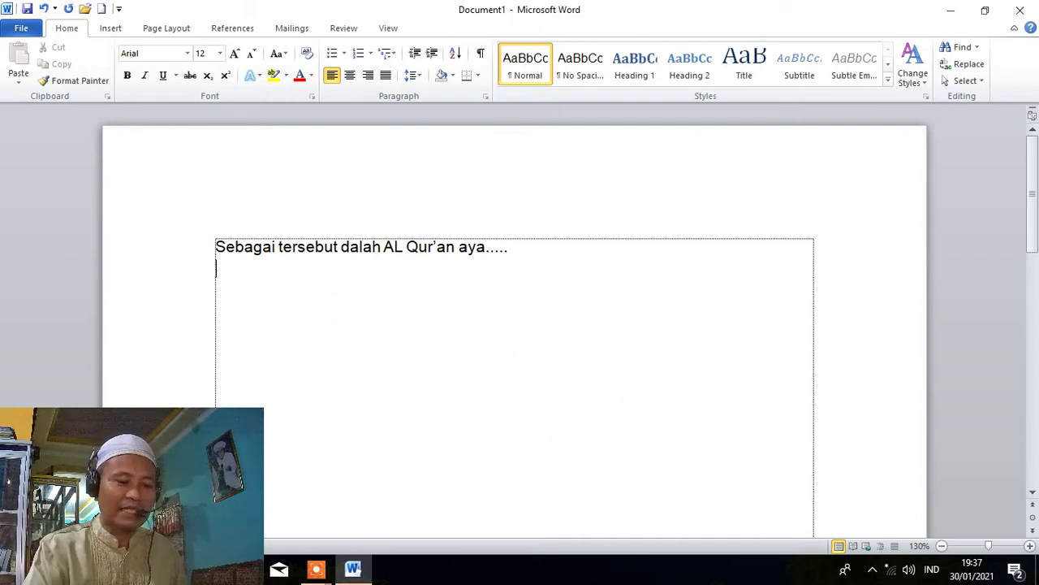
pyautogui.click(528, 247)
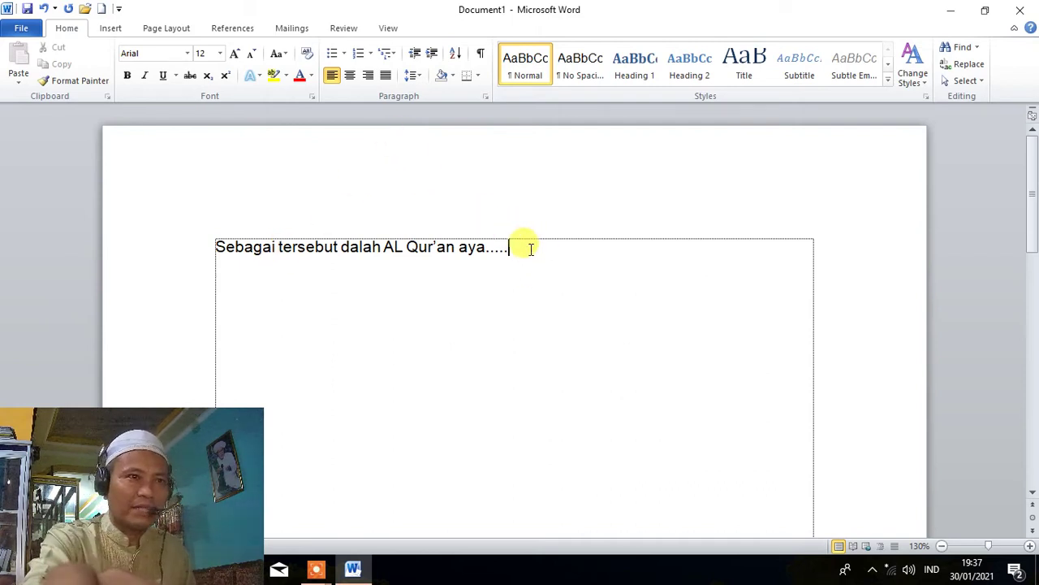
pyautogui.click(459, 247)
pyautogui.write('Surat Fatihaj')
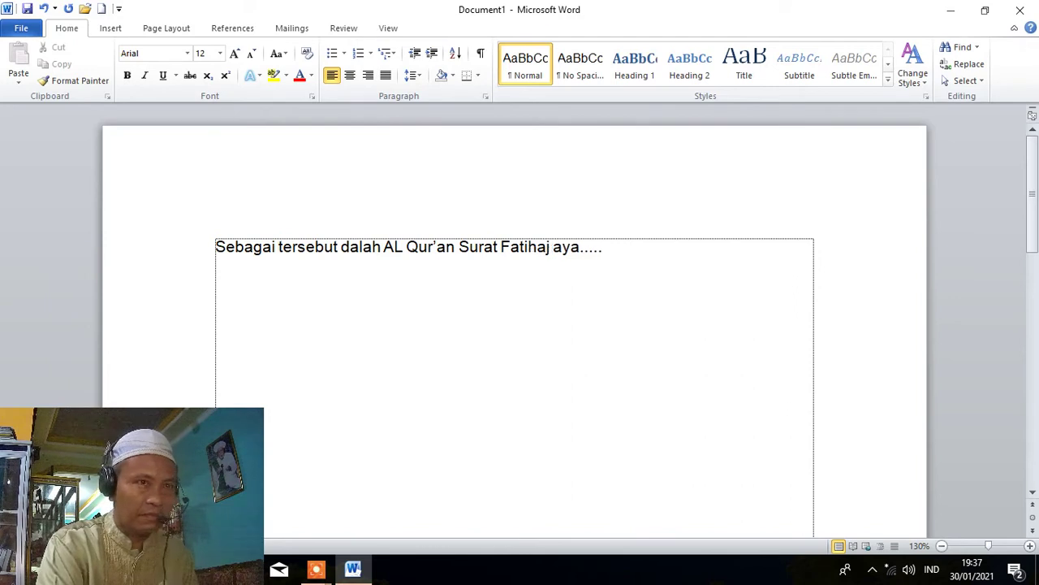
pyautogui.moveTo(580, 247); pyautogui.dragTo(606, 250)
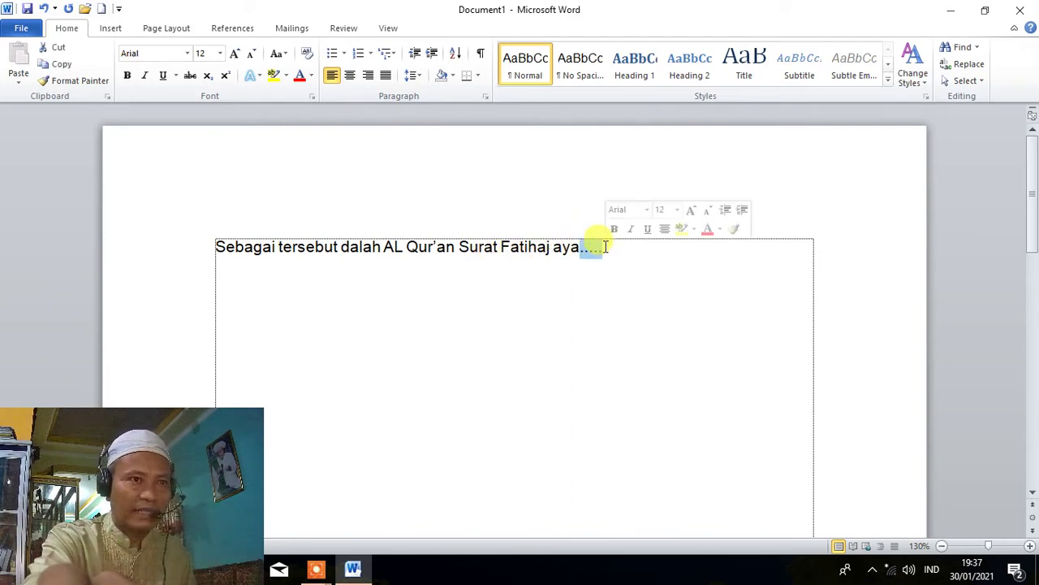
pyautogui.write('1-6')
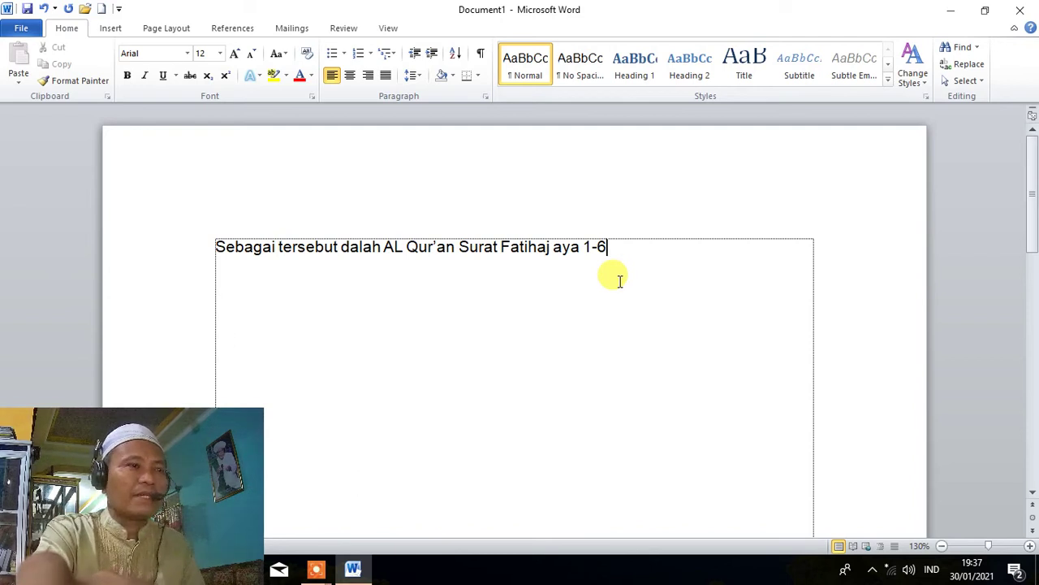
pyautogui.press('Return')
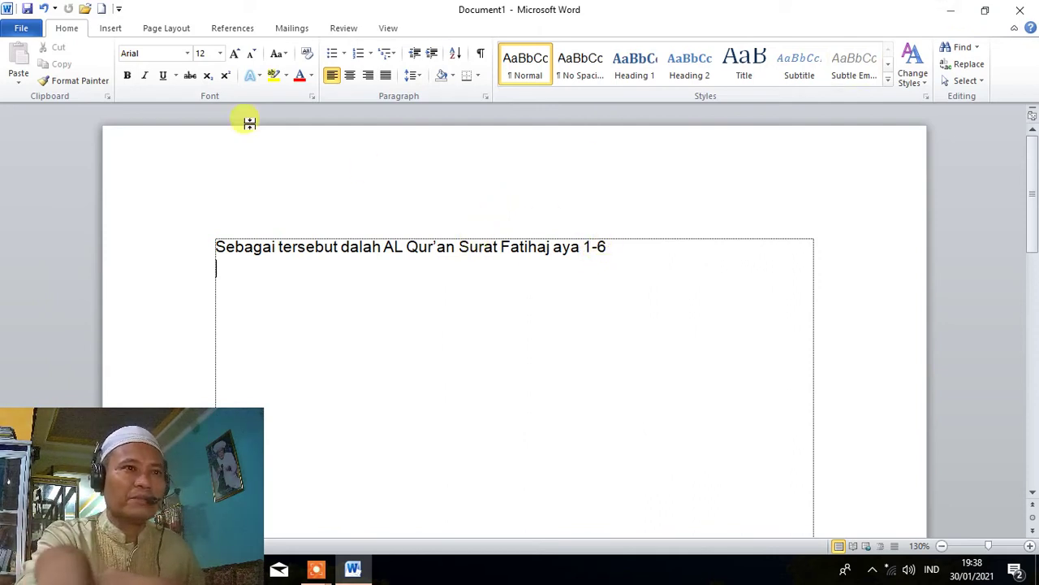
pyautogui.click(27, 9)
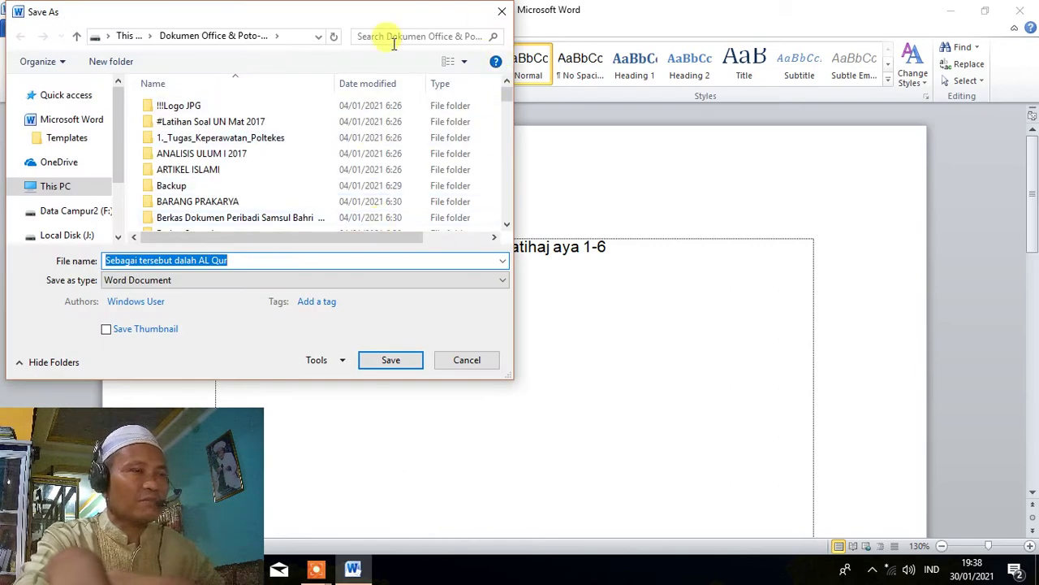
# Step: Save the document as 'Sebagai tersebut dalah AL Quran Fatihan' and close Word
pyautogui.moveTo(229, 260)
pyautogui.mouseDown()
pyautogui.moveTo(105, 260)
pyautogui.moveTo(230, 259)
pyautogui.mouseUp()
pyautogui.click(231, 260)
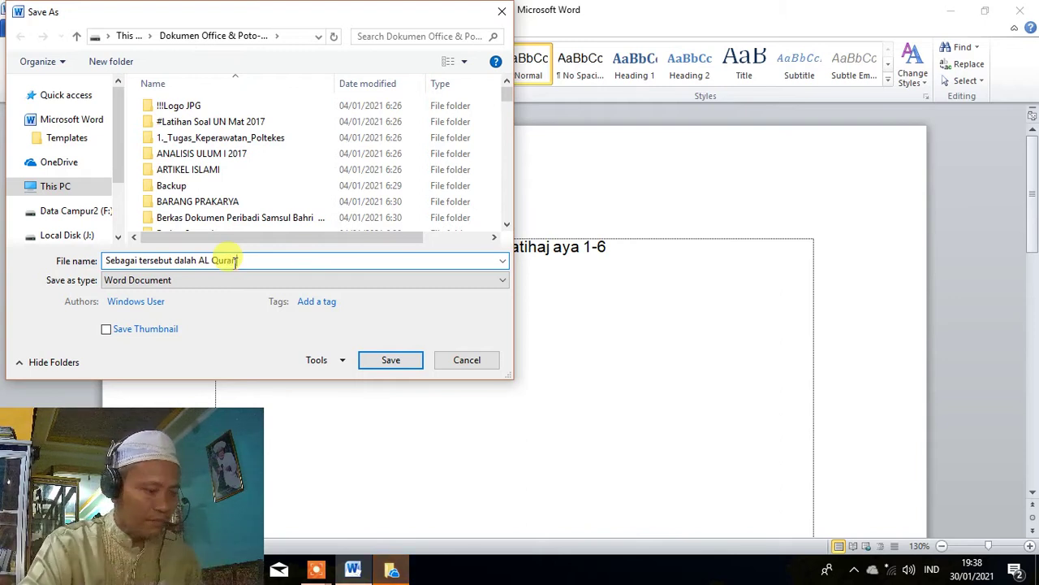
pyautogui.write('an')
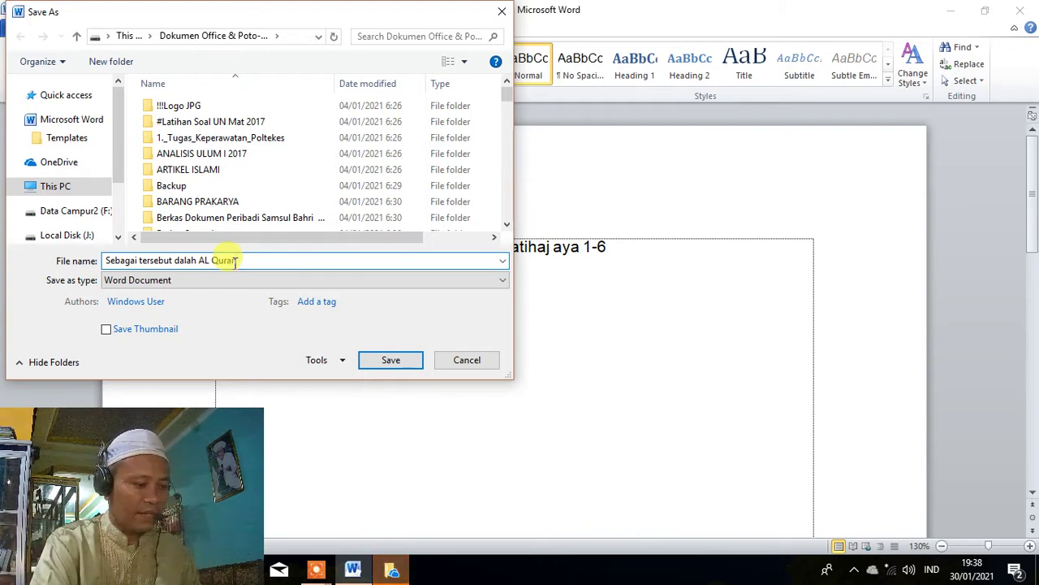
pyautogui.write(' G')
pyautogui.write(' Fatihan')
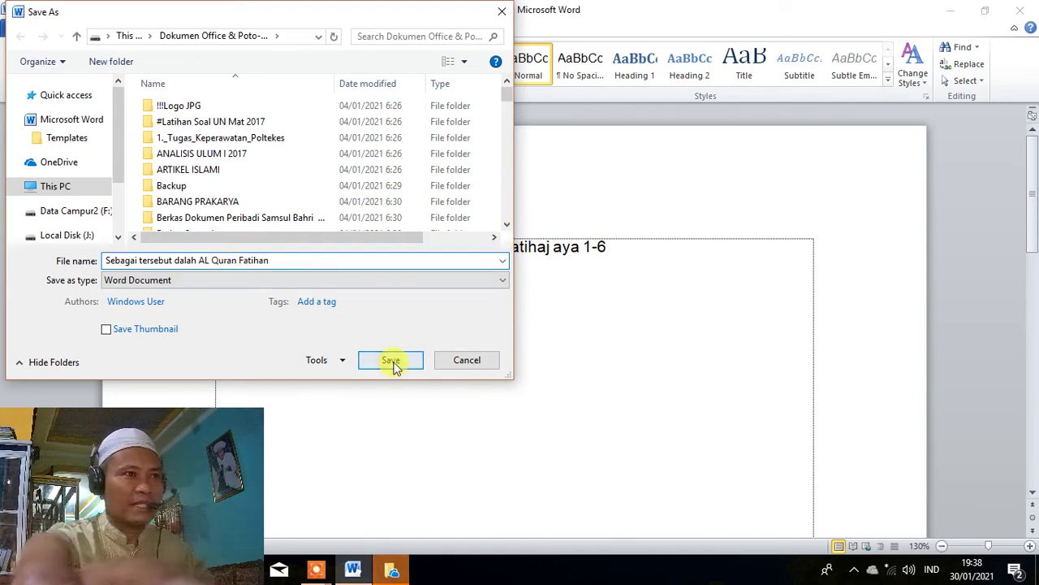
pyautogui.click(393, 362)
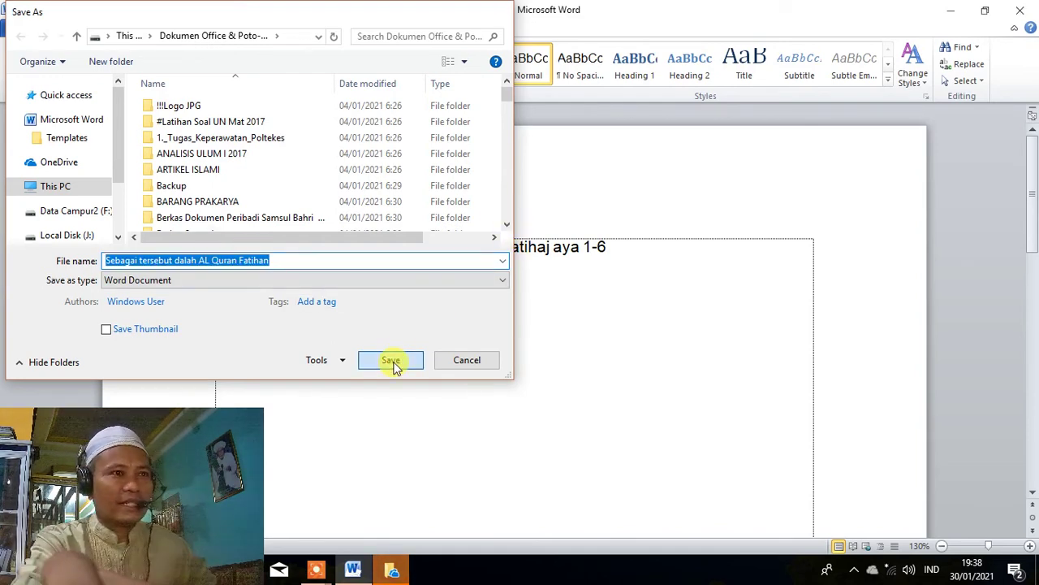
pyautogui.click(1030, 11)
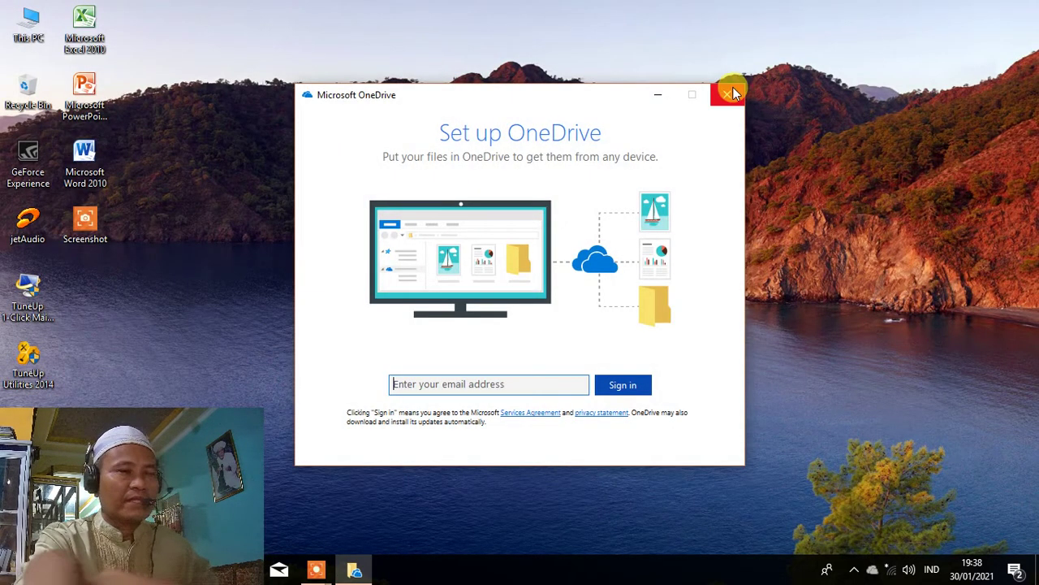
# Step: Dismiss the OneDrive setup window and refresh the desktop
pyautogui.click(726, 95)
pyautogui.rightClick(387, 53)
pyautogui.click(422, 99)
# Step: Check the startup programs in Task Manager's Startup list, then close Task Manager
pyautogui.rightClick(436, 565)
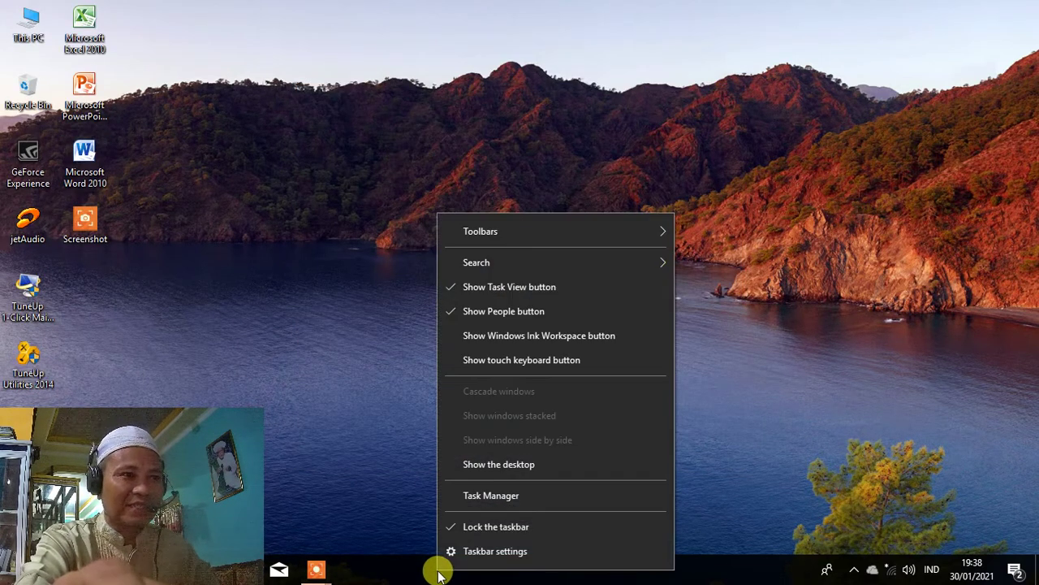
pyautogui.click(479, 494)
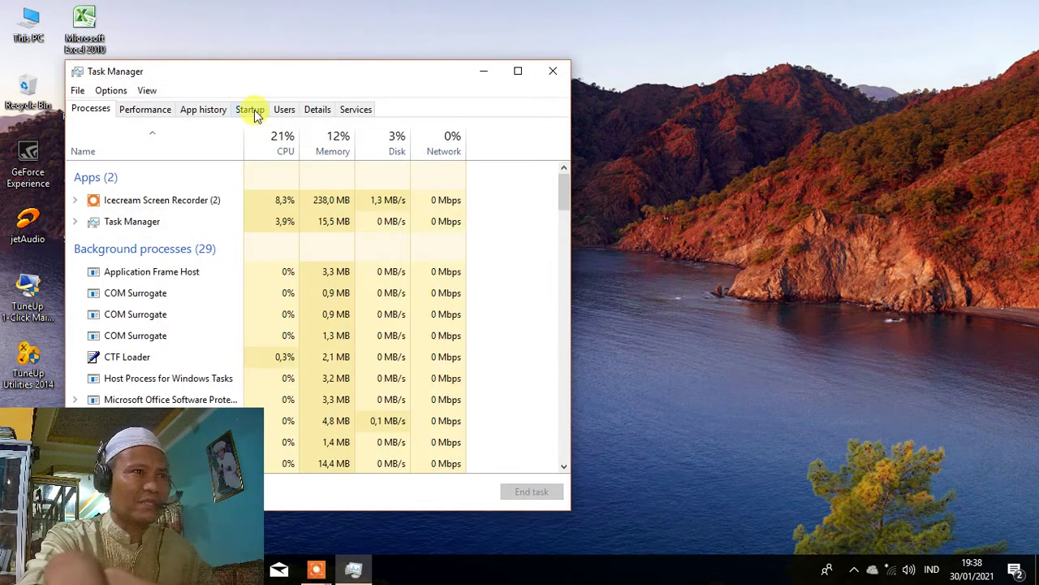
pyautogui.click(252, 110)
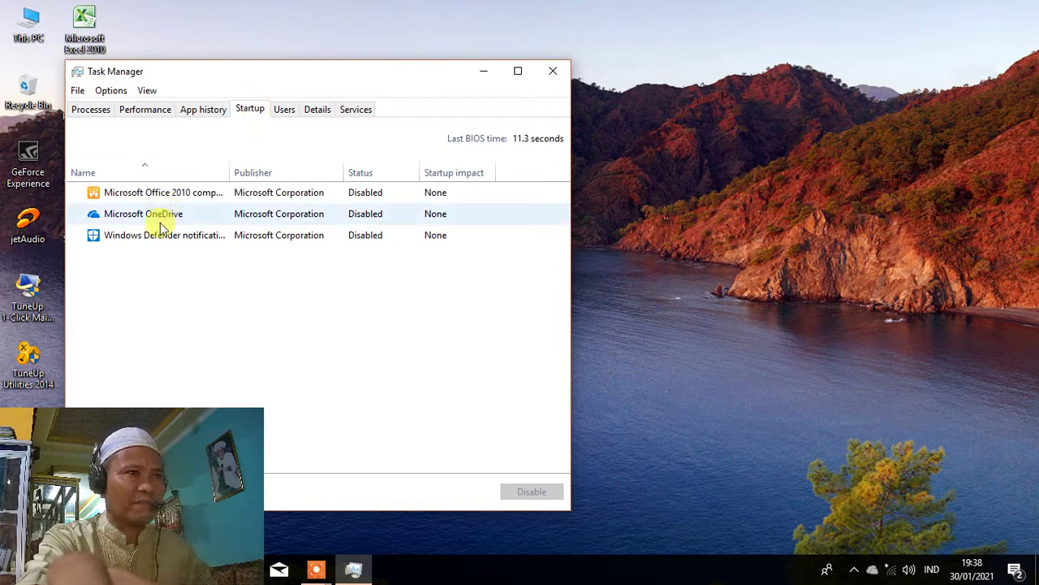
pyautogui.click(553, 71)
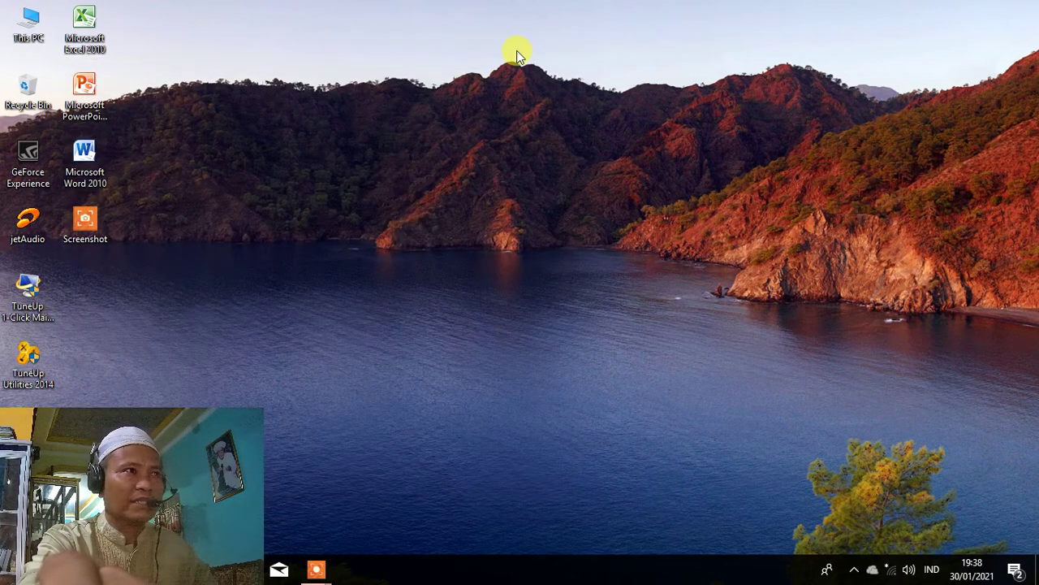
# Step: Refresh the desktop again and open This PC
pyautogui.rightClick(517, 51)
pyautogui.click(568, 98)
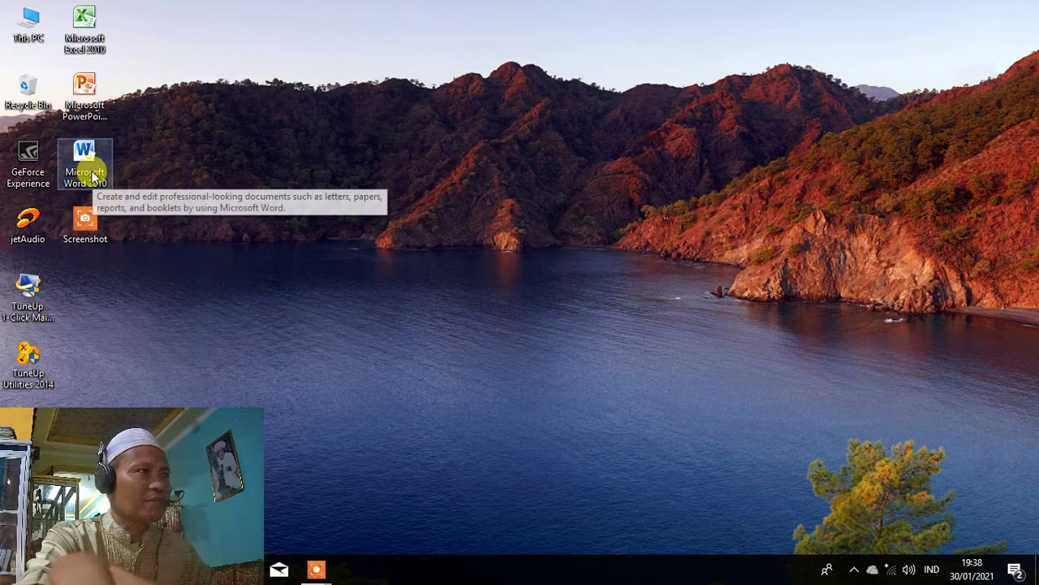
pyautogui.doubleClick(28, 33)
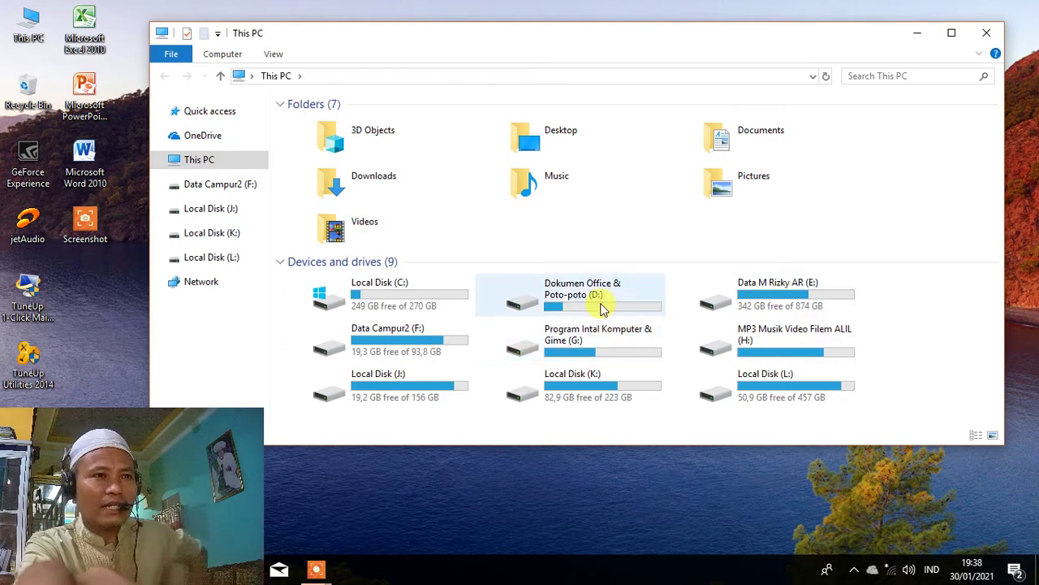
# Step: Open the 'Driver & Pogram Instal Komputer' folder on drive G:
pyautogui.doubleClick(602, 339)
pyautogui.click(341, 125)
pyautogui.doubleClick(341, 130)
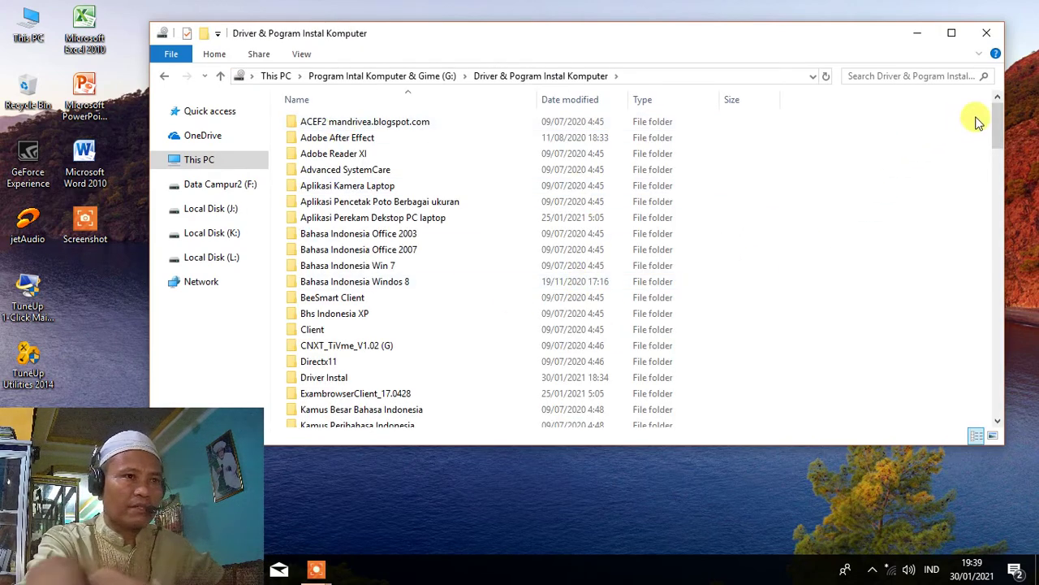
# Step: Scroll down to SetupQuranInWord.zip and open it in WinRAR
pyautogui.moveTo(999, 114)
pyautogui.mouseDown()
pyautogui.moveTo(1021, 244)
pyautogui.moveTo(1024, 235)
pyautogui.mouseUp()
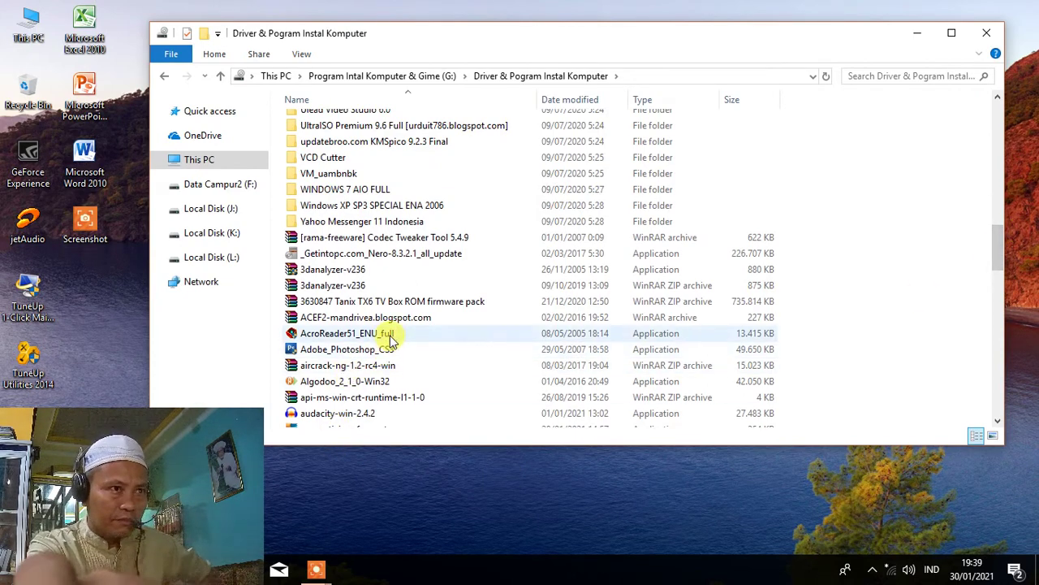
pyautogui.scroll(-1, 389, 345)
pyautogui.scroll(-2, 390, 343)
pyautogui.scroll(-2, 390, 341)
pyautogui.scroll(-1, 390, 341)
pyautogui.scroll(-2, 390, 341)
pyautogui.scroll(-2, 389, 341)
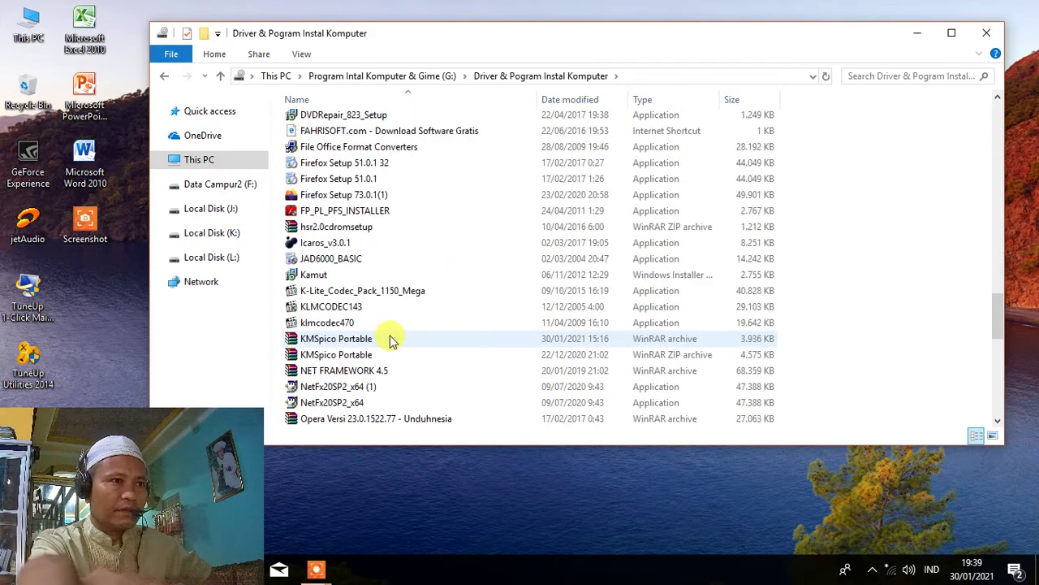
pyautogui.scroll(-2, 390, 342)
pyautogui.scroll(-2, 389, 338)
pyautogui.scroll(-1, 387, 336)
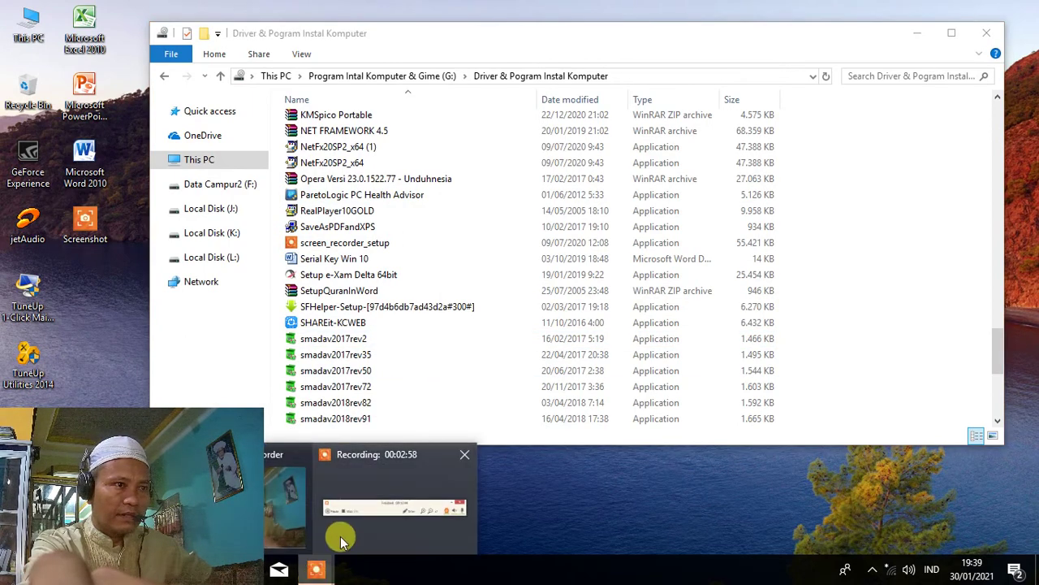
pyautogui.click(341, 536)
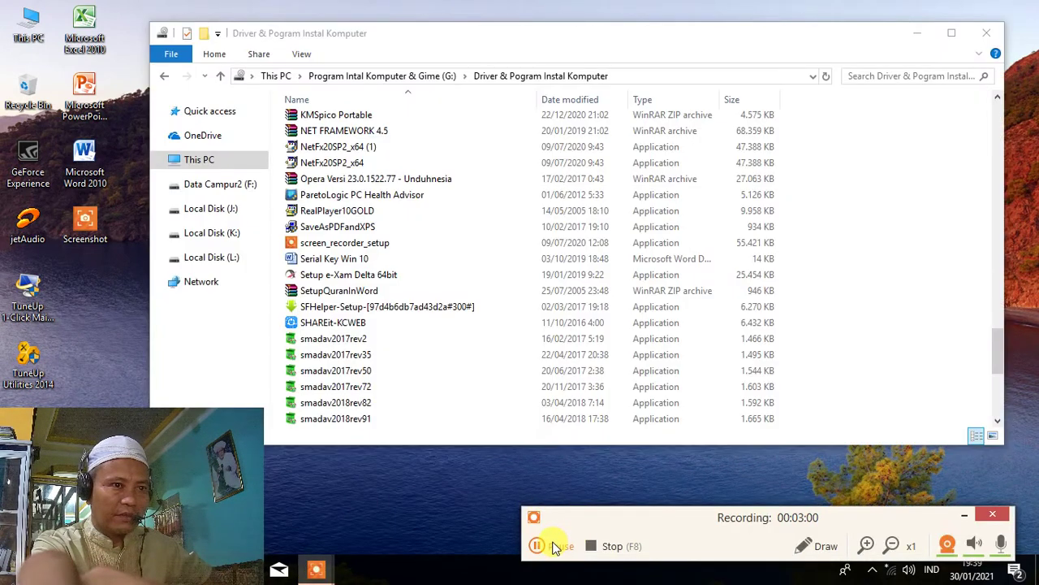
pyautogui.click(554, 545)
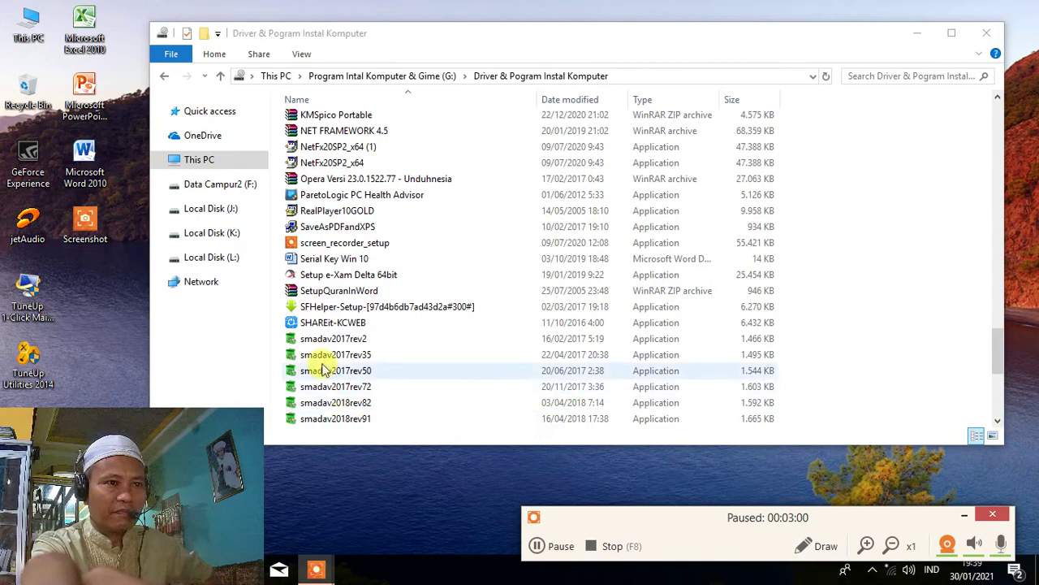
pyautogui.doubleClick(369, 293)
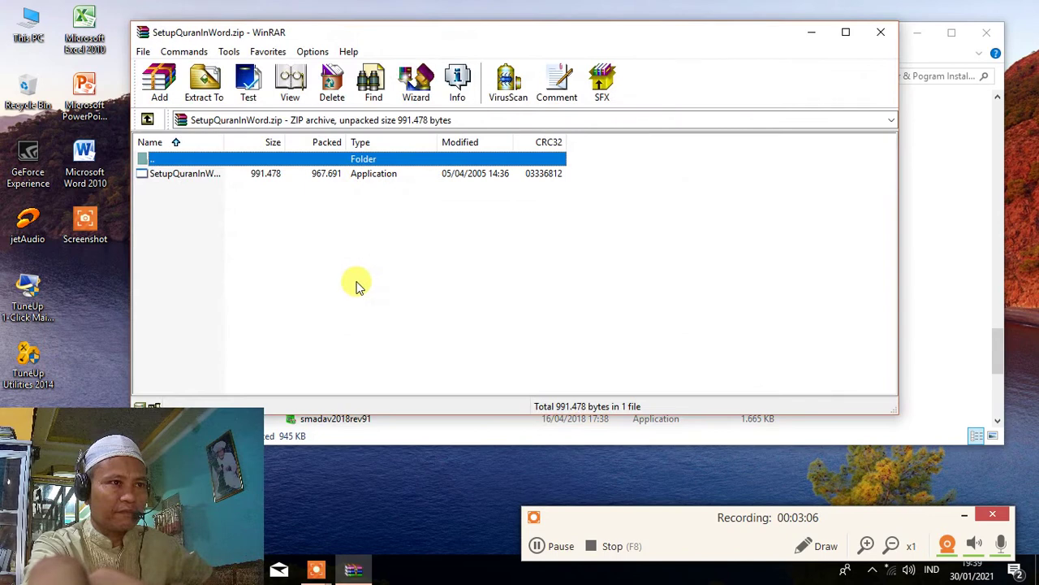
# Step: Install Quran in Word to its default location, finish the wizard, and close WinRAR
pyautogui.click(193, 181)
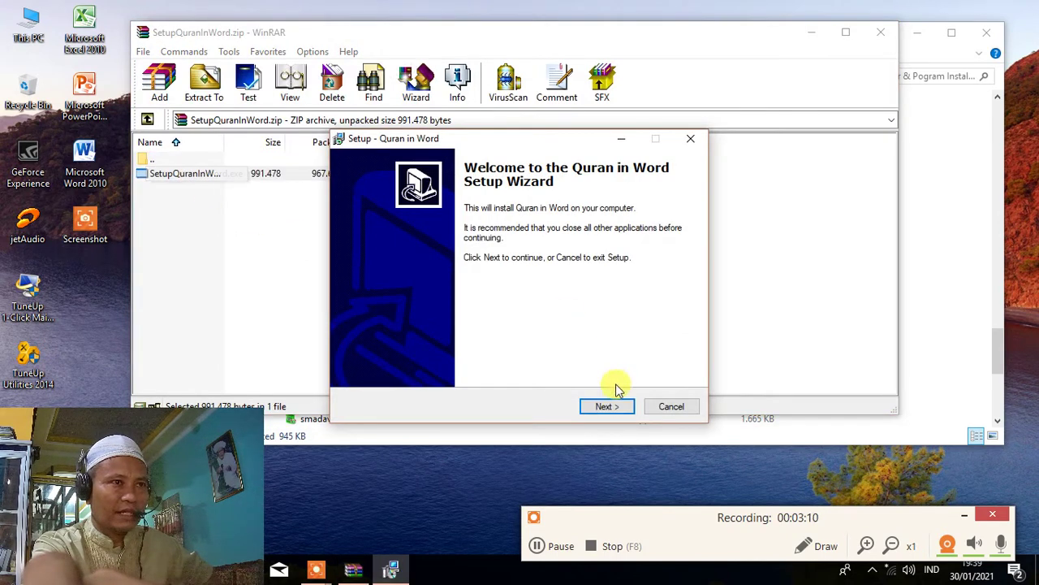
pyautogui.click(609, 406)
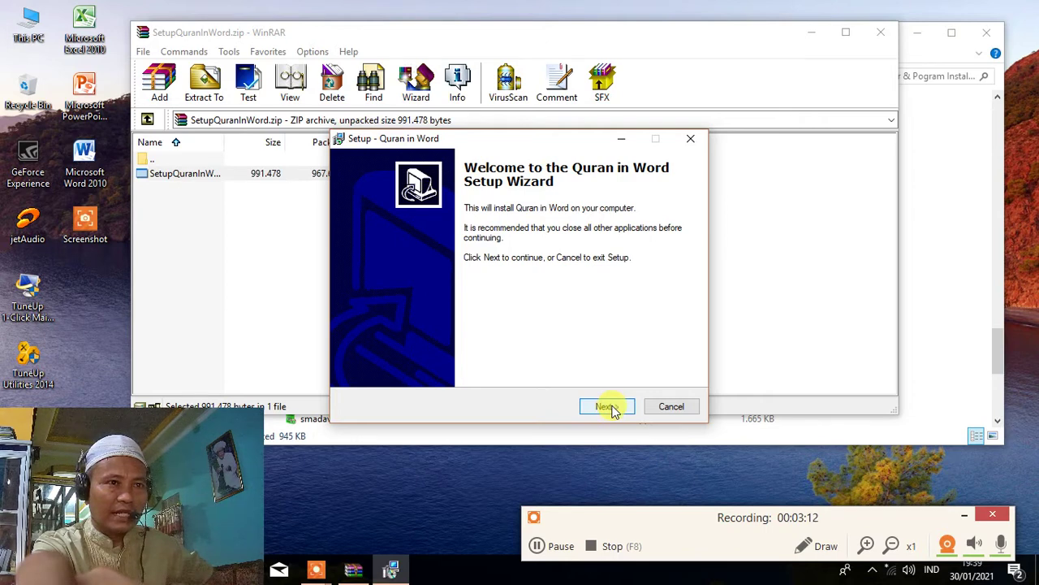
pyautogui.click(609, 406)
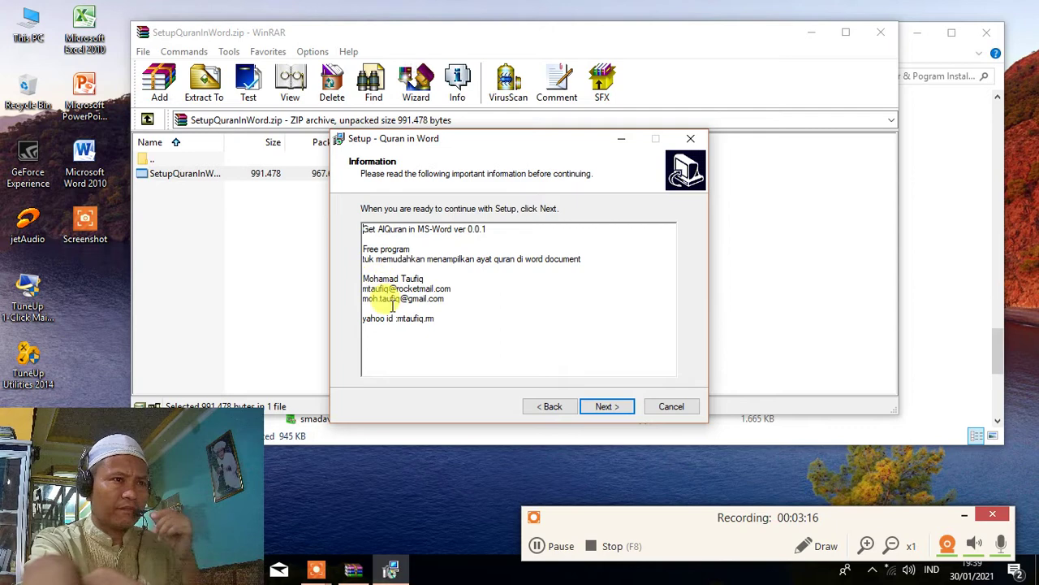
pyautogui.click(608, 411)
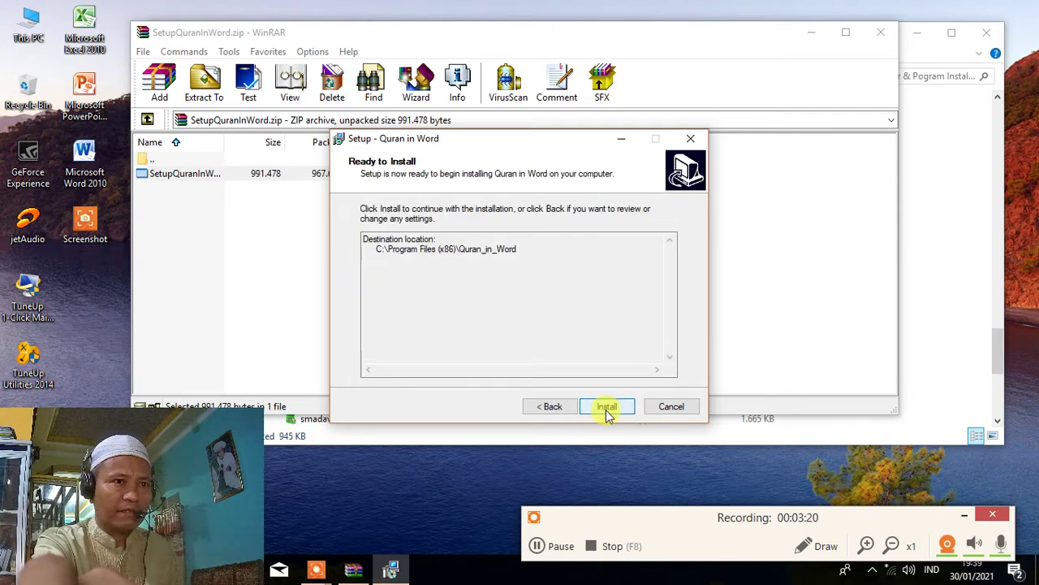
pyautogui.click(608, 406)
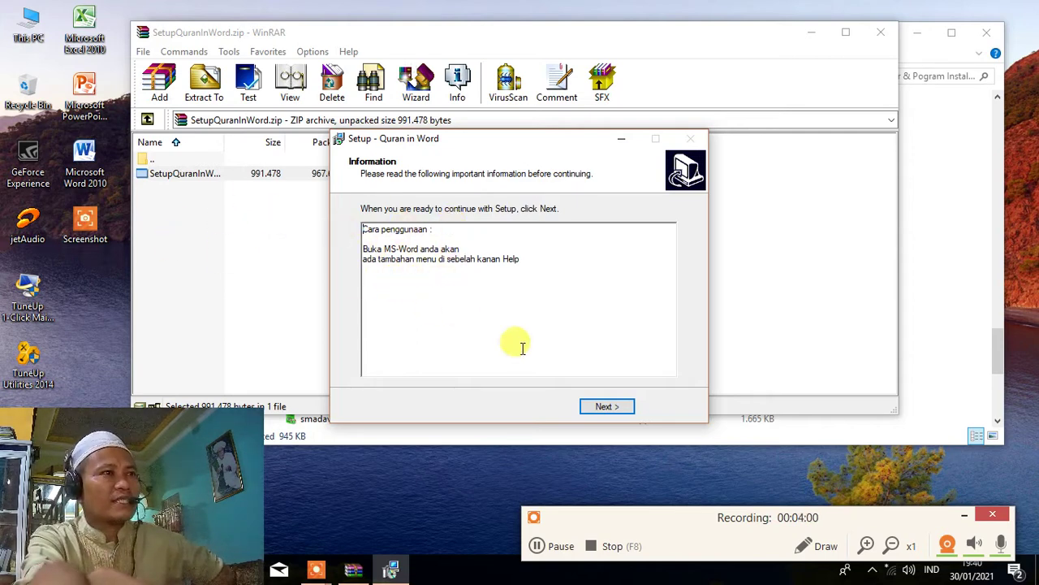
pyautogui.click(608, 408)
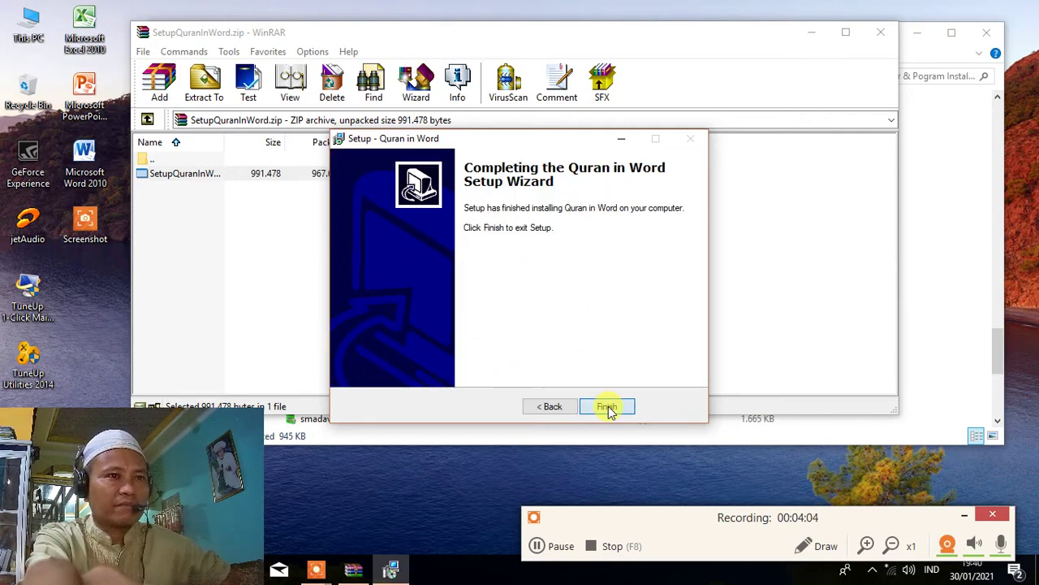
pyautogui.click(610, 407)
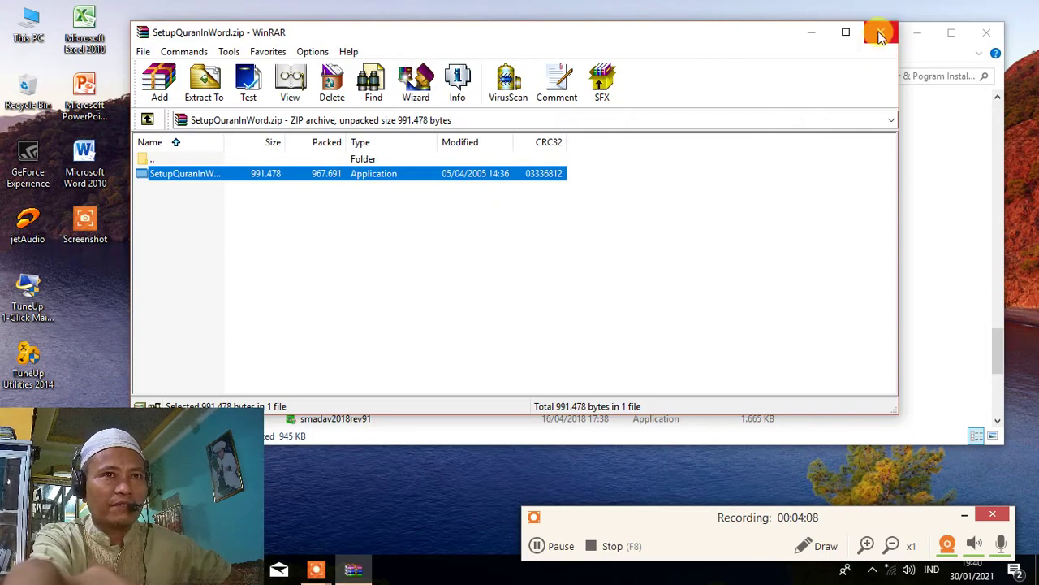
pyautogui.click(880, 35)
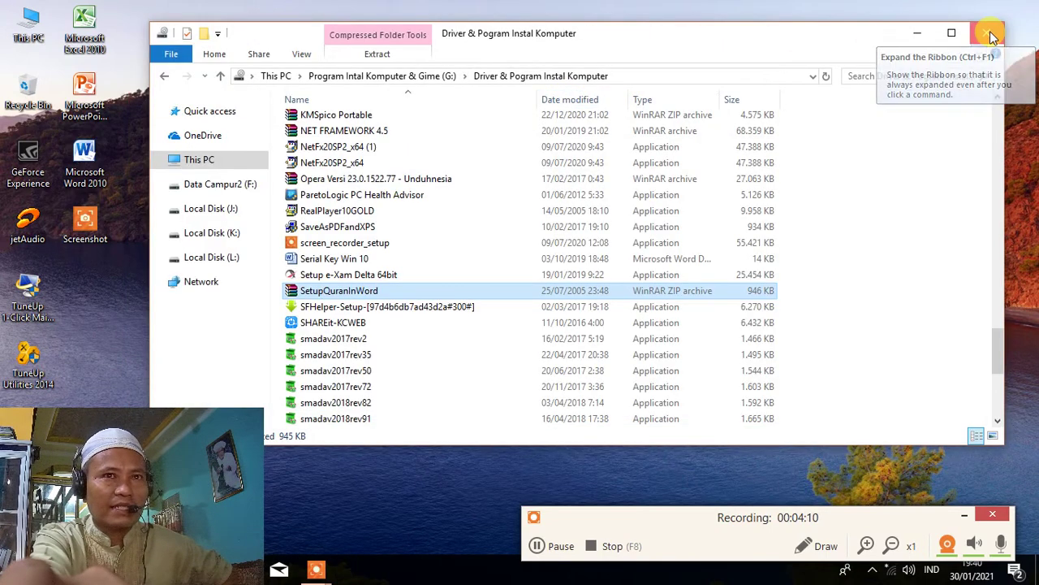
# Step: Close File Explorer, refresh the desktop, relaunch Word 2010 and show the File > Recent list
pyautogui.click(990, 31)
pyautogui.rightClick(397, 58)
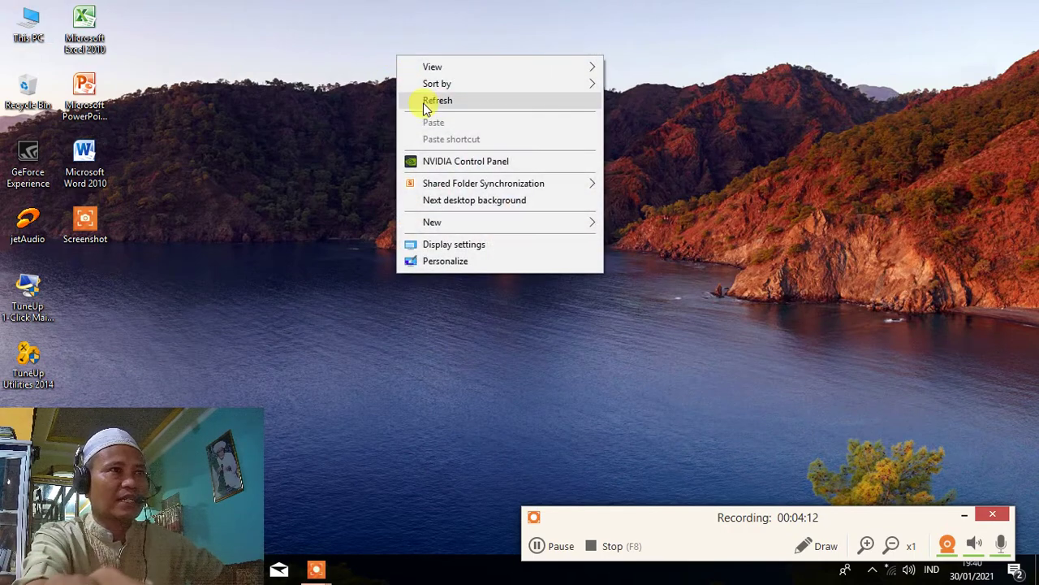
pyautogui.click(437, 101)
pyautogui.doubleClick(80, 161)
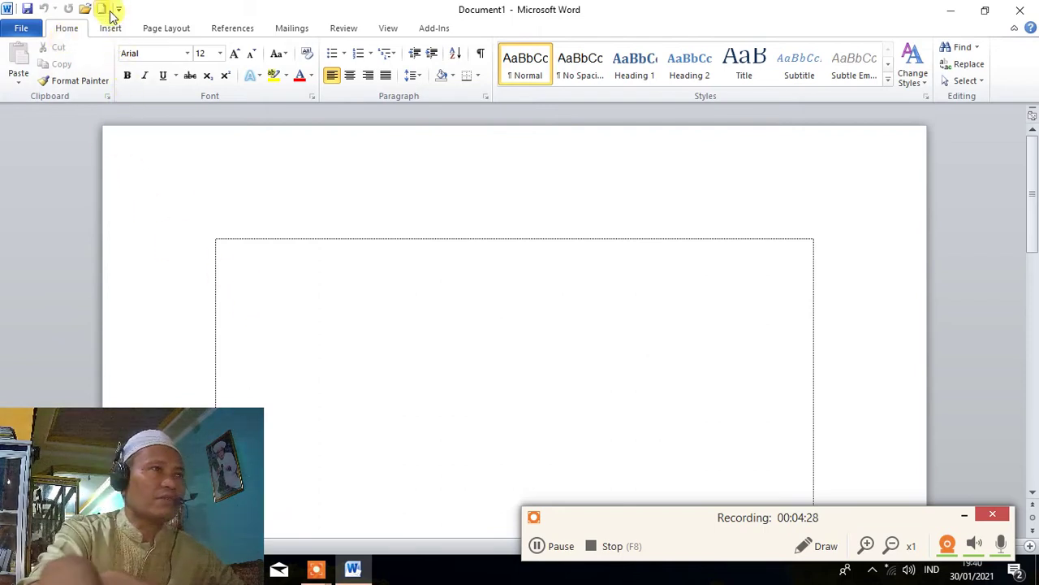
pyautogui.click(22, 33)
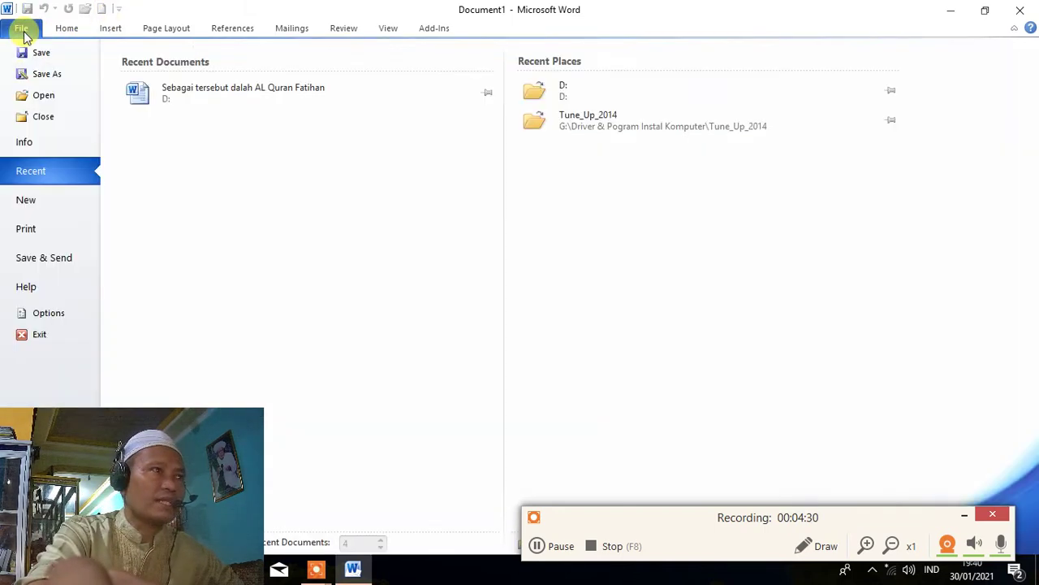
# Step: Open 'Sebagai tersebut dalah AL Quran Fatihan' and look through the Add-Ins > Al-Quran commands
pyautogui.click(248, 93)
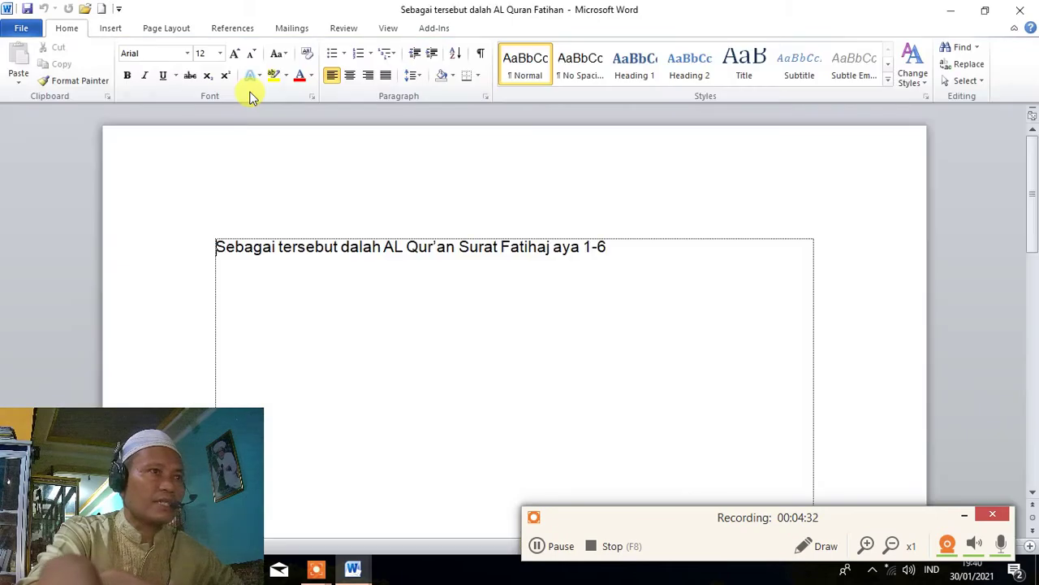
pyautogui.click(261, 274)
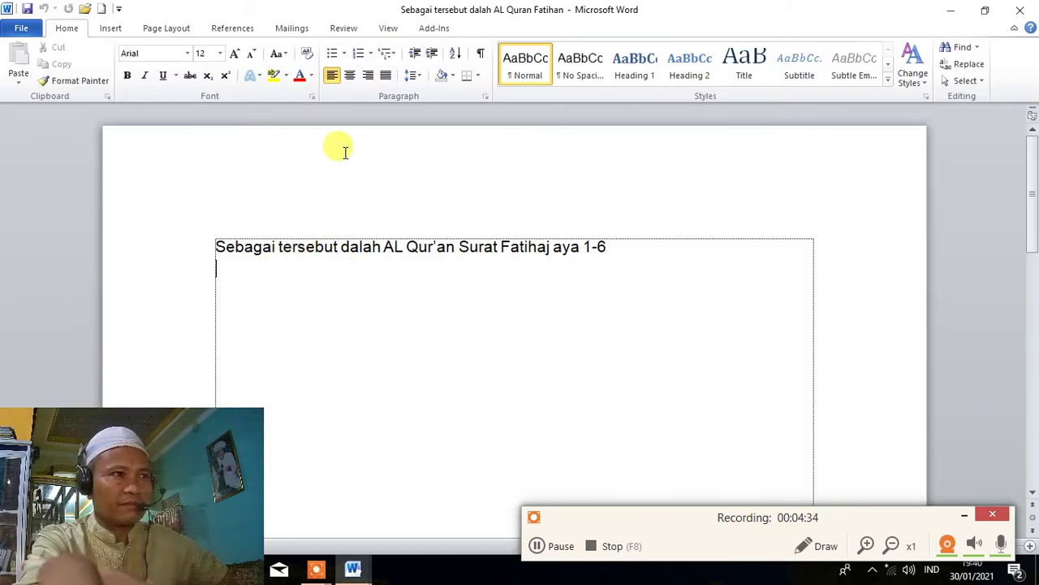
pyautogui.click(433, 29)
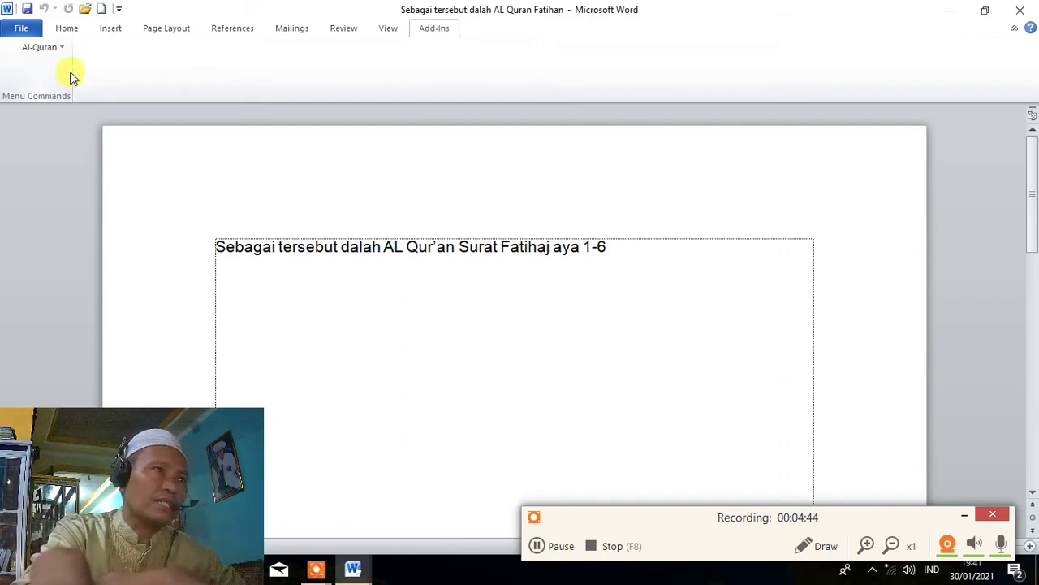
pyautogui.click(63, 51)
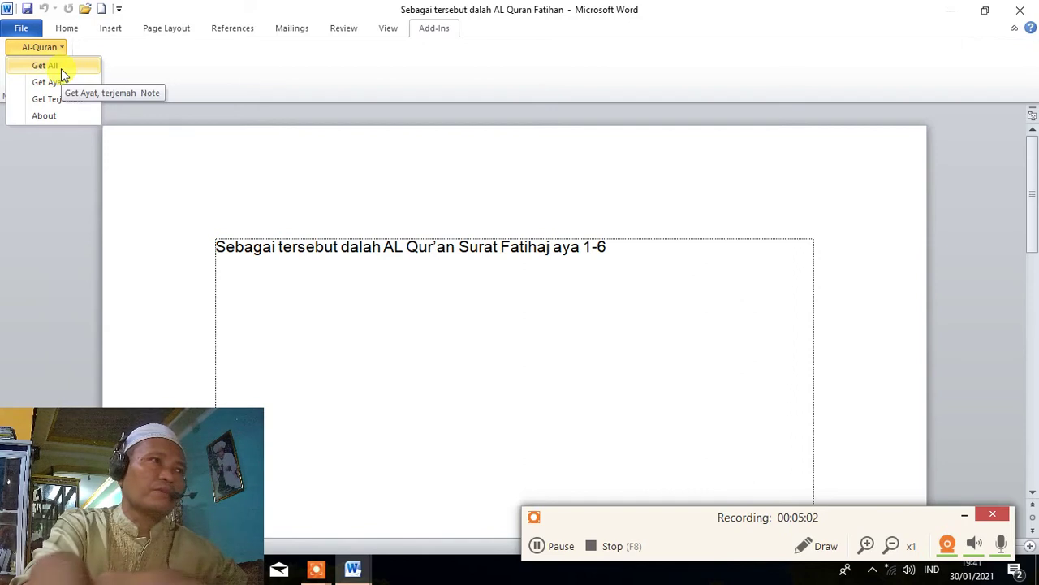
pyautogui.click(61, 68)
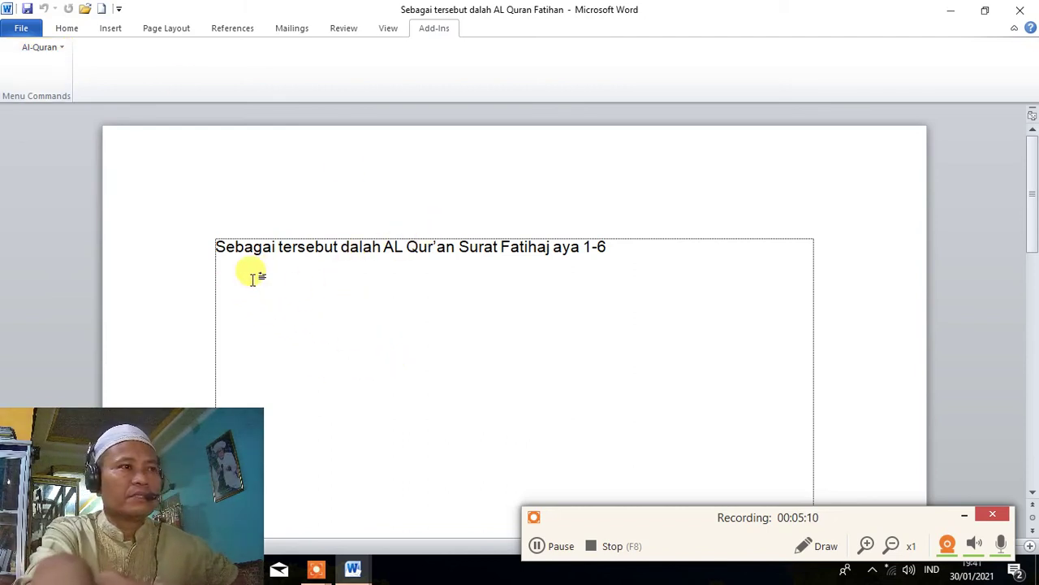
# Step: Browse the Al-Quran command list a few more times without inserting anything, then close the document
pyautogui.scroll(-1, 256, 286)
pyautogui.scroll(-5, 256, 288)
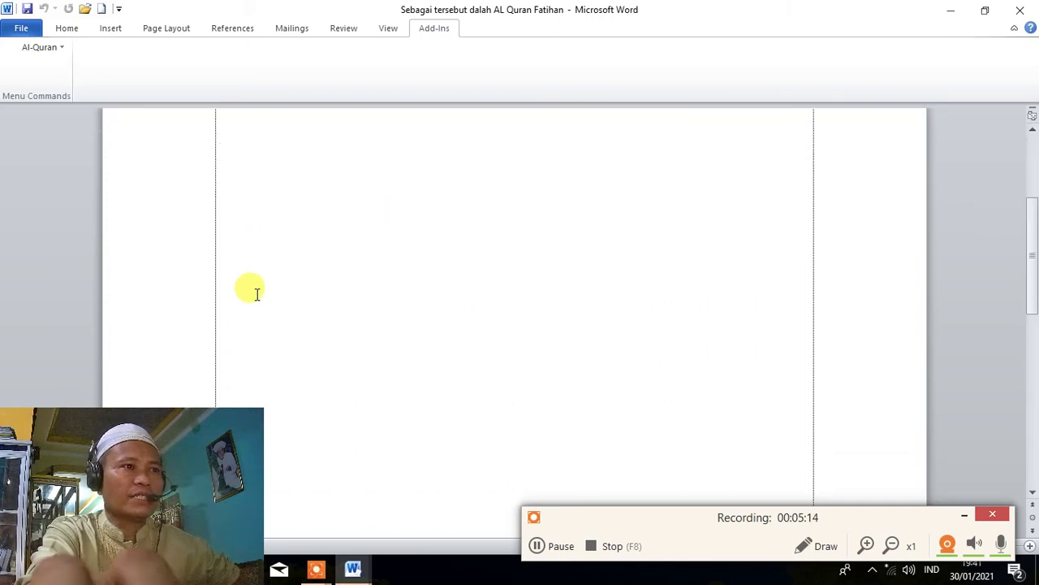
pyautogui.scroll(5, 256, 290)
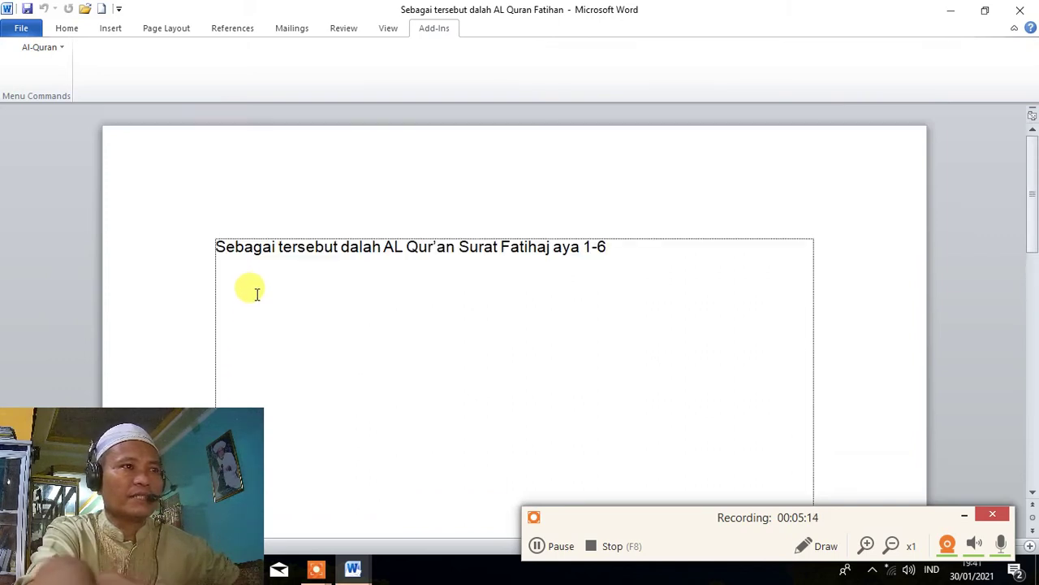
pyautogui.click(62, 50)
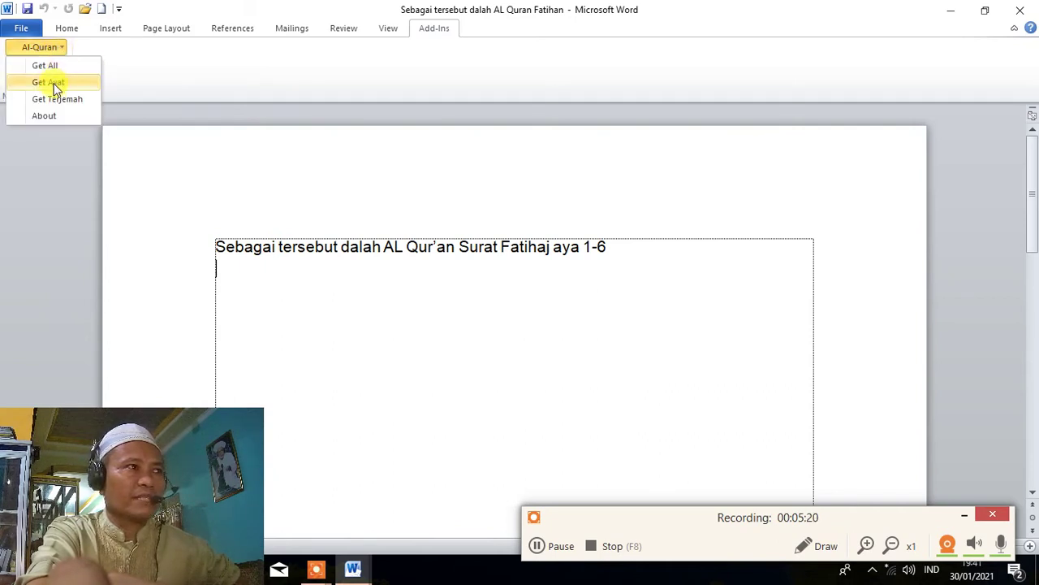
pyautogui.click(60, 82)
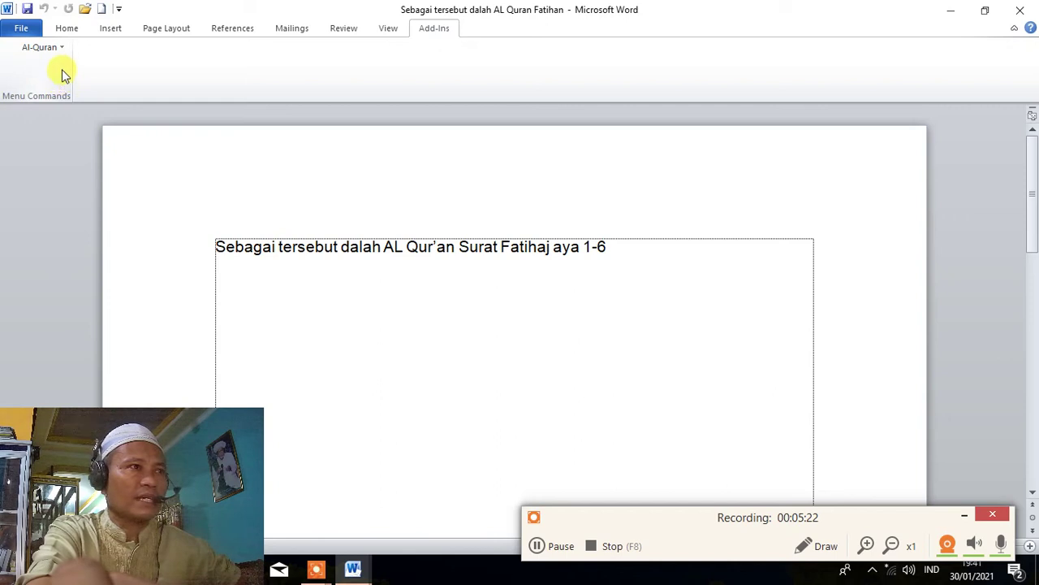
pyautogui.click(65, 49)
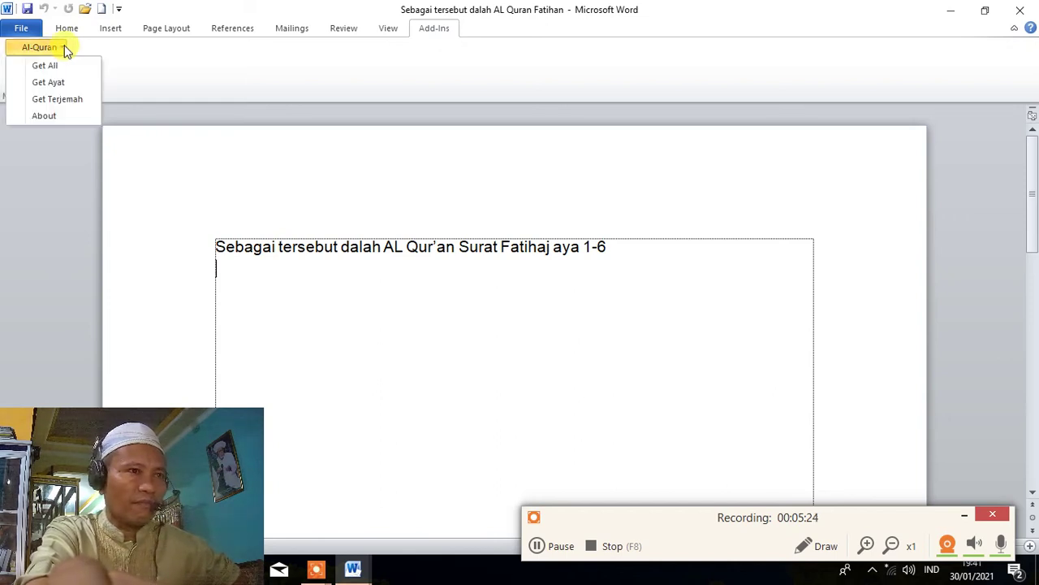
pyautogui.click(56, 69)
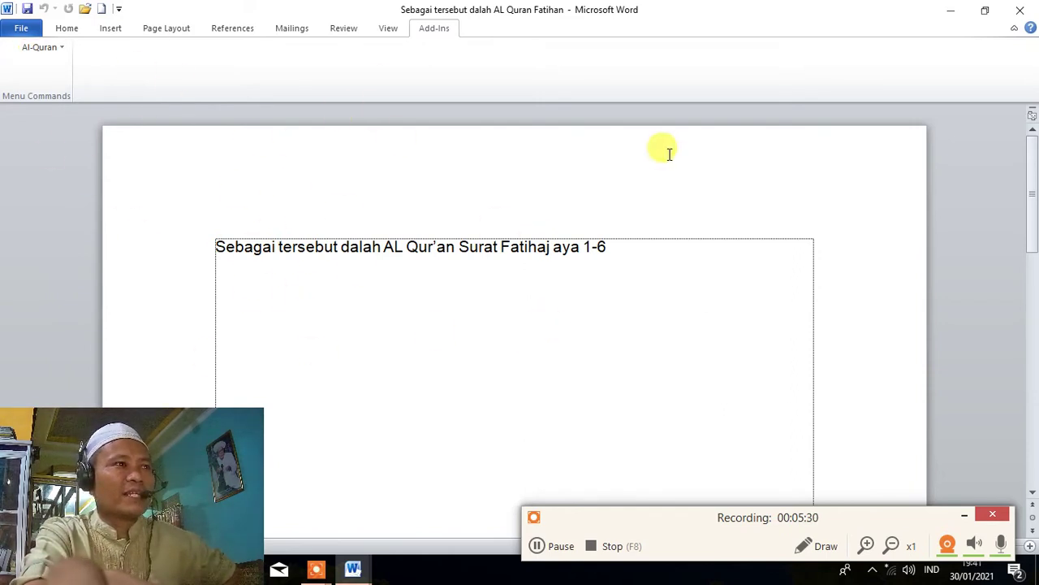
pyautogui.click(1020, 10)
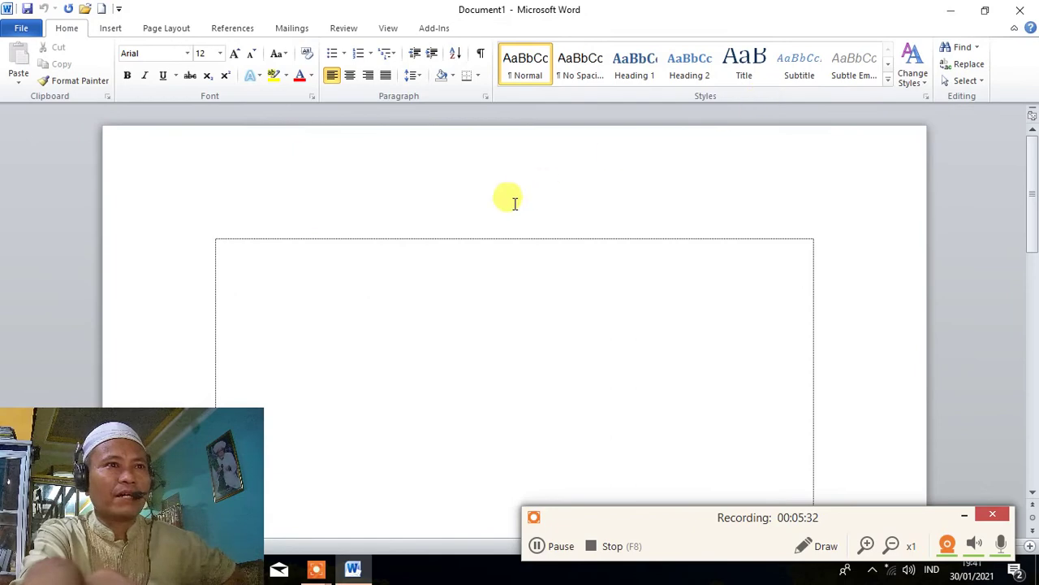
# Step: Quit Word, refresh the desktop, and relaunch Word 2010 with a new document
pyautogui.click(1022, 6)
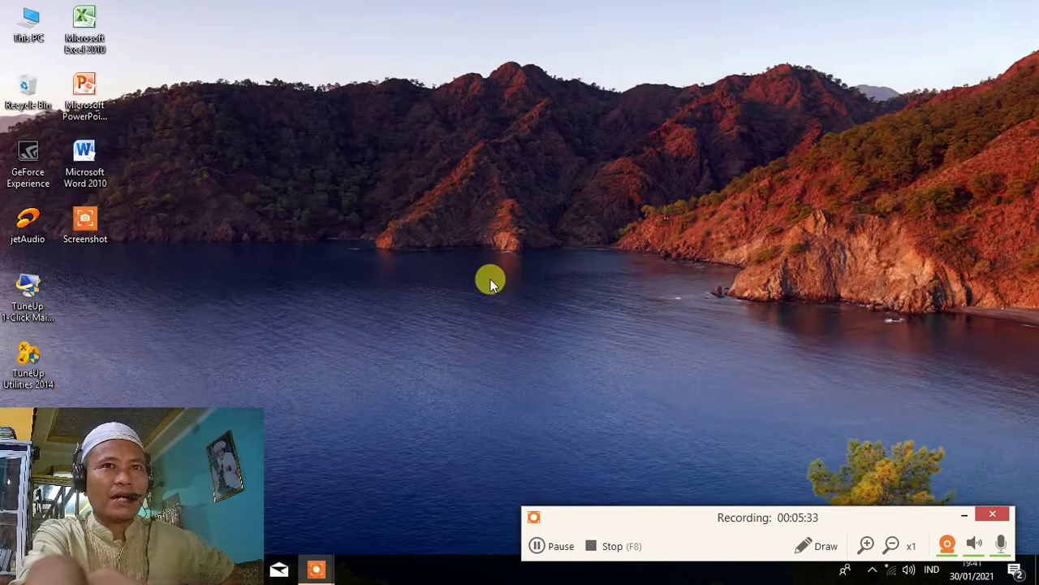
pyautogui.rightClick(291, 115)
pyautogui.click(315, 160)
pyautogui.rightClick(341, 73)
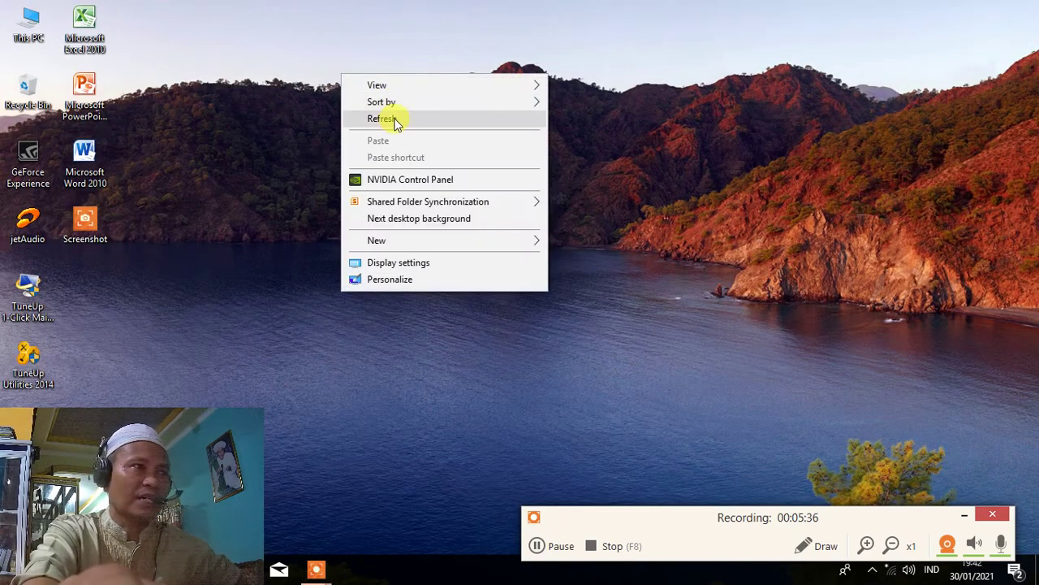
pyautogui.click(395, 121)
pyautogui.doubleClick(86, 158)
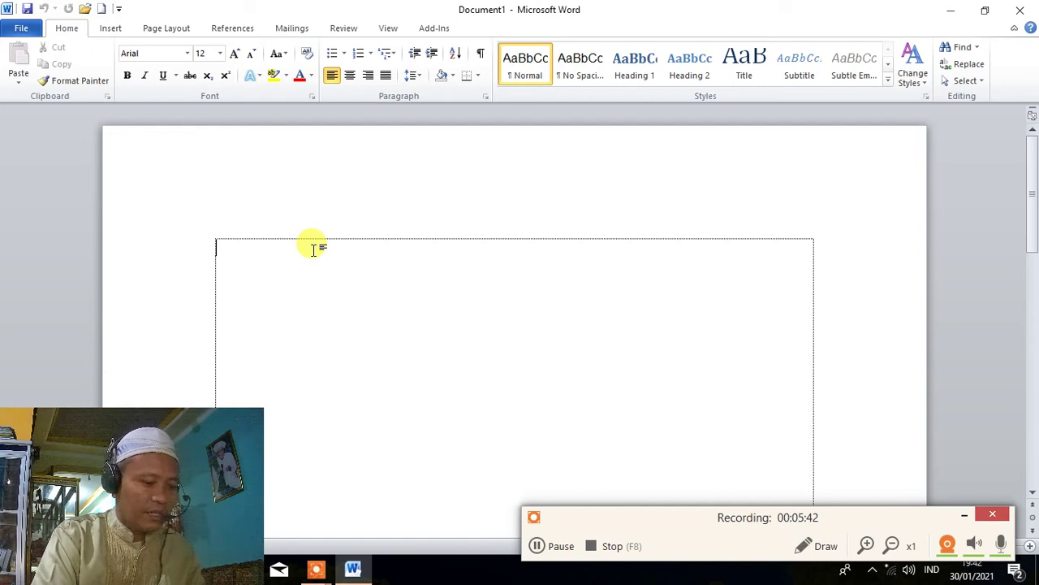
# Step: Type a short heading, then open the Al-Quran add-in's verses-with-translation-and-notes picker
pyautogui.write('Algur annl;f')
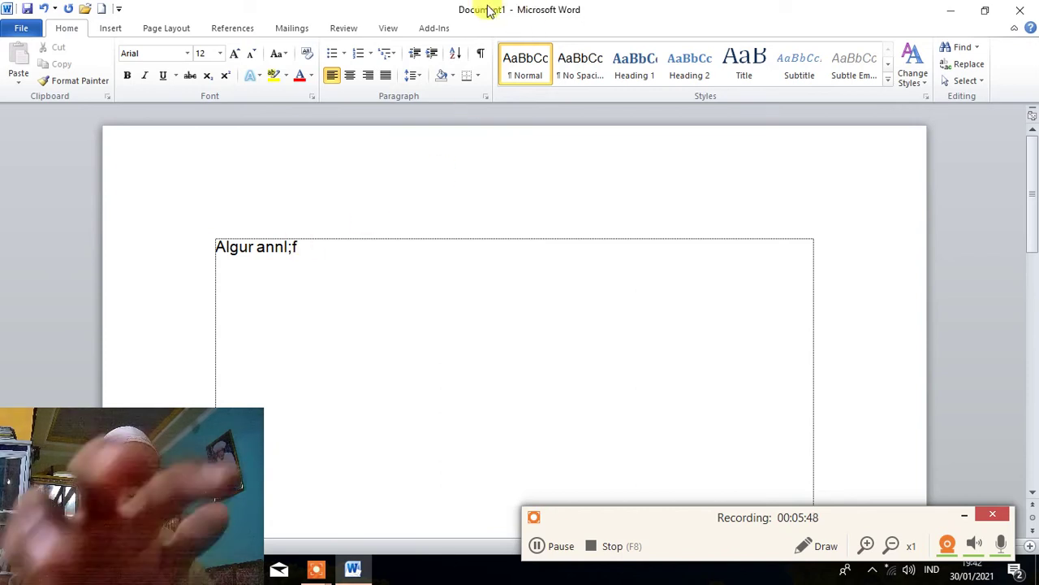
pyautogui.click(434, 28)
pyautogui.click(62, 46)
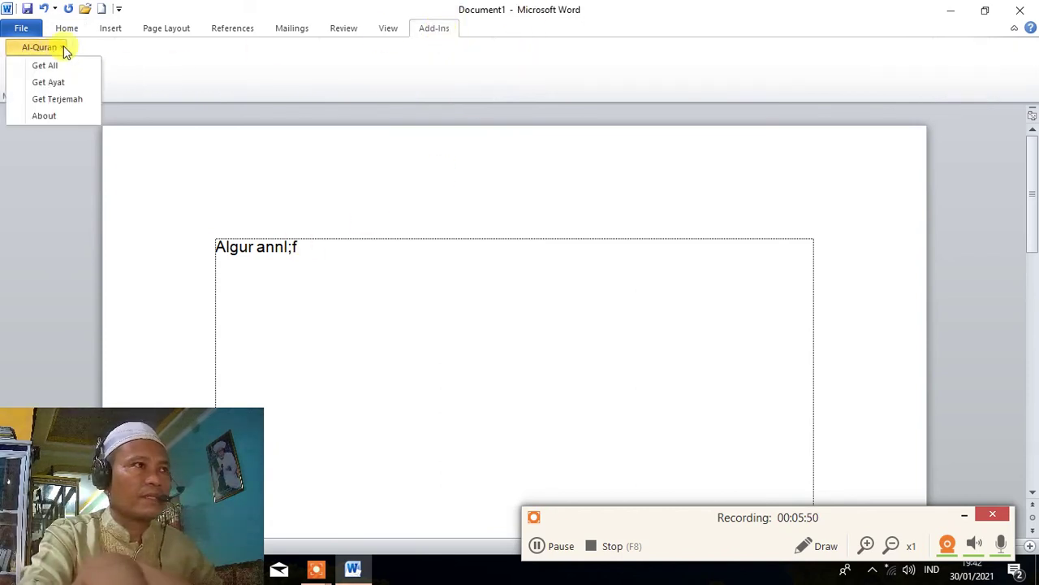
pyautogui.click(53, 63)
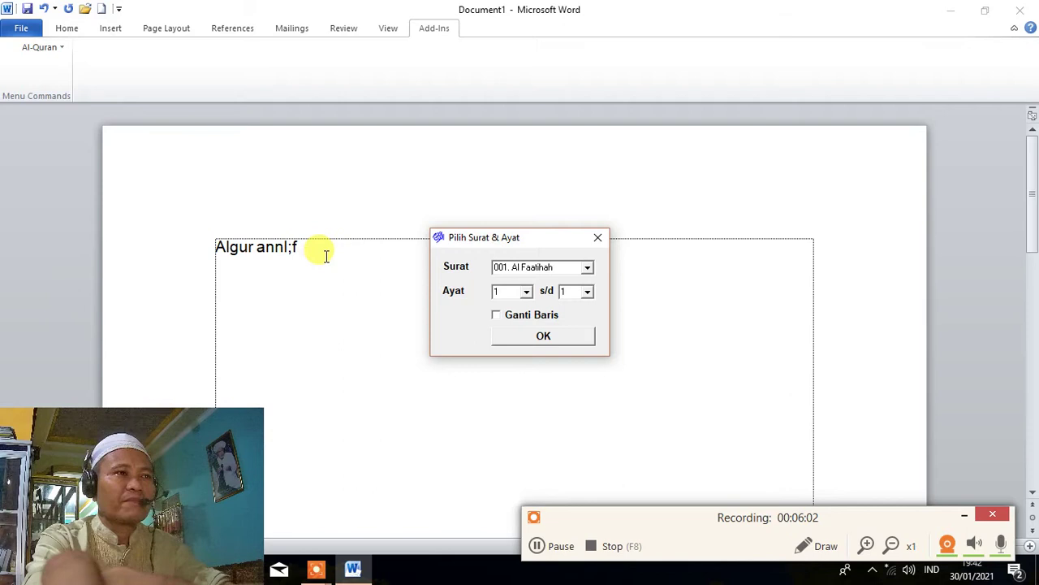
# Step: In Pilih Surat & Ayat, choose 001. Al Faatihah, verses 1 to 7, and insert them
pyautogui.click(325, 249)
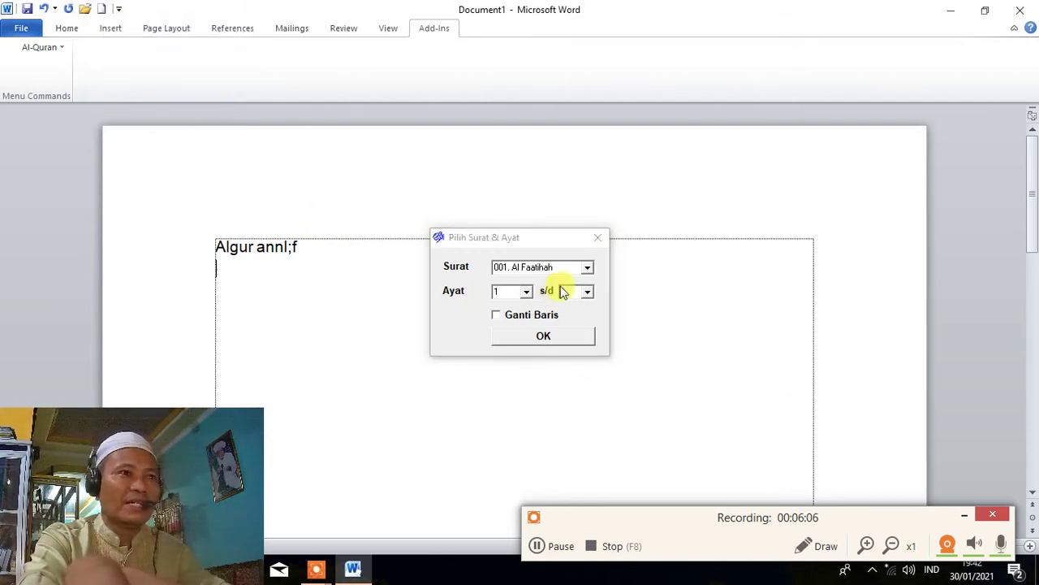
pyautogui.click(587, 270)
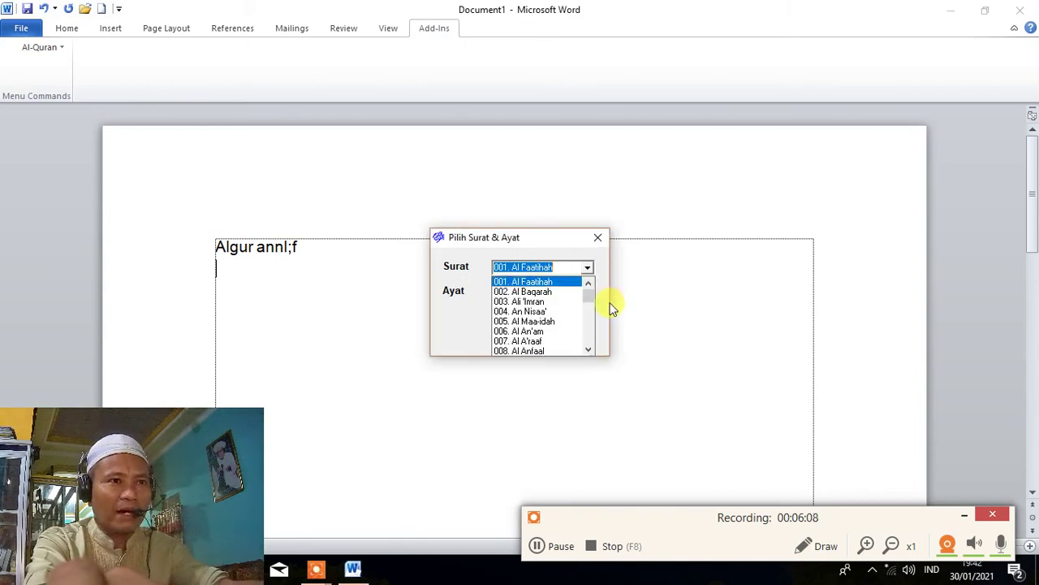
pyautogui.moveTo(591, 295)
pyautogui.mouseDown()
pyautogui.moveTo(589, 344)
pyautogui.moveTo(594, 288)
pyautogui.mouseUp()
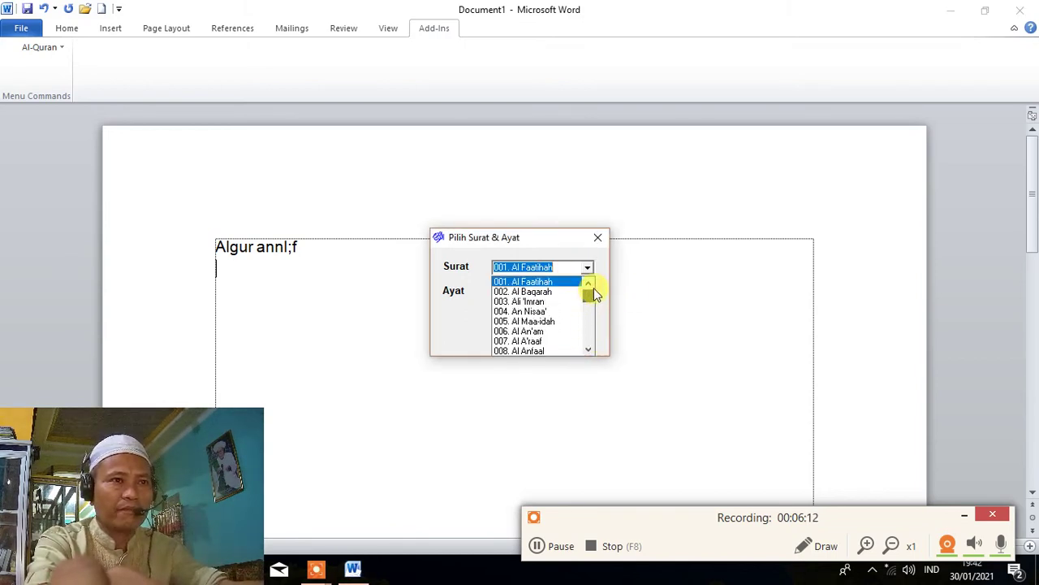
pyautogui.click(534, 284)
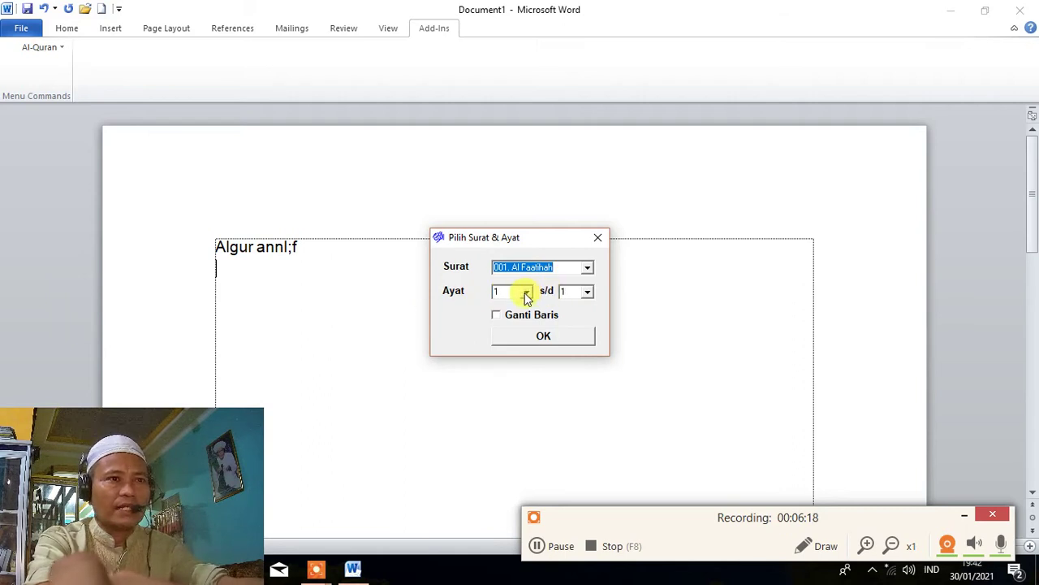
pyautogui.click(588, 291)
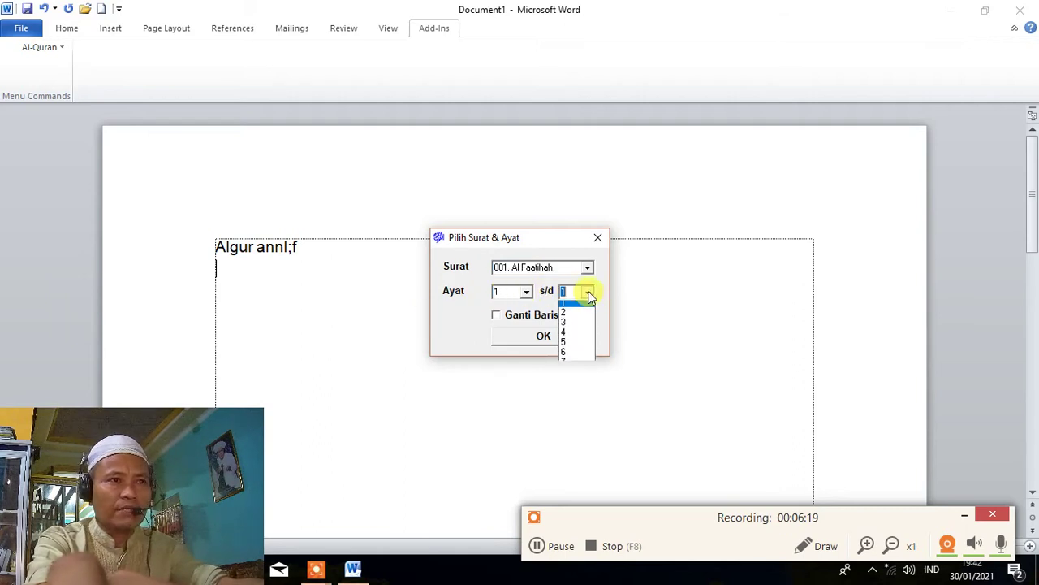
pyautogui.click(531, 292)
pyautogui.click(527, 291)
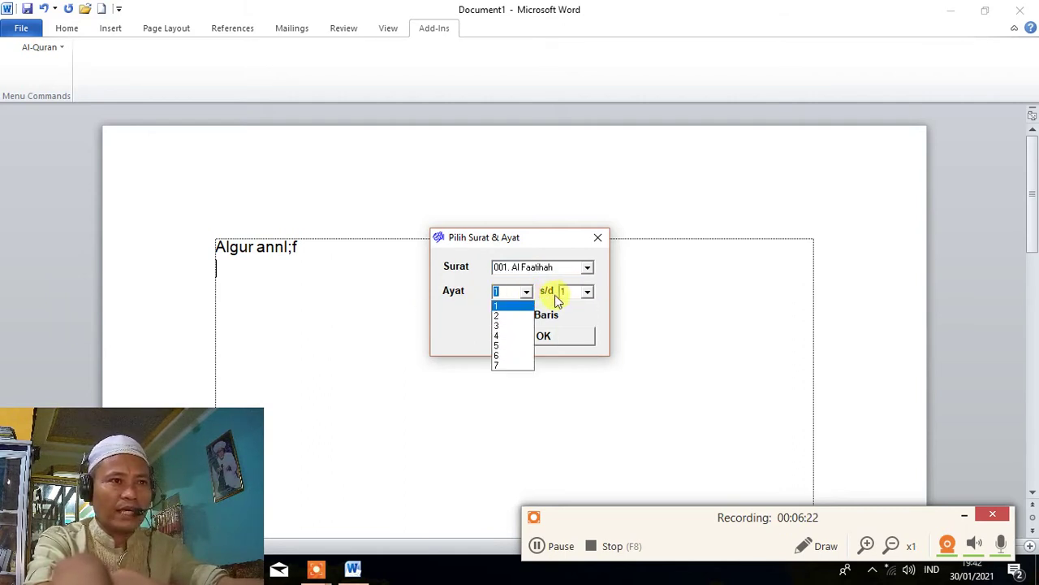
pyautogui.click(589, 294)
pyautogui.click(589, 292)
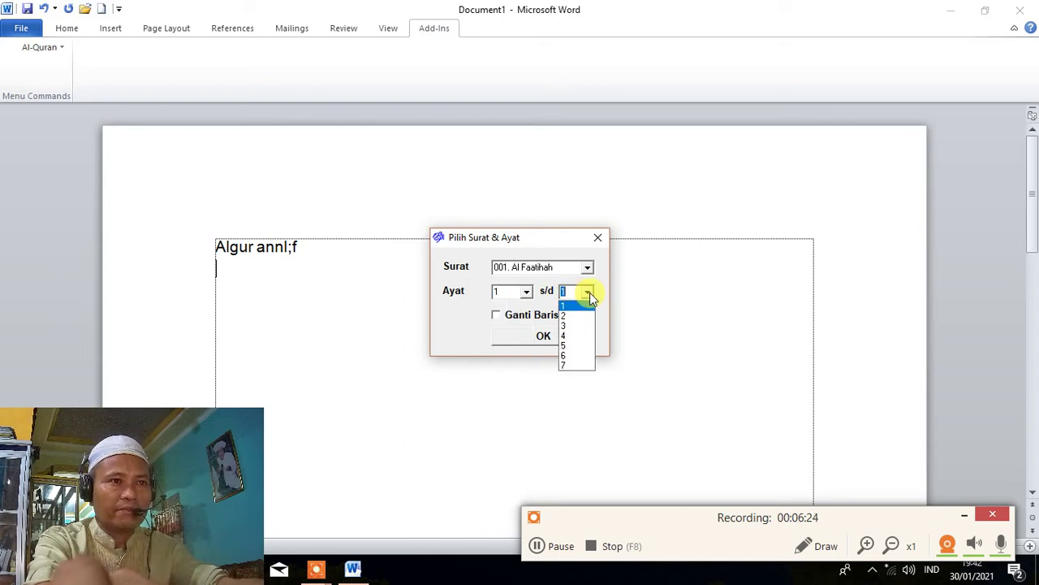
pyautogui.click(573, 366)
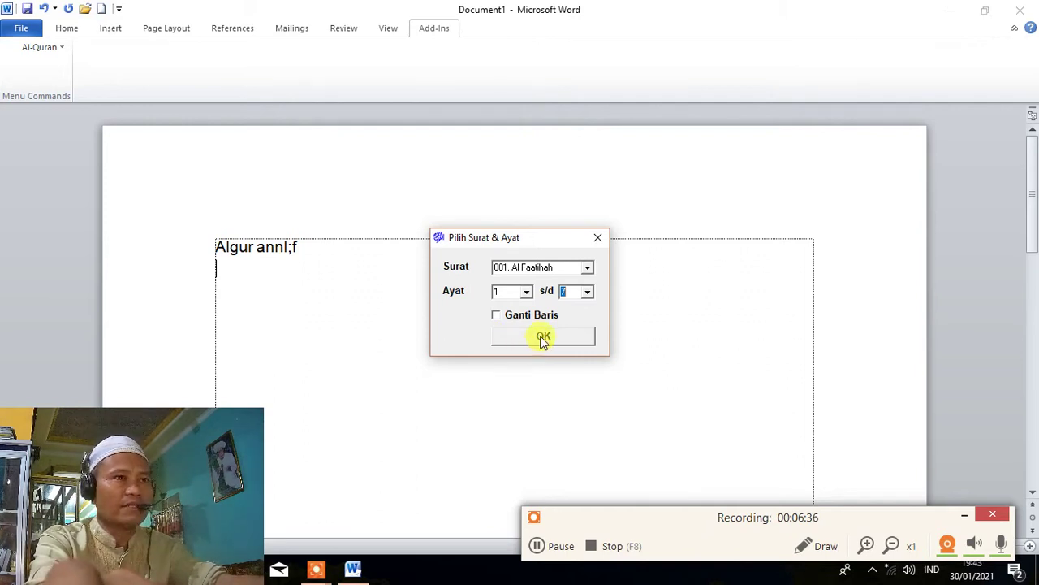
pyautogui.click(544, 337)
pyautogui.click(544, 337)
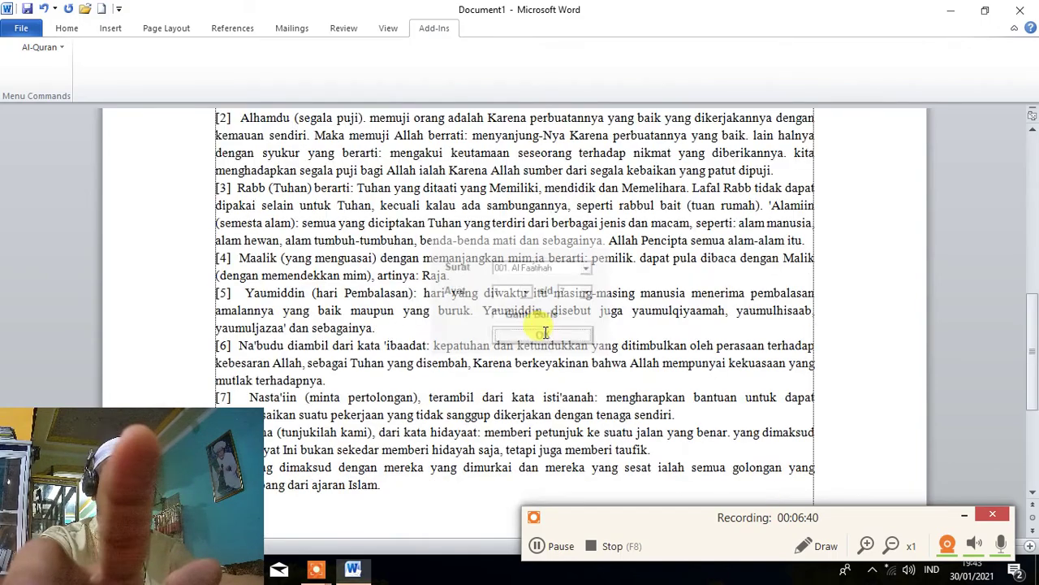
# Step: Select all the inserted Al-Fatihah content in Document1
pyautogui.scroll(4, 658, 370)
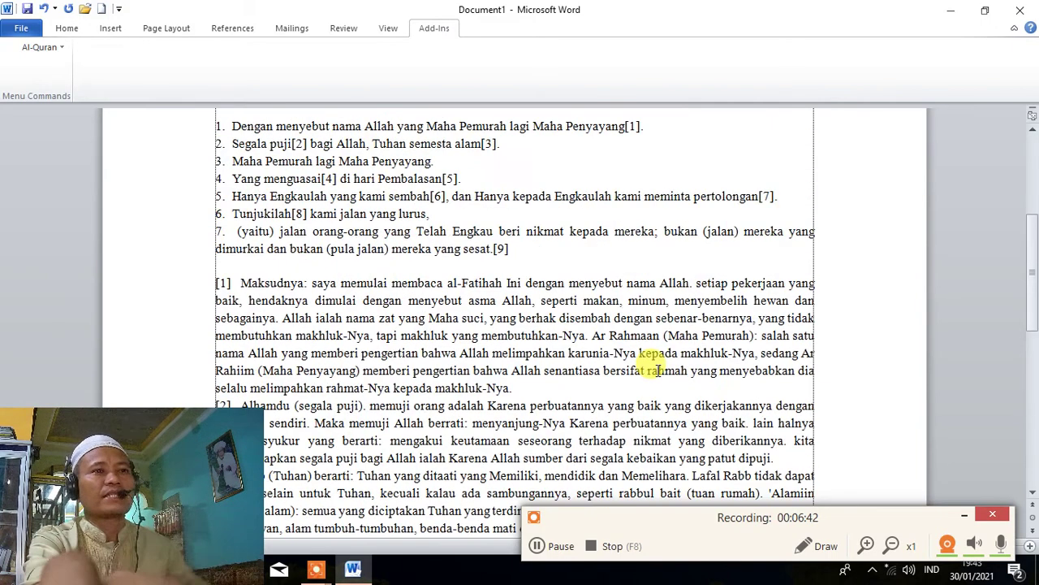
pyautogui.scroll(5, 658, 370)
pyautogui.scroll(-3, 658, 366)
pyautogui.scroll(5, 657, 358)
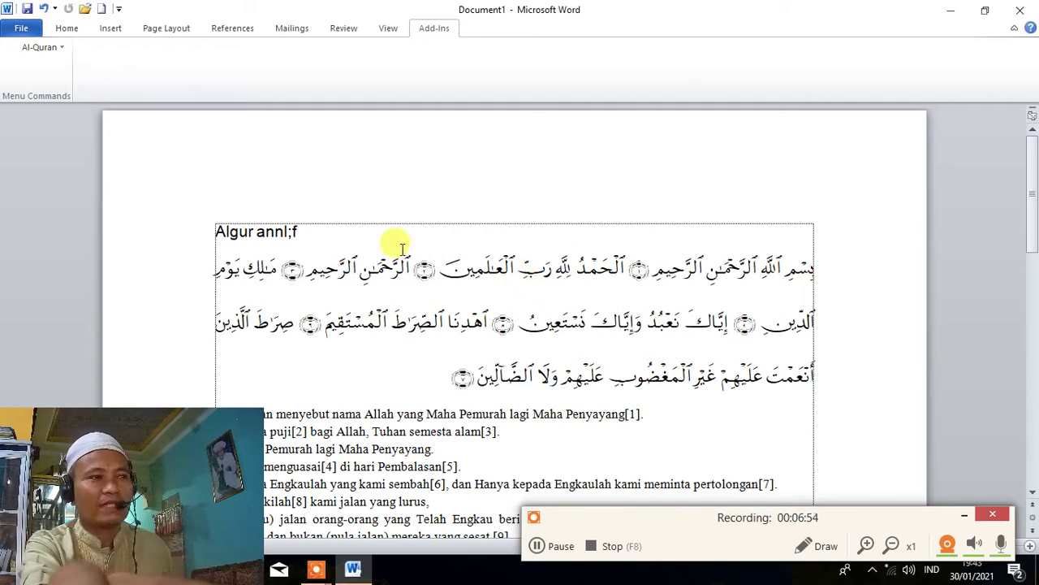
pyautogui.hotkey('ctrl', 'a')
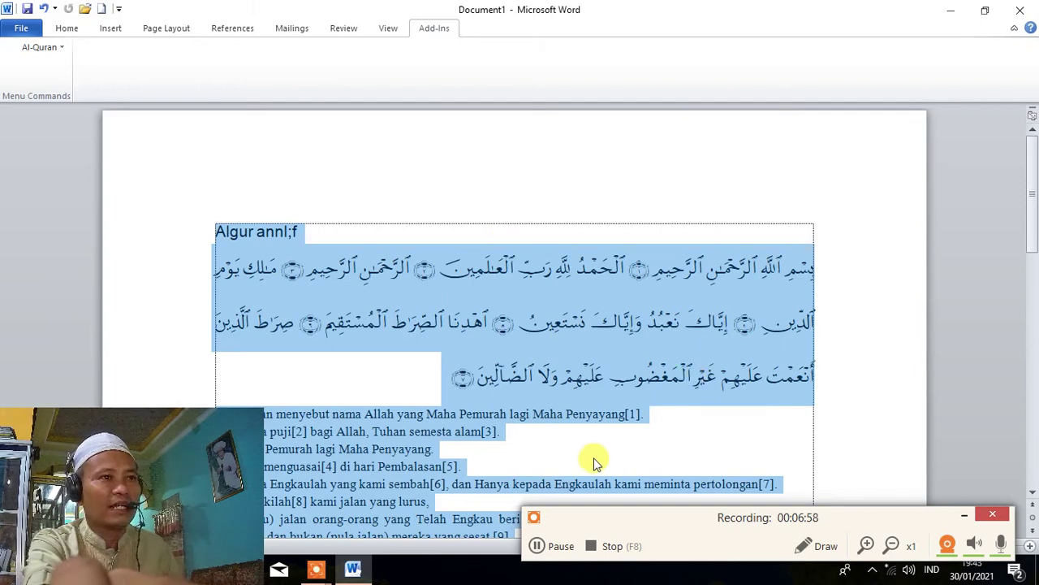
pyautogui.scroll(-1, 615, 453)
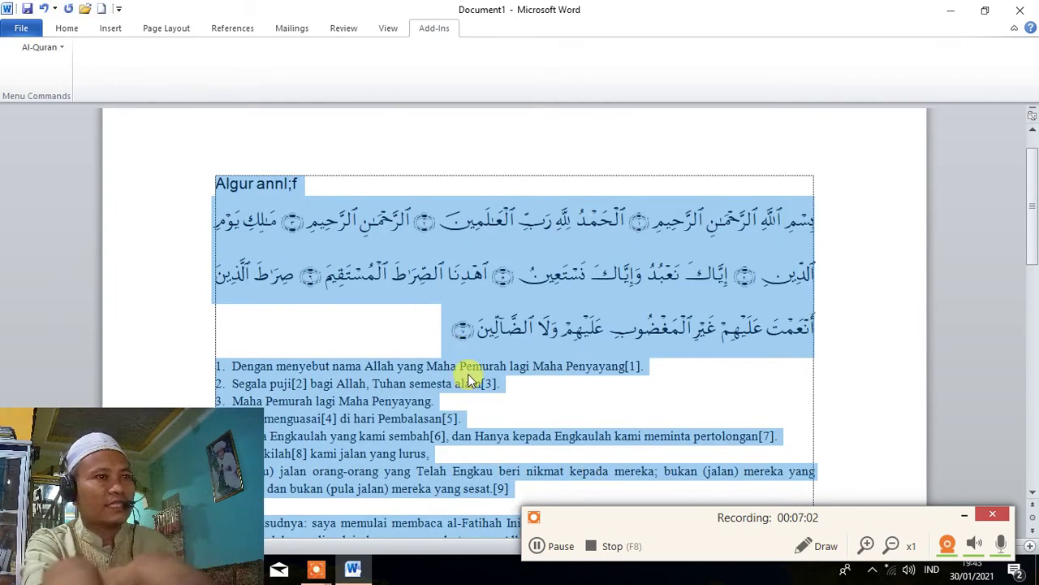
# Step: Show the Recent documents list in the File backstage view
pyautogui.click(65, 31)
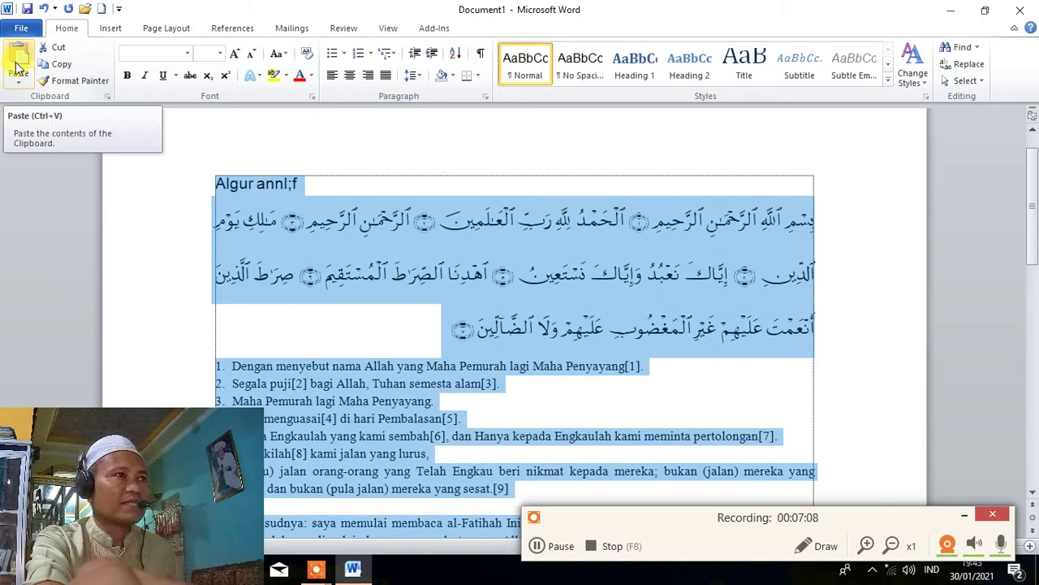
pyautogui.click(25, 29)
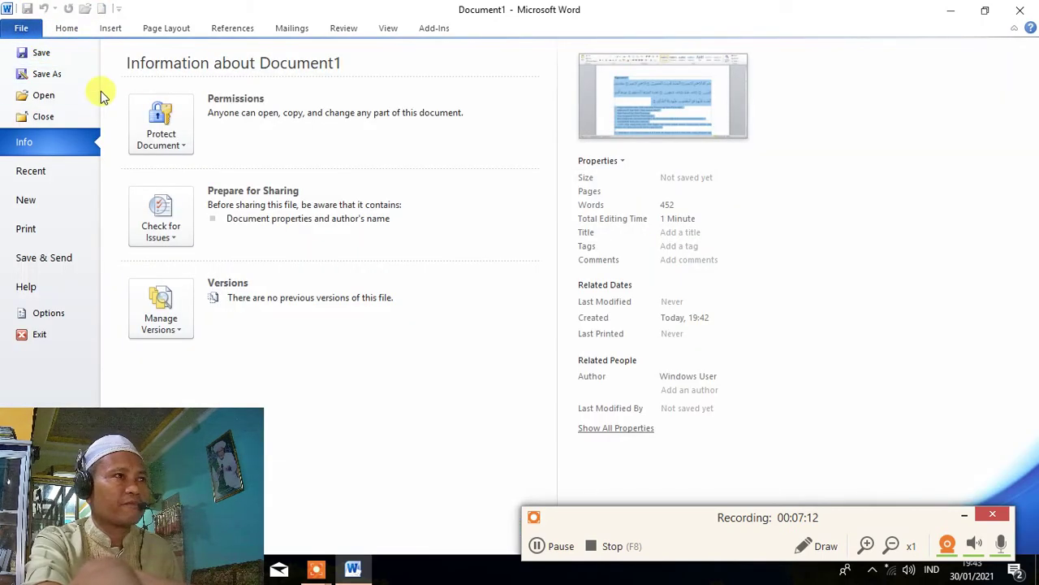
pyautogui.click(33, 171)
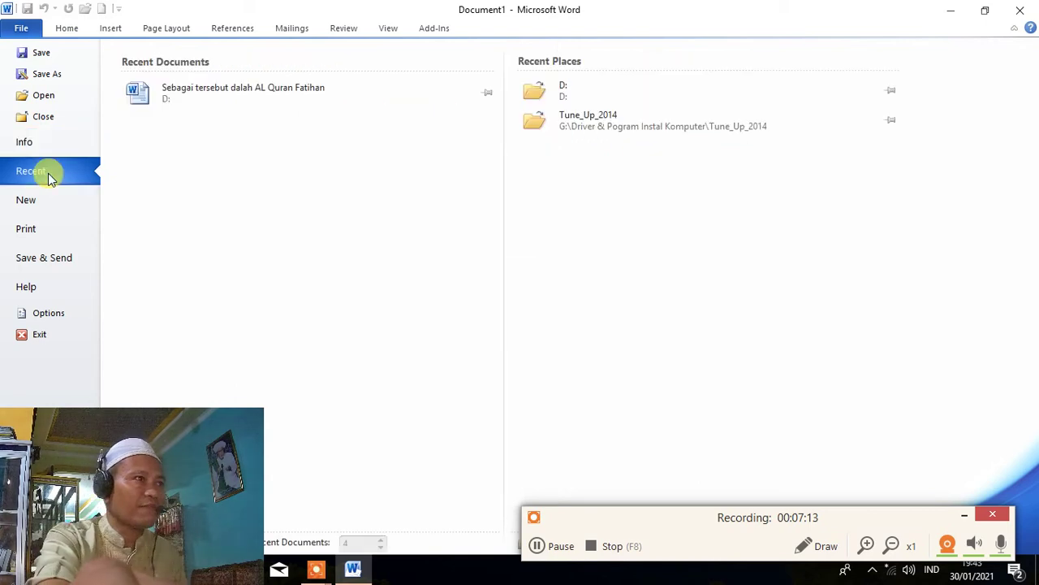
# Step: Open 'Sebagai tersebut dalah AL Quran Fatihan' and paste the Al-Fatihah content below its title
pyautogui.click(275, 91)
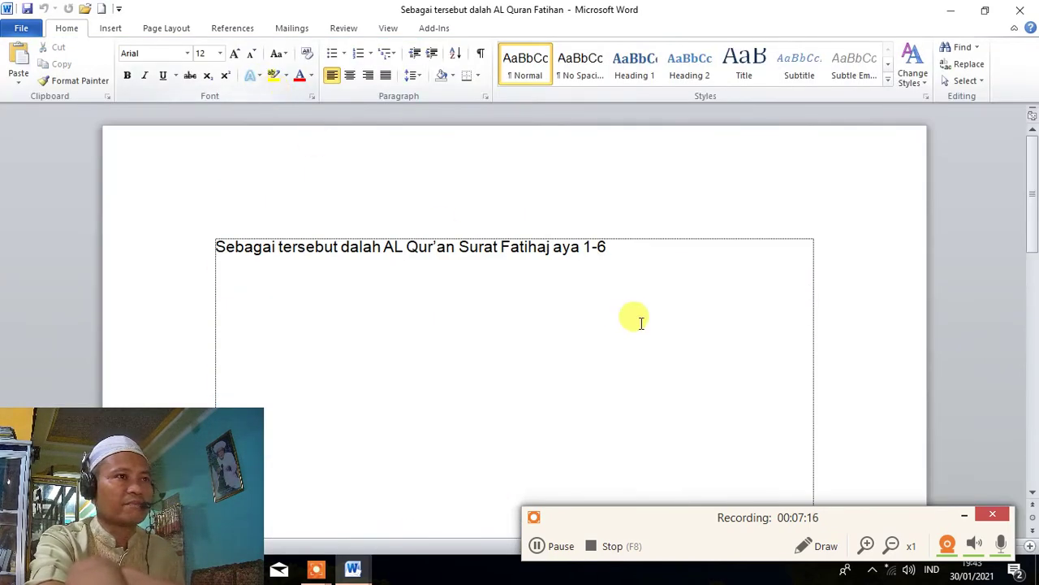
pyautogui.click(650, 252)
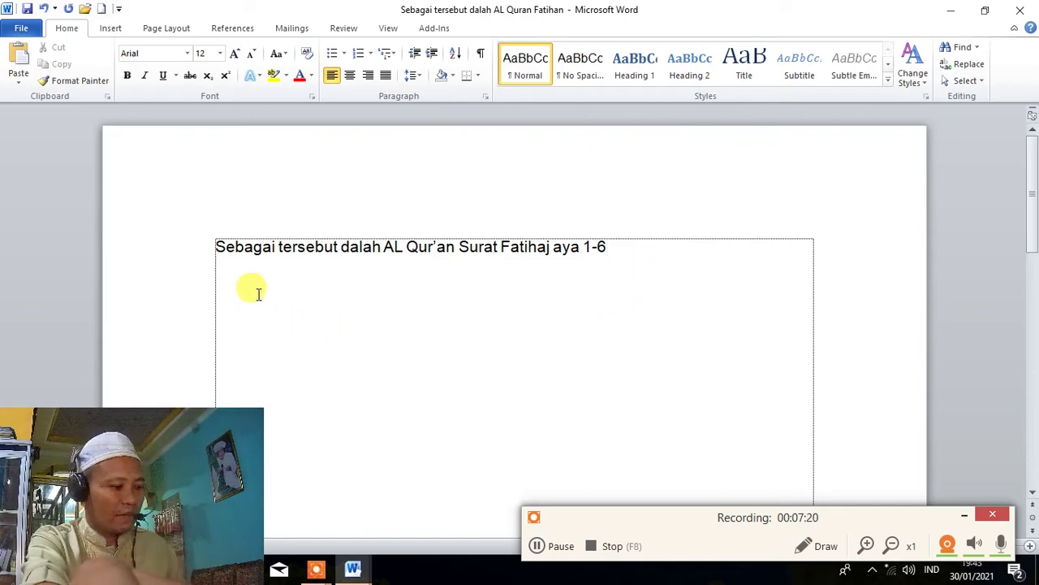
pyautogui.hotkey('ctrl', 'v')
pyautogui.scroll(6, 397, 274)
pyautogui.scroll(4, 314, 312)
pyautogui.click(330, 259)
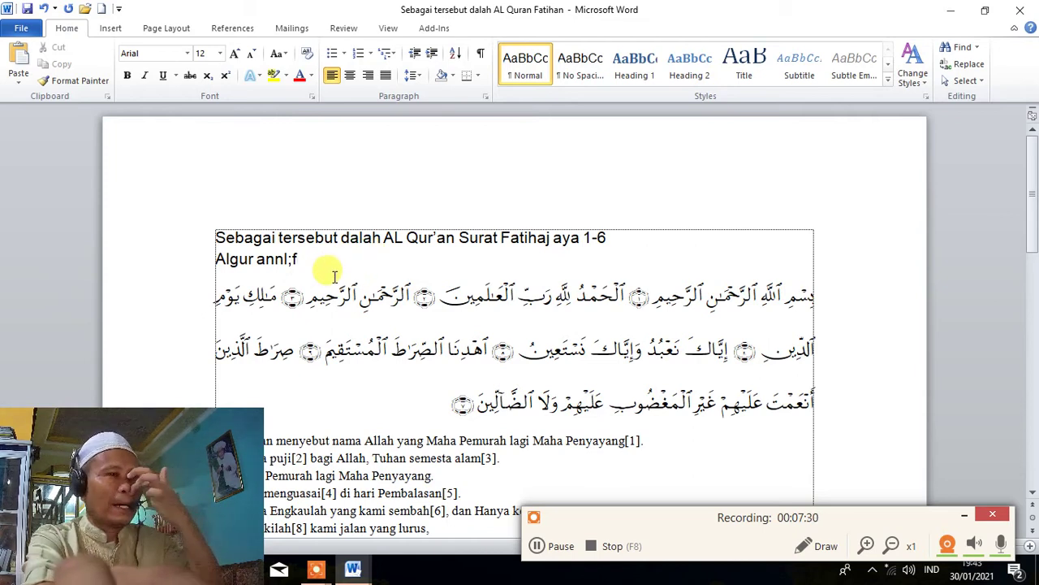
# Step: Check Document1 from the taskbar, return, and select the garbled 'Algur annl;f' line
pyautogui.click(437, 29)
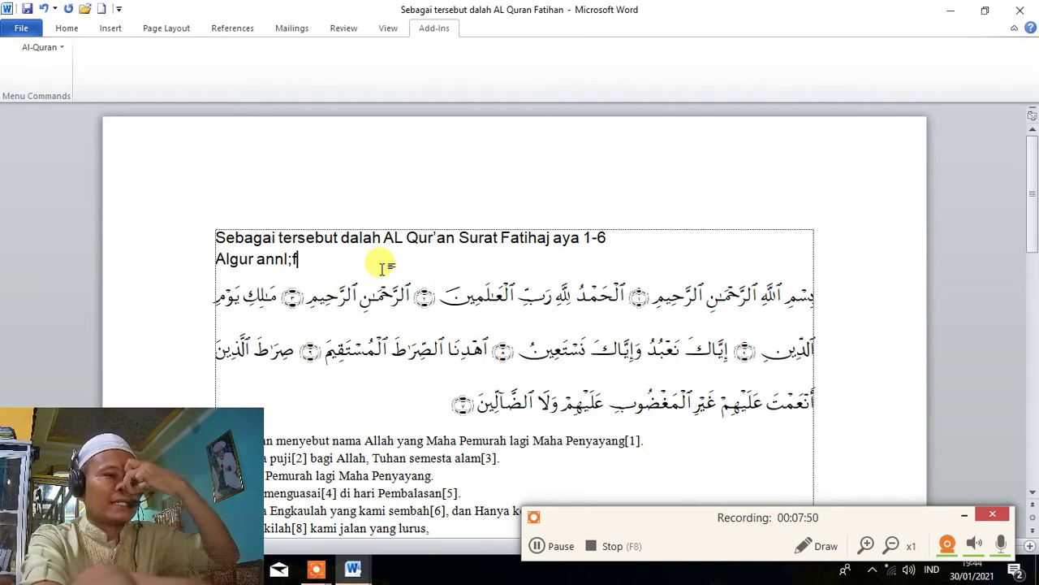
pyautogui.click(355, 571)
pyautogui.click(310, 494)
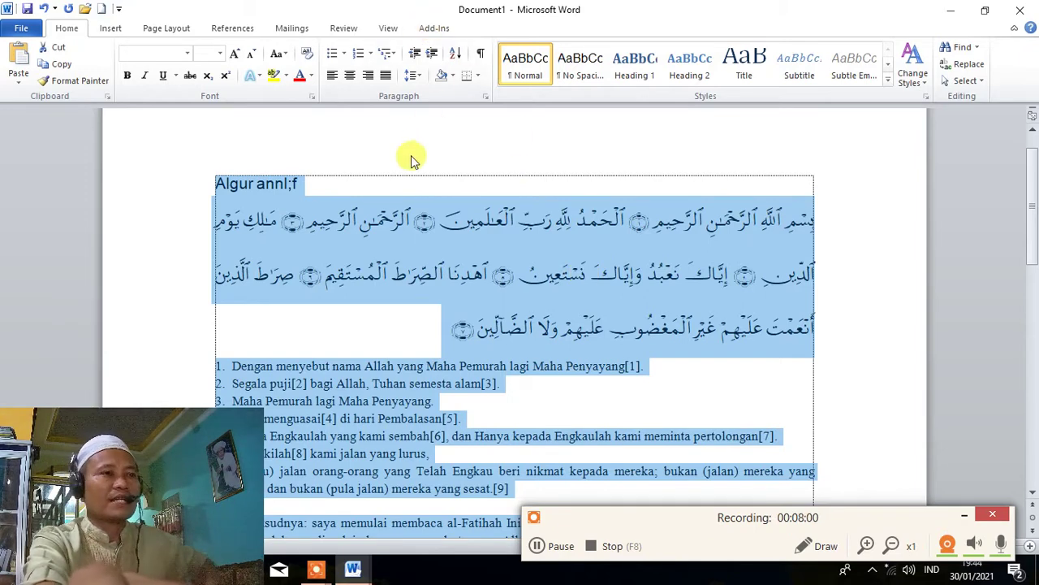
pyautogui.click(359, 560)
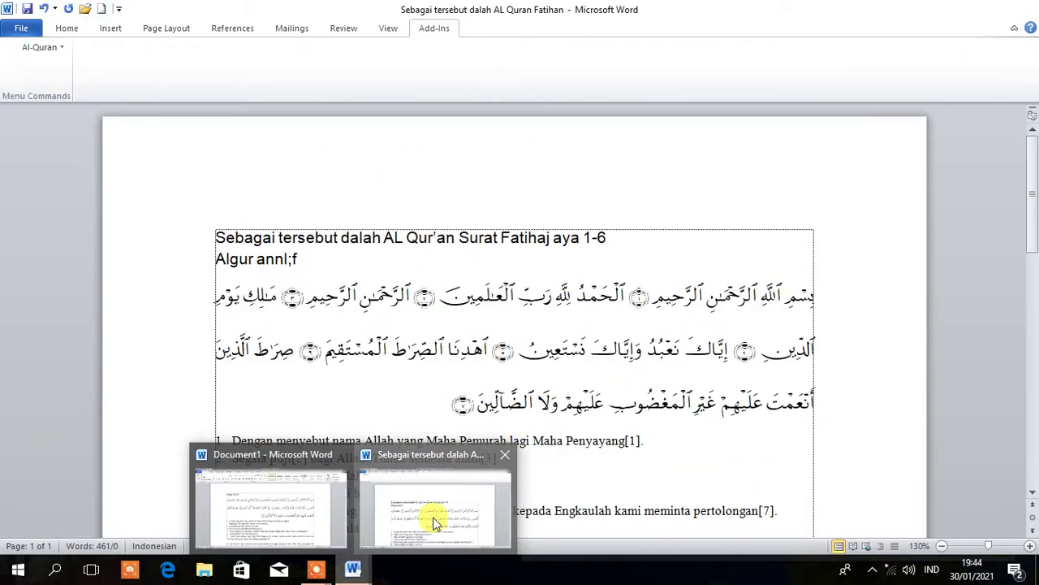
pyautogui.click(431, 520)
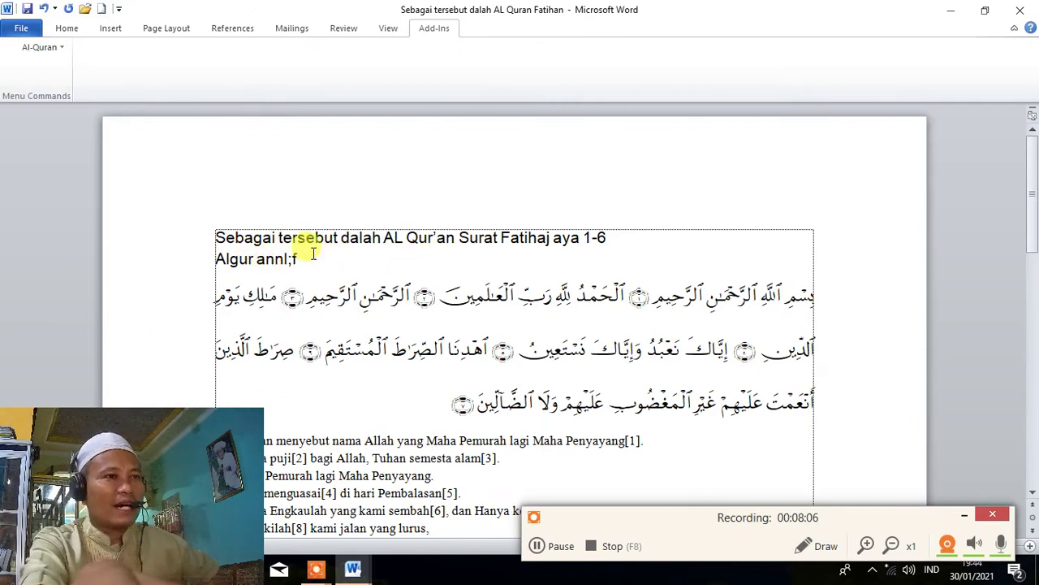
pyautogui.moveTo(216, 258); pyautogui.dragTo(305, 260)
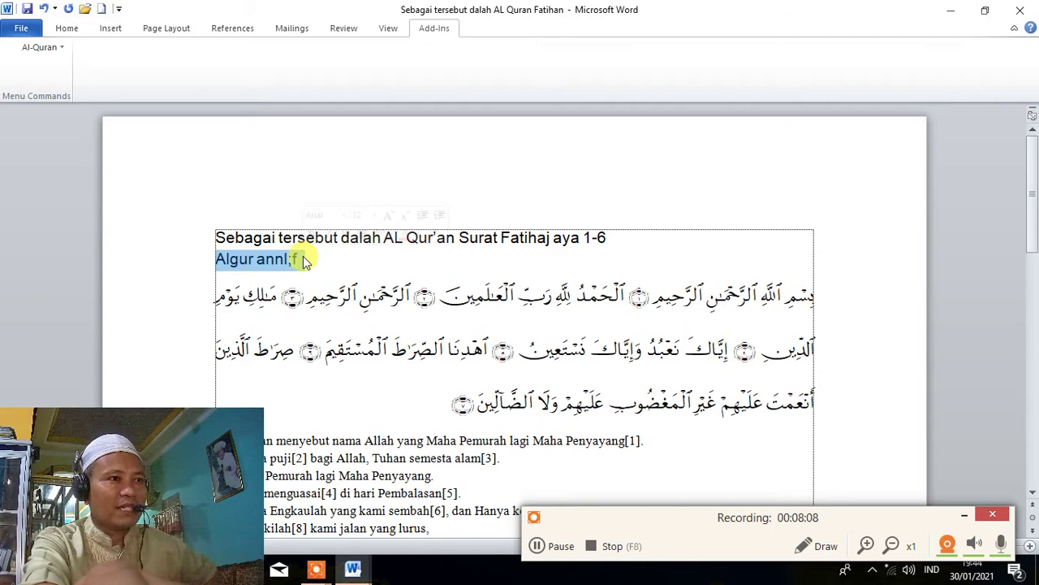
# Step: Overwrite the 'Algur annl;f' line with 'Bismillah'
pyautogui.write('Bismillah')
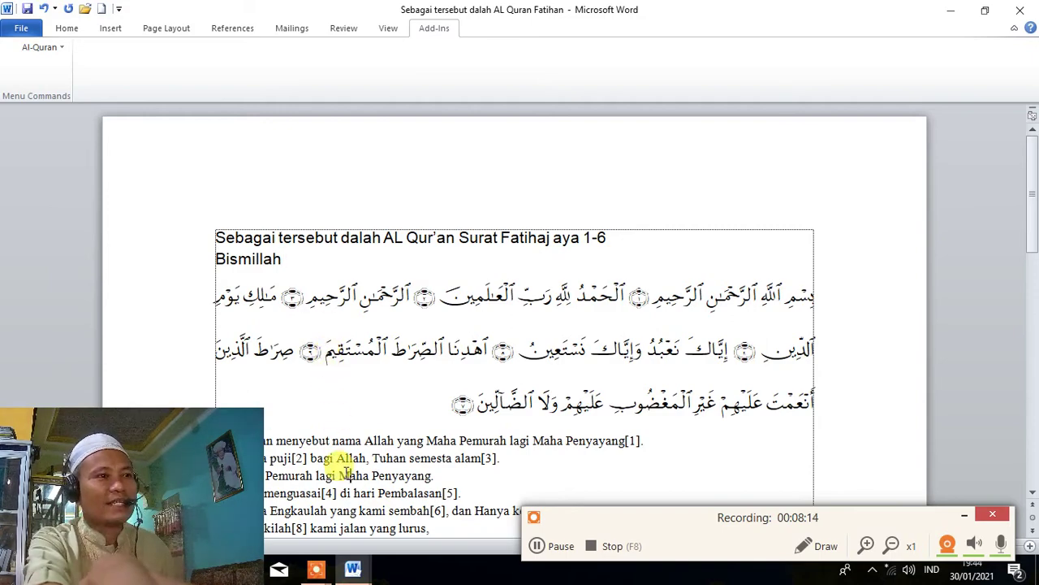
pyautogui.scroll(-2, 346, 473)
pyautogui.scroll(2, 347, 474)
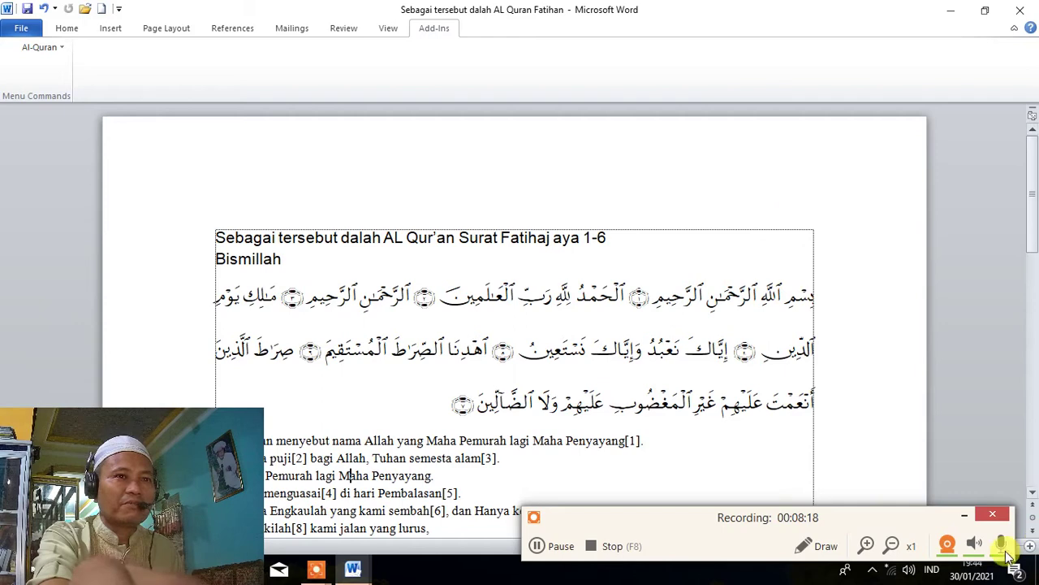
pyautogui.moveTo(873, 527); pyautogui.dragTo(672, 526)
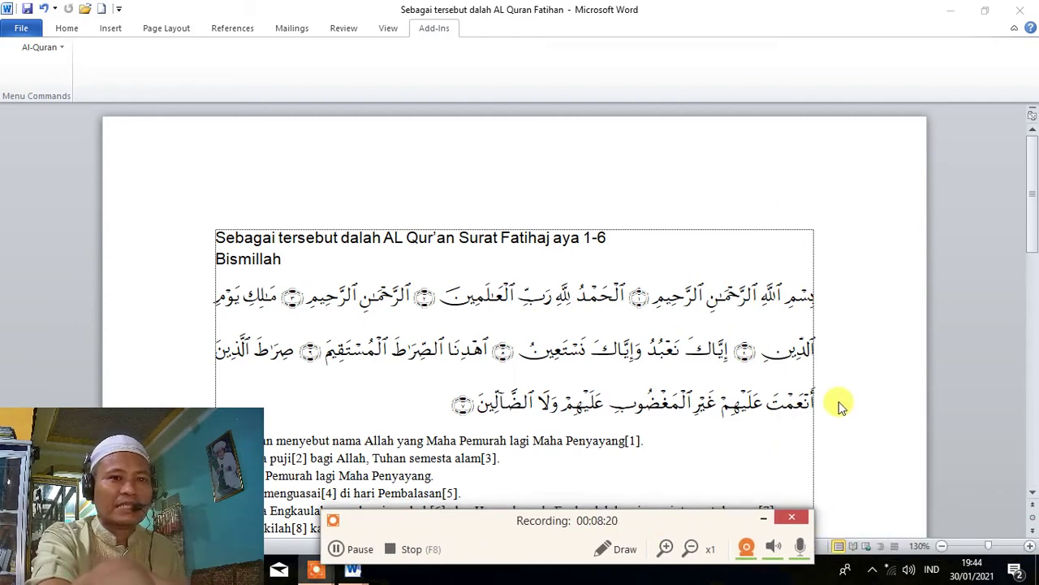
pyautogui.scroll(-1, 840, 404)
pyautogui.scroll(-1, 839, 399)
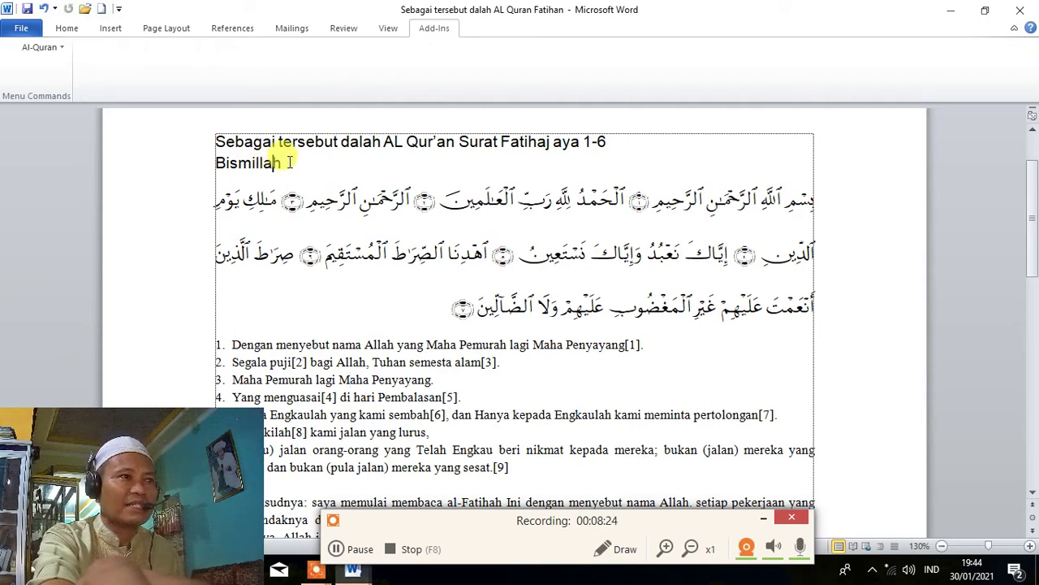
# Step: Make the Arabic Fatihah verses bold at font size 18, then select everything
pyautogui.moveTo(288, 162)
pyautogui.mouseDown()
pyautogui.moveTo(636, 341)
pyautogui.moveTo(420, 316)
pyautogui.mouseUp()
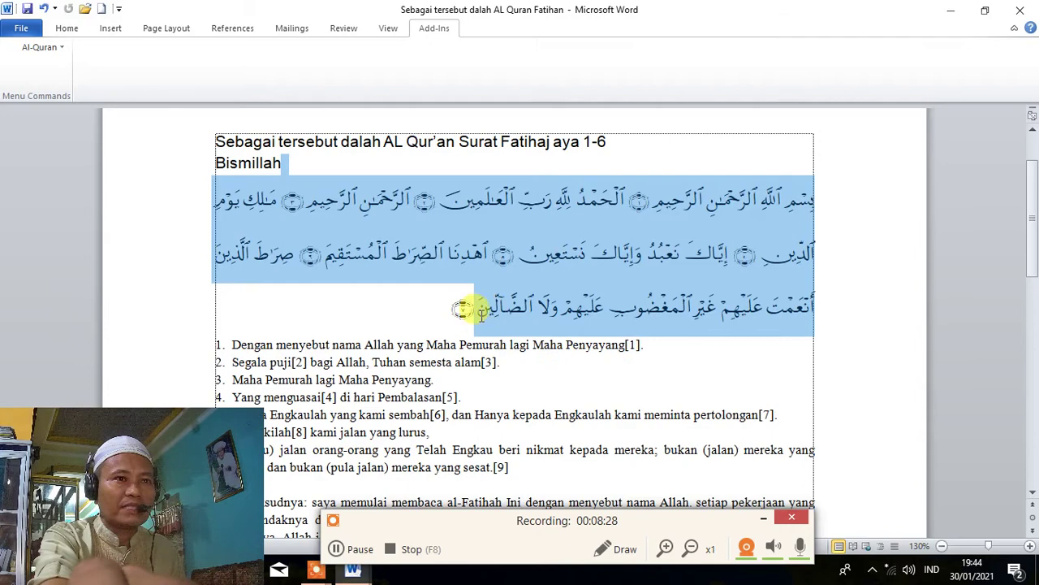
pyautogui.click(68, 27)
pyautogui.click(128, 78)
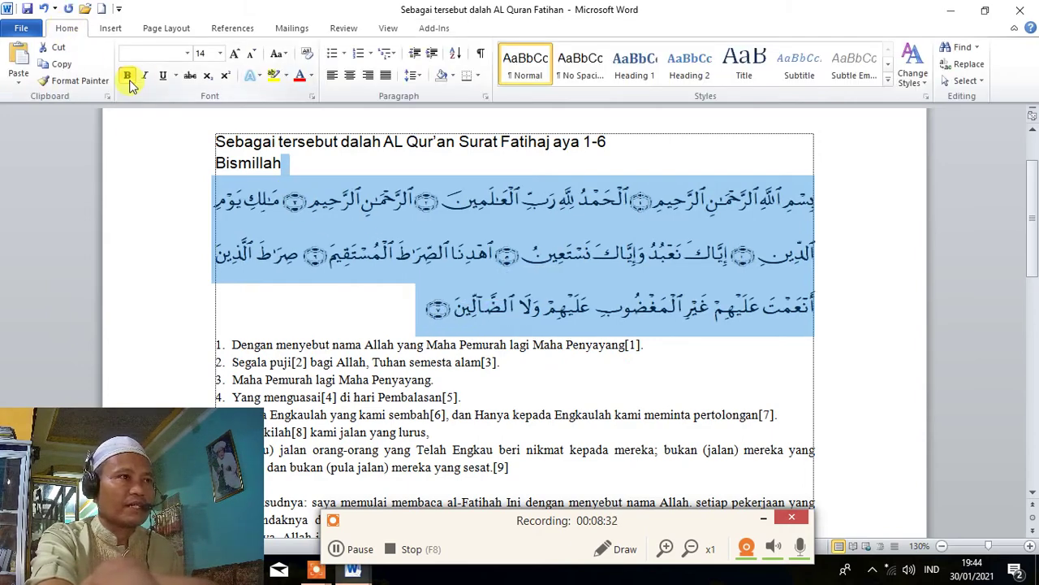
pyautogui.click(145, 79)
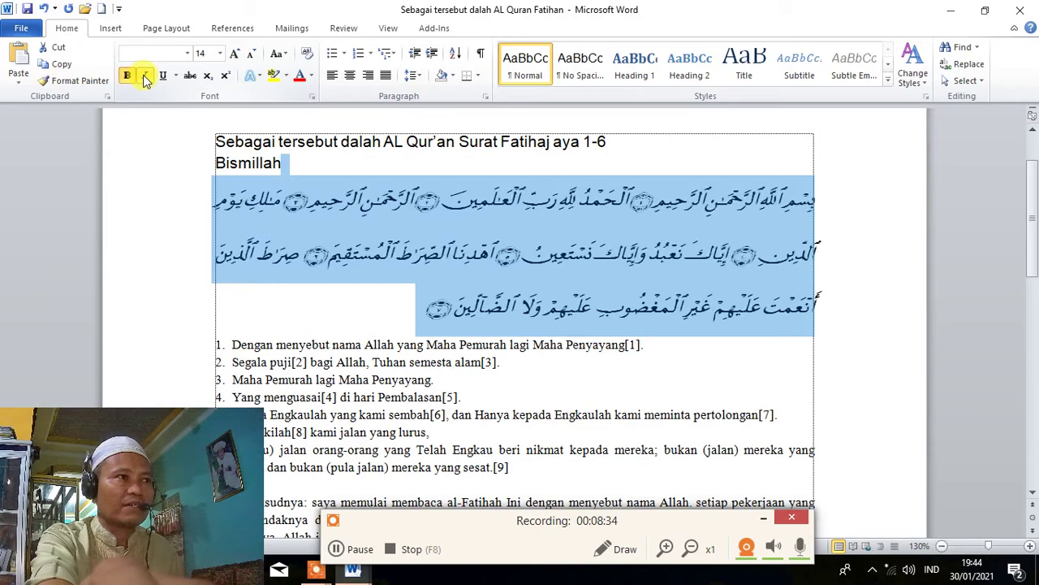
pyautogui.click(145, 79)
pyautogui.click(161, 79)
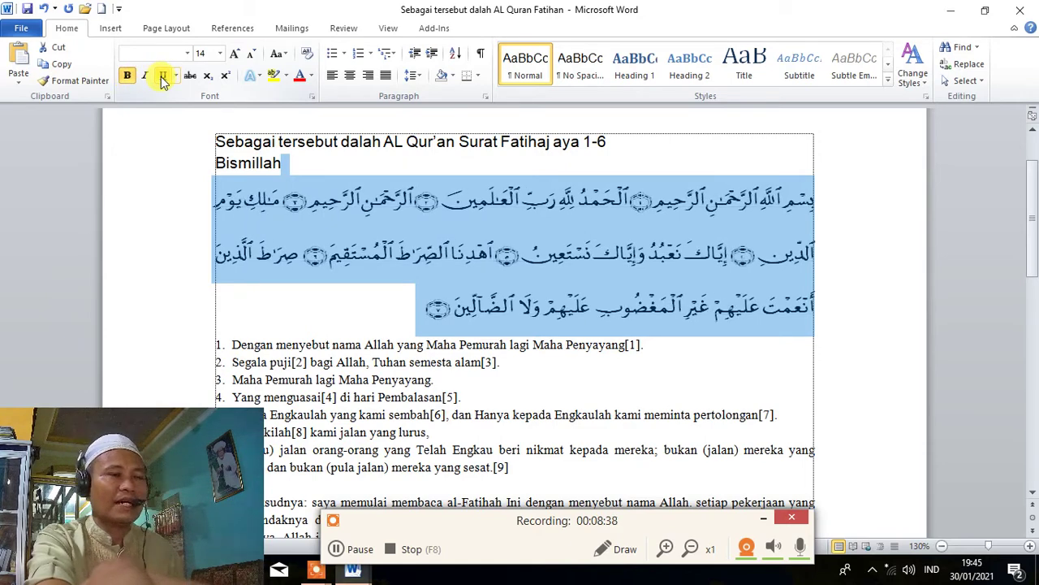
pyautogui.click(219, 54)
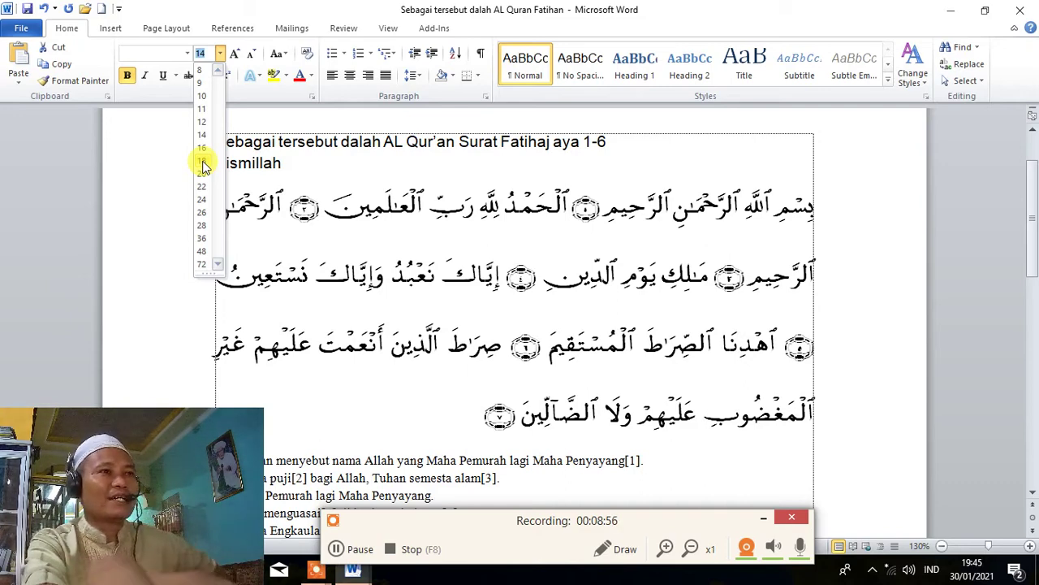
pyautogui.click(203, 166)
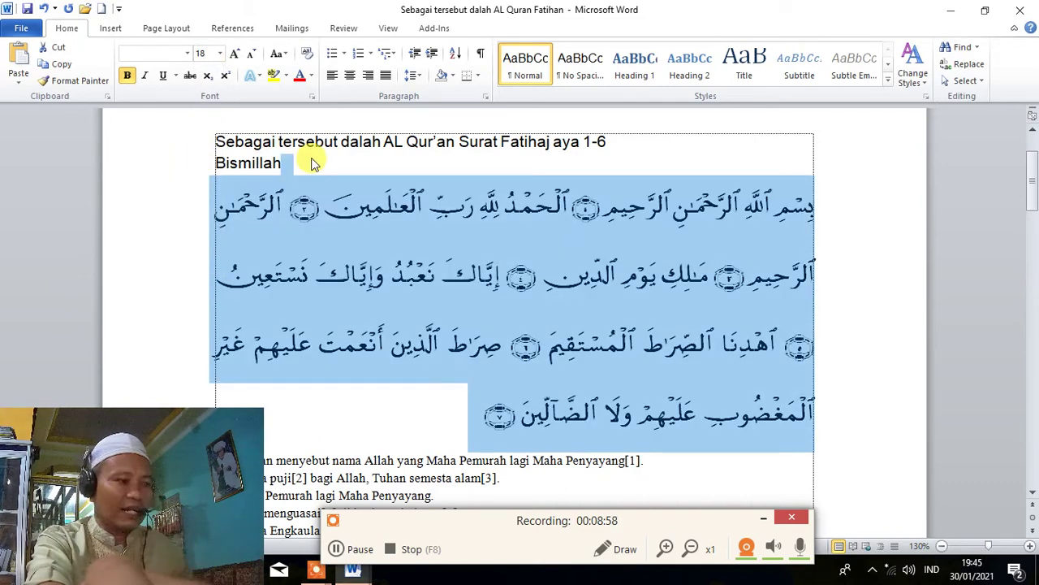
pyautogui.hotkey('ctrl', 'a')
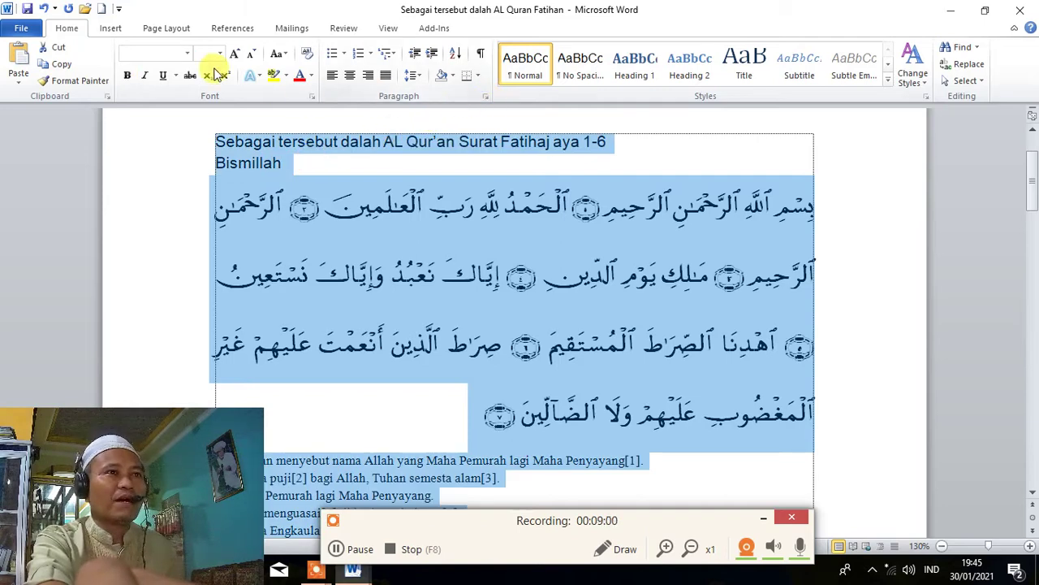
# Step: Justify the whole document after trying centred, left and right alignment
pyautogui.click(187, 53)
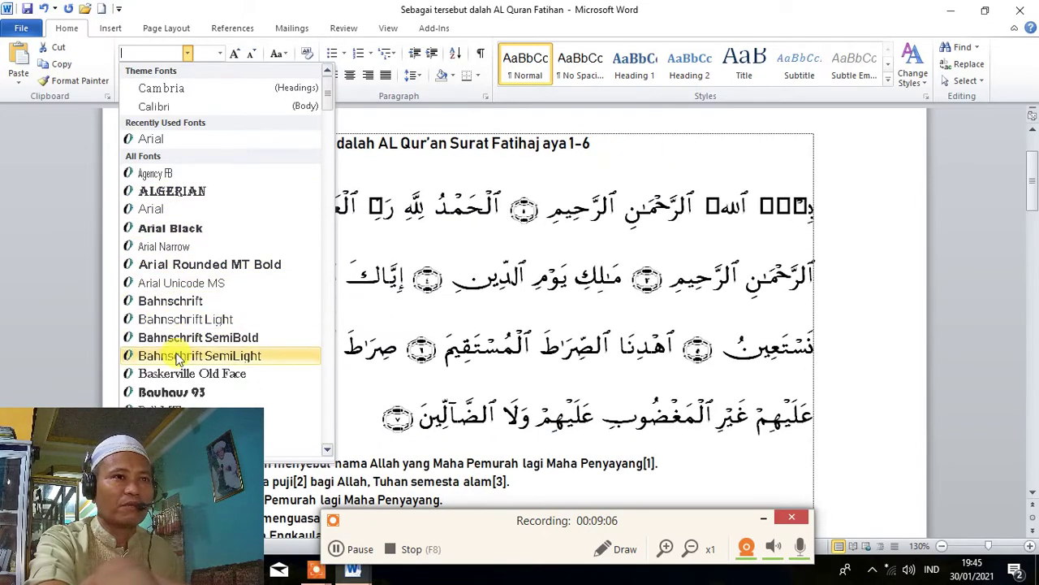
pyautogui.scroll(-5, 172, 320)
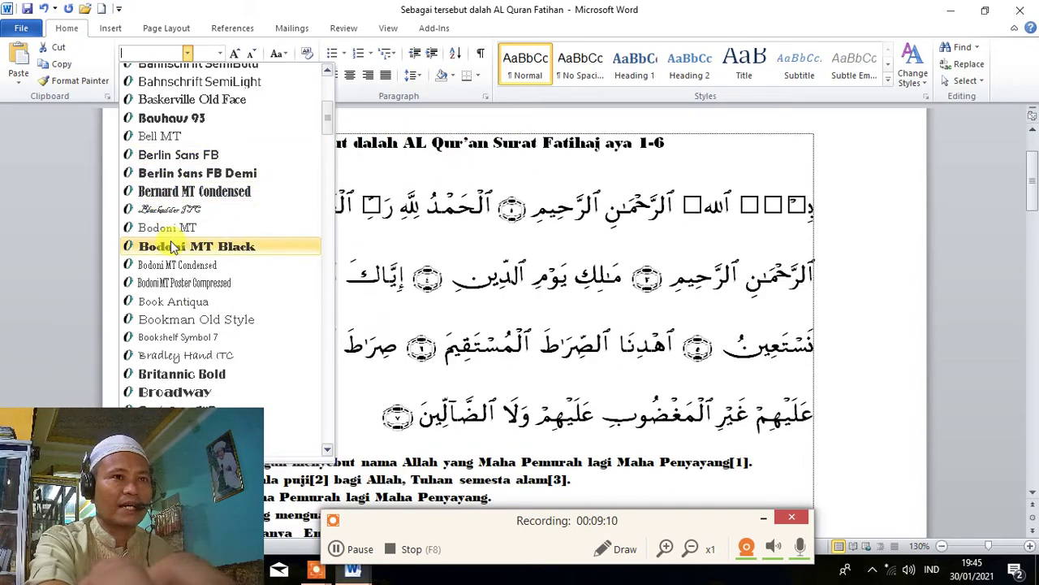
pyautogui.scroll(-1, 173, 246)
pyautogui.scroll(-5, 170, 244)
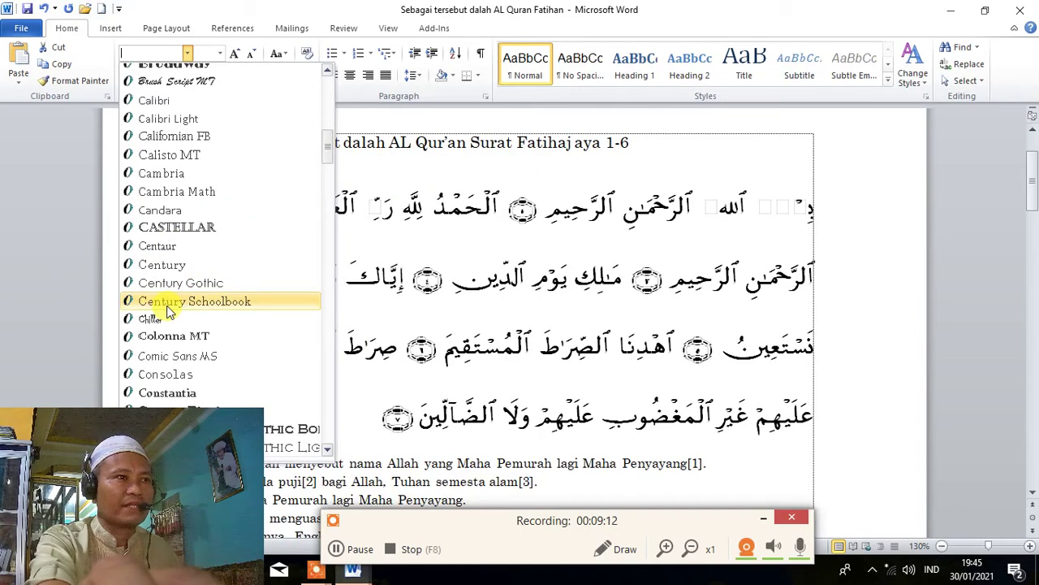
pyautogui.click(363, 17)
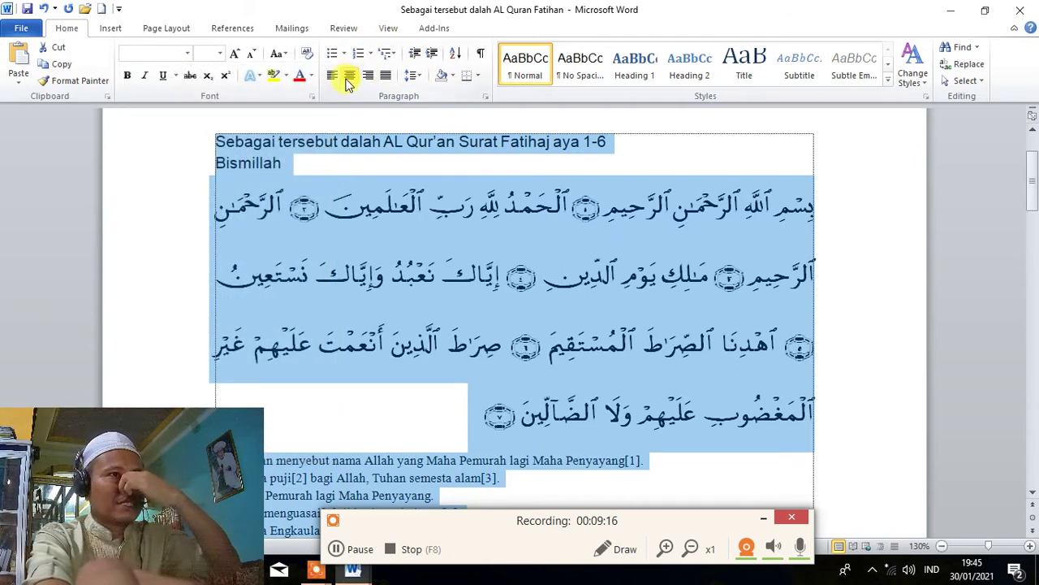
pyautogui.click(349, 76)
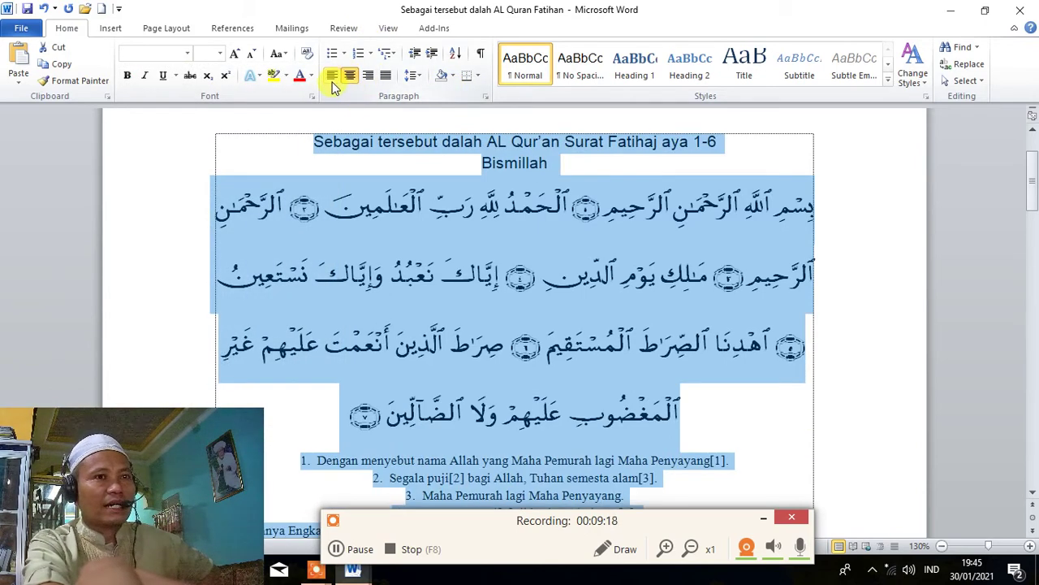
pyautogui.click(332, 77)
pyautogui.click(368, 76)
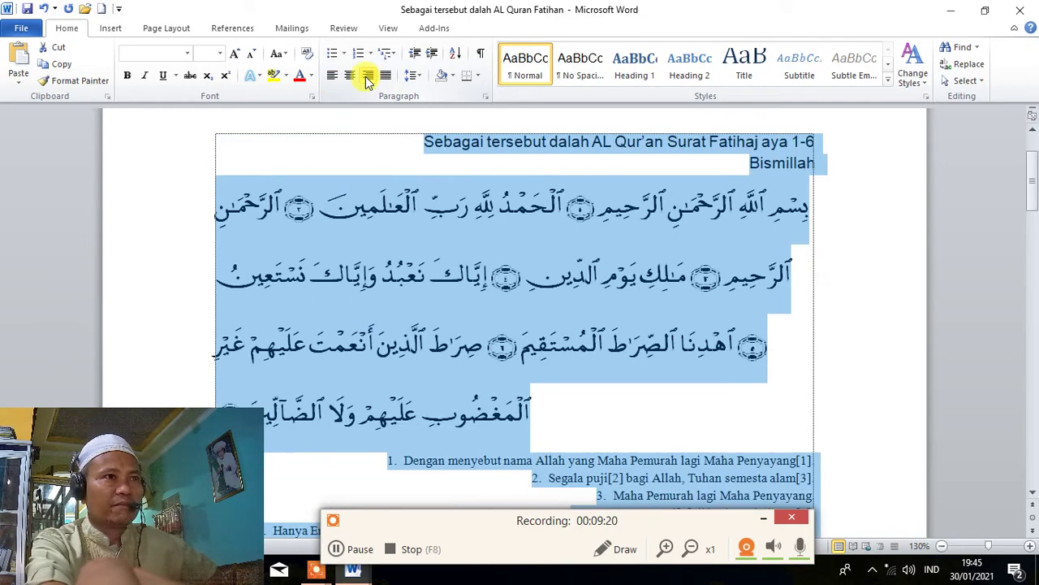
pyautogui.click(354, 78)
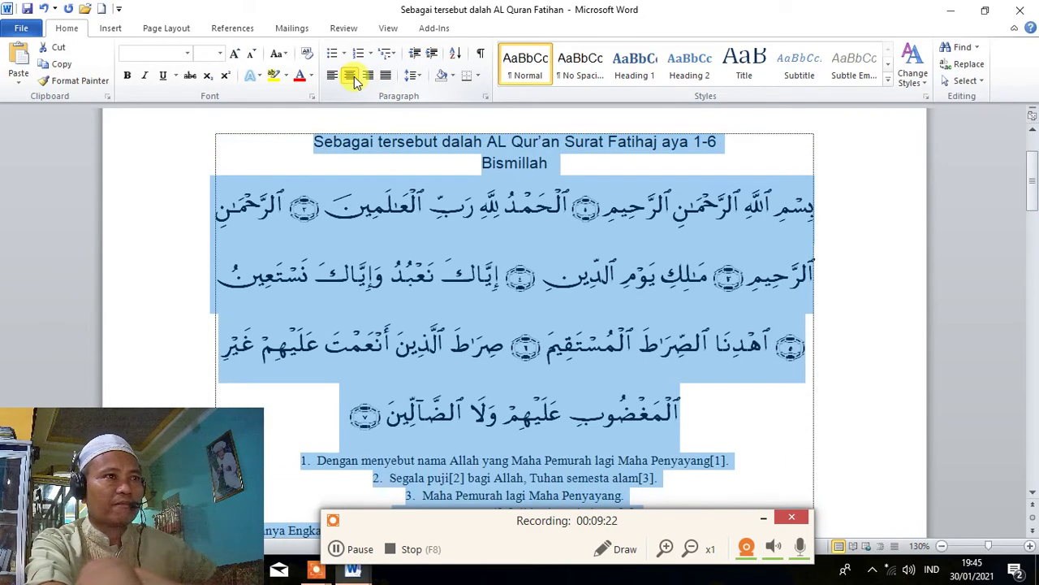
pyautogui.click(386, 78)
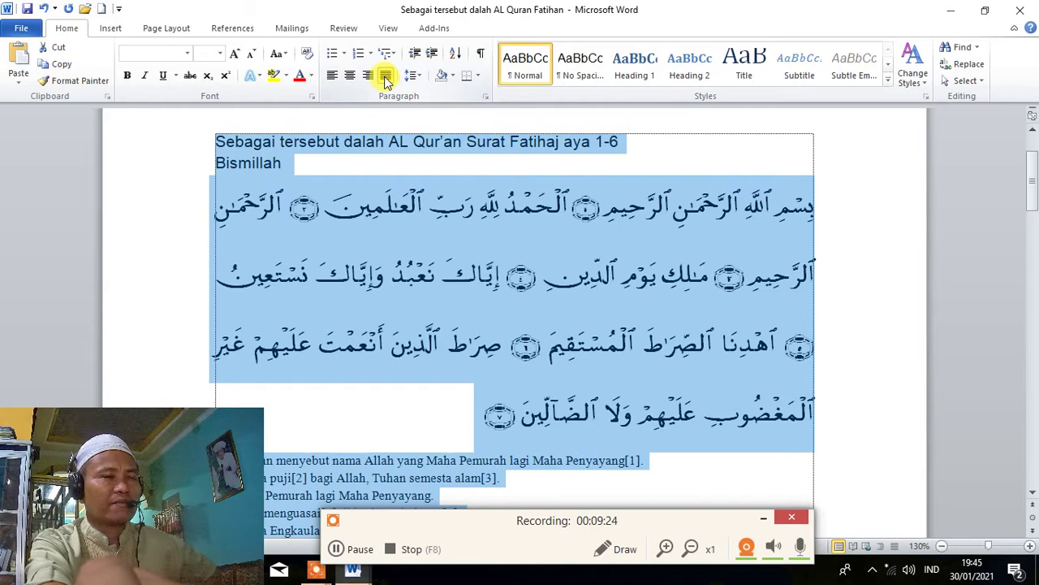
# Step: Look through the highlight colour and Change Case options without applying any
pyautogui.click(287, 76)
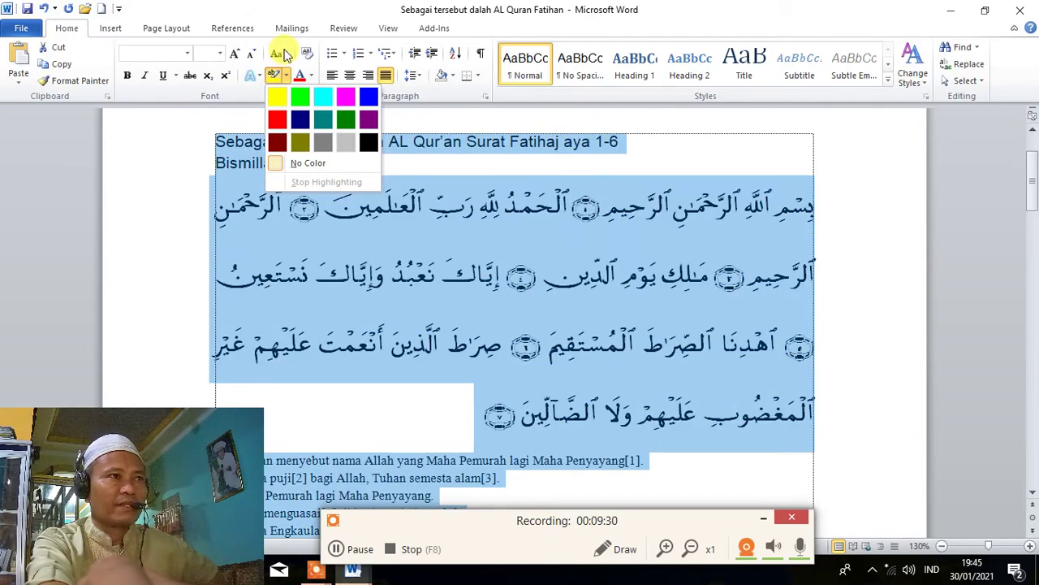
pyautogui.click(278, 54)
pyautogui.click(288, 55)
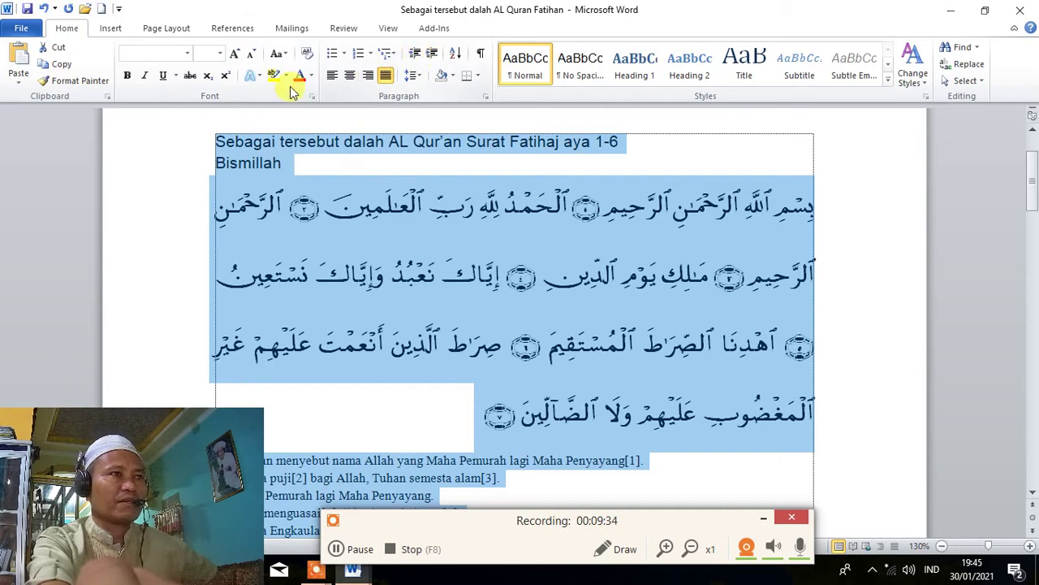
pyautogui.click(260, 78)
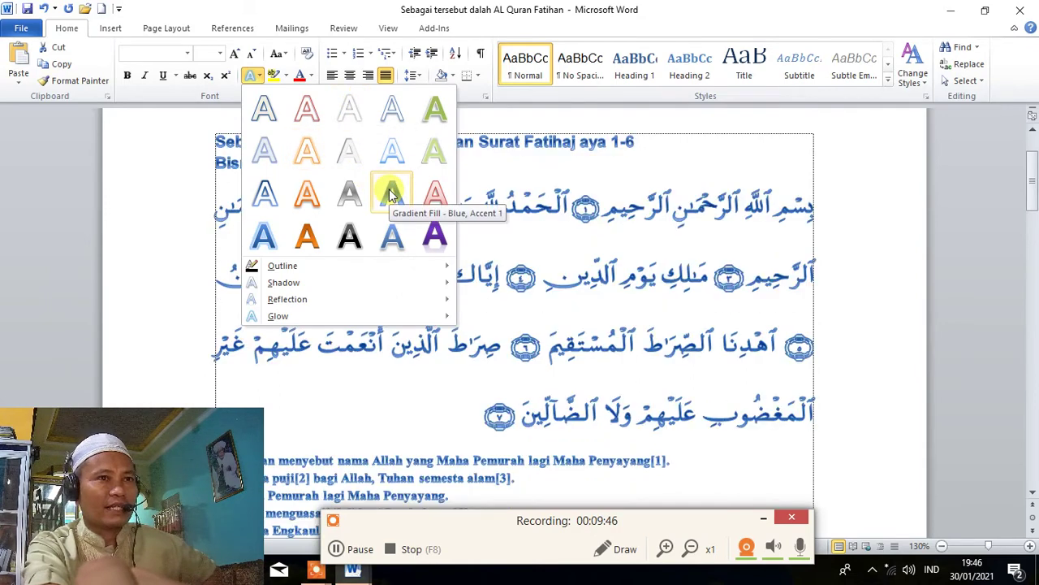
# Step: Apply Gradient Fill - Blue, Accent 1 to all the Fatihah text and deselect it
pyautogui.click(392, 193)
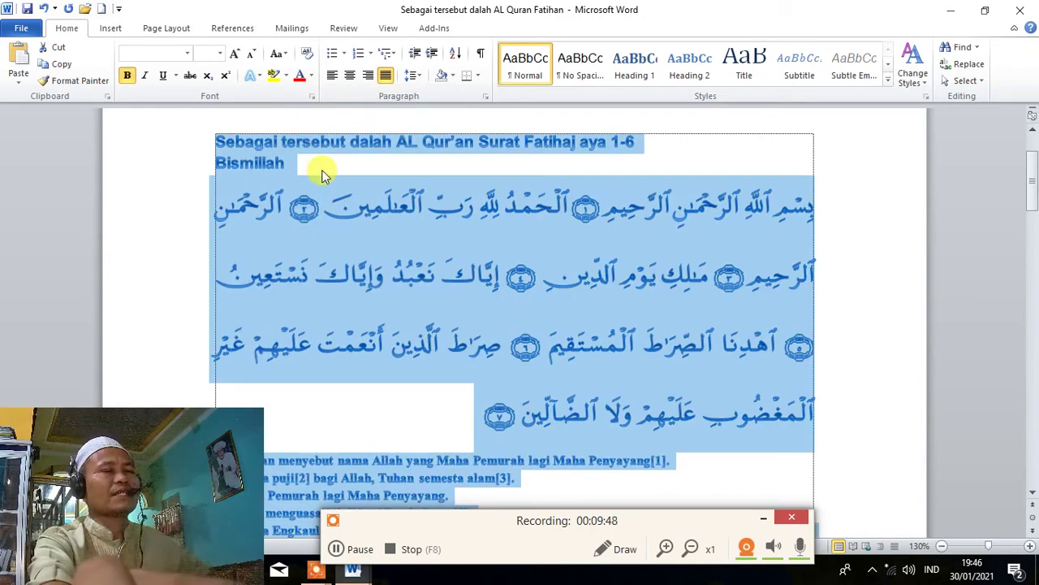
pyautogui.click(322, 167)
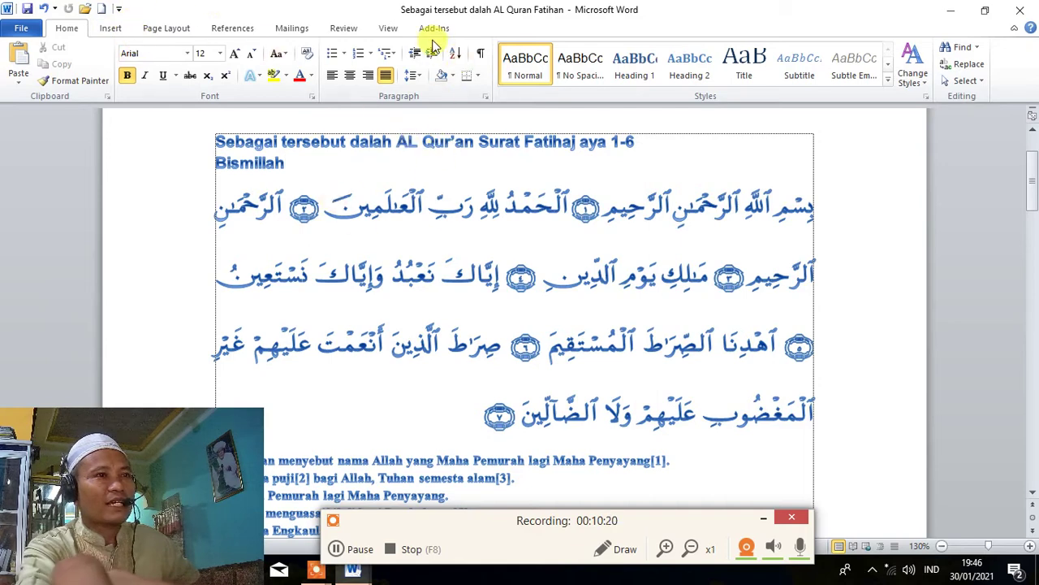
# Step: Create Document2 headed 'Surat Ar Rahman' and browse the Al-Quran add-in menu
pyautogui.click(103, 10)
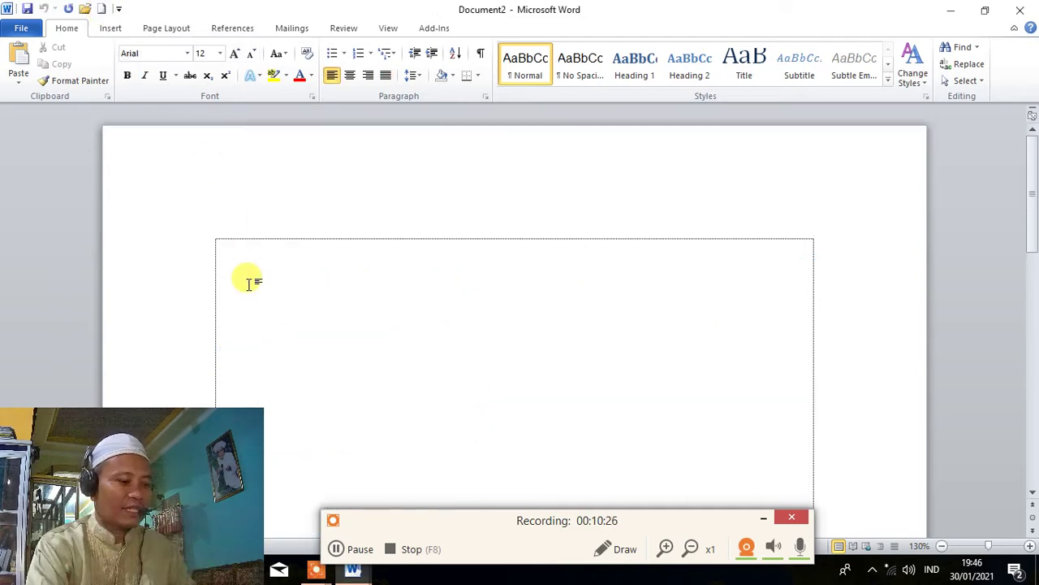
pyautogui.write('Surat Ar Rahman')
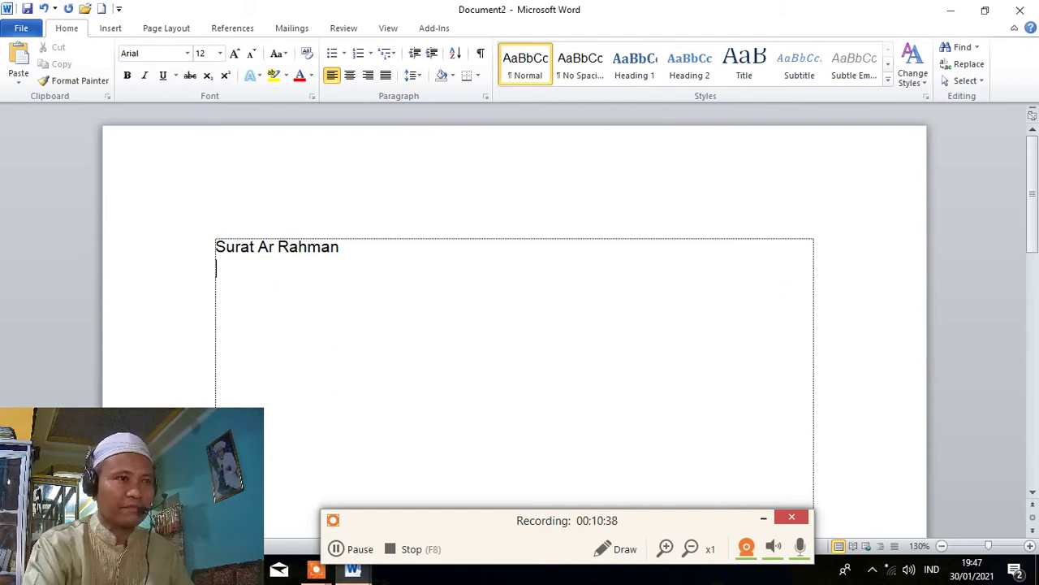
pyautogui.click(433, 27)
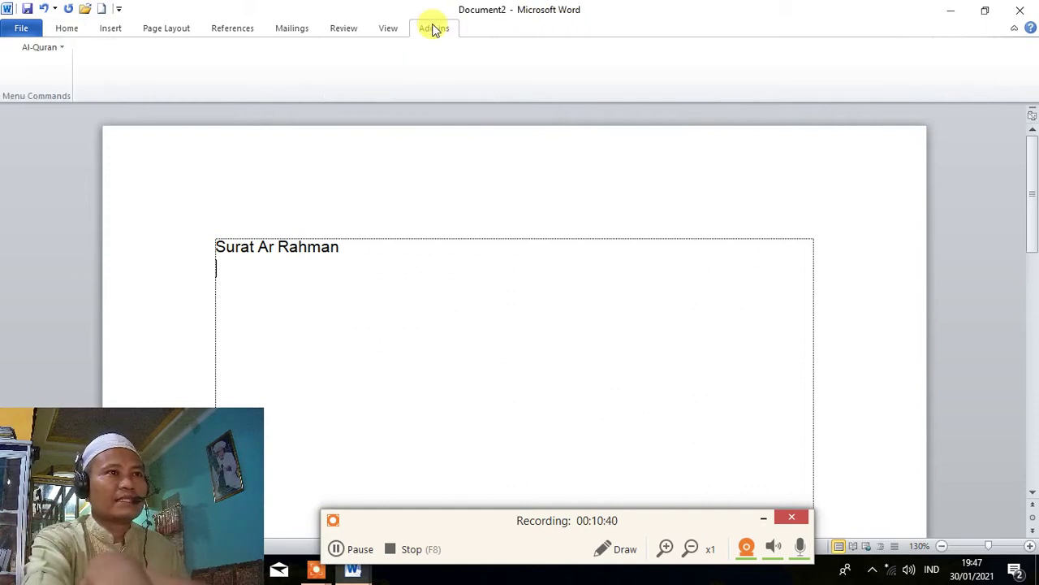
pyautogui.click(60, 45)
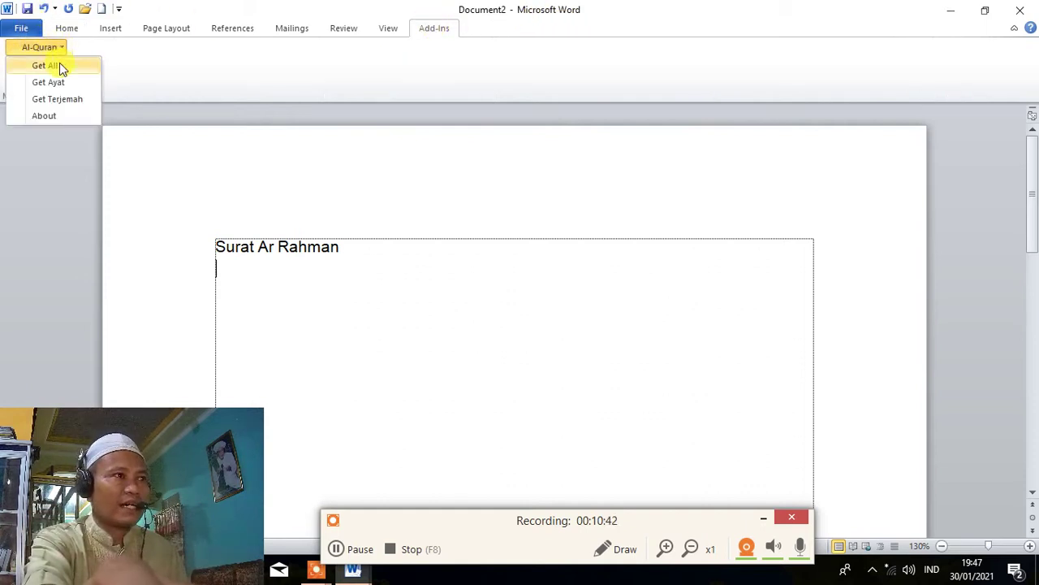
pyautogui.click(59, 67)
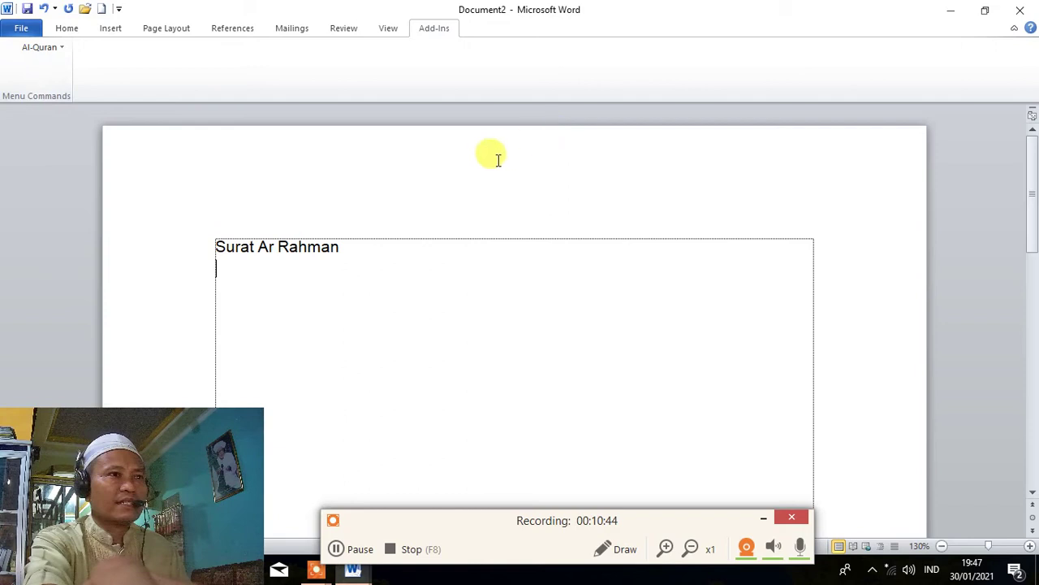
pyautogui.click(65, 52)
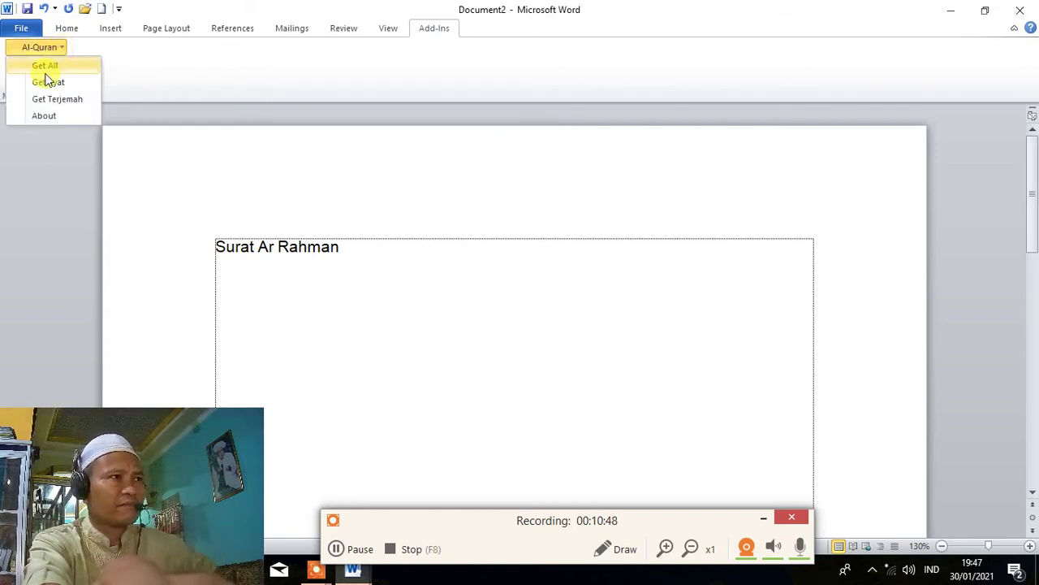
pyautogui.click(46, 77)
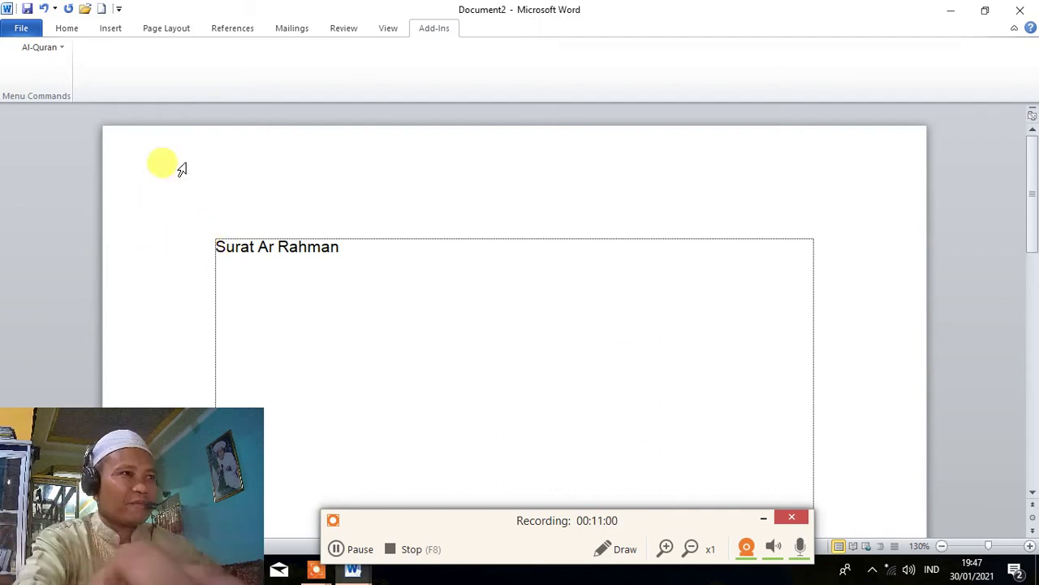
# Step: In a new Document3, try the Al-Quran add-in's whole-surah insert option
pyautogui.click(101, 10)
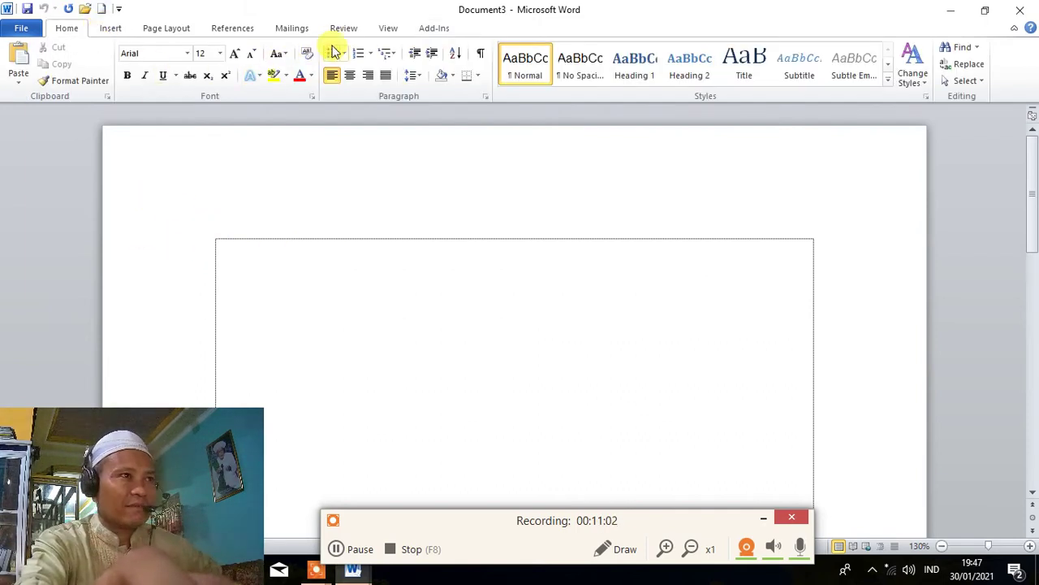
pyautogui.click(431, 29)
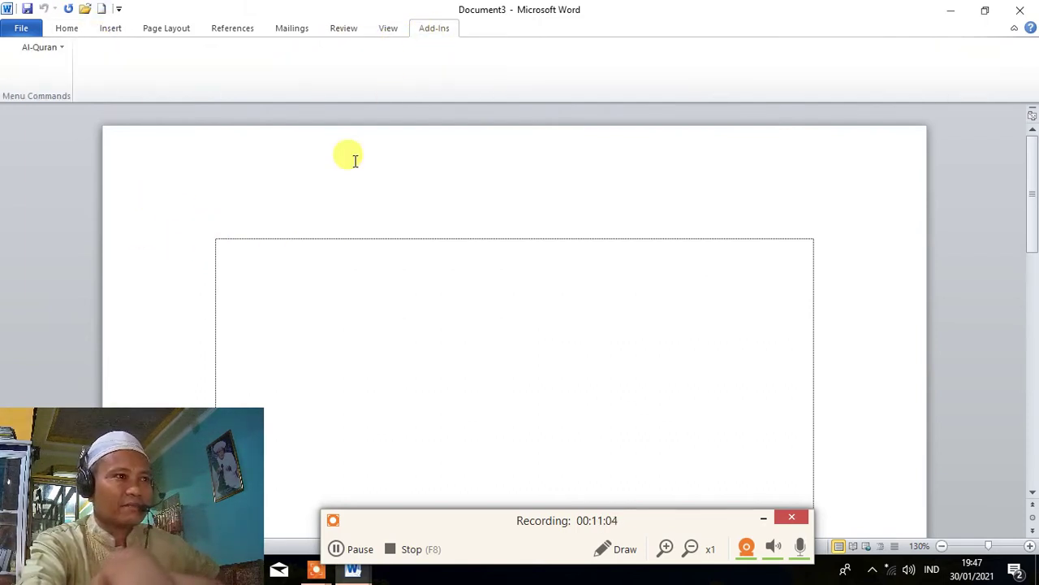
pyautogui.write('M')
pyautogui.press('Return')
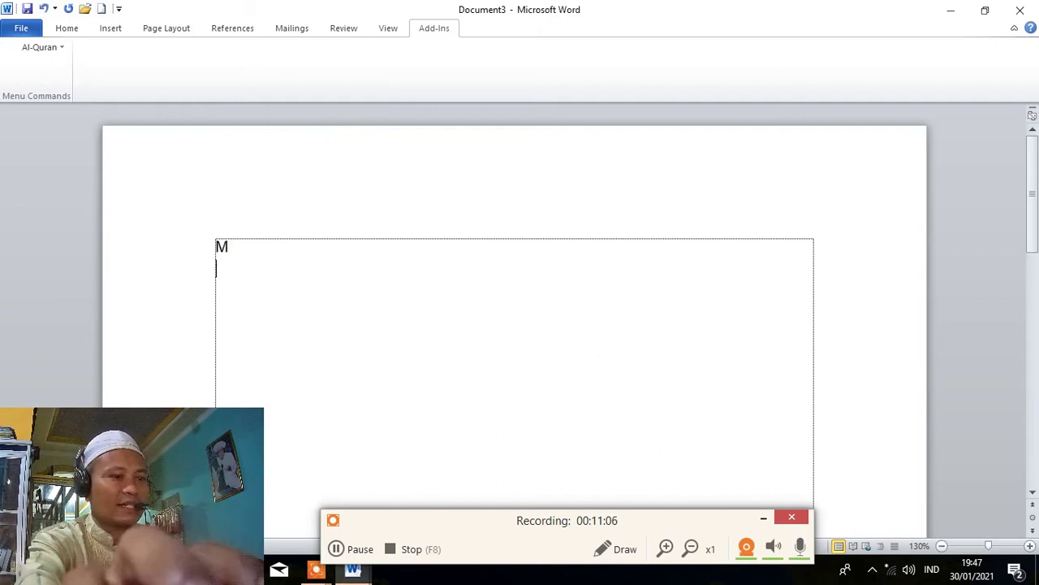
pyautogui.click(58, 47)
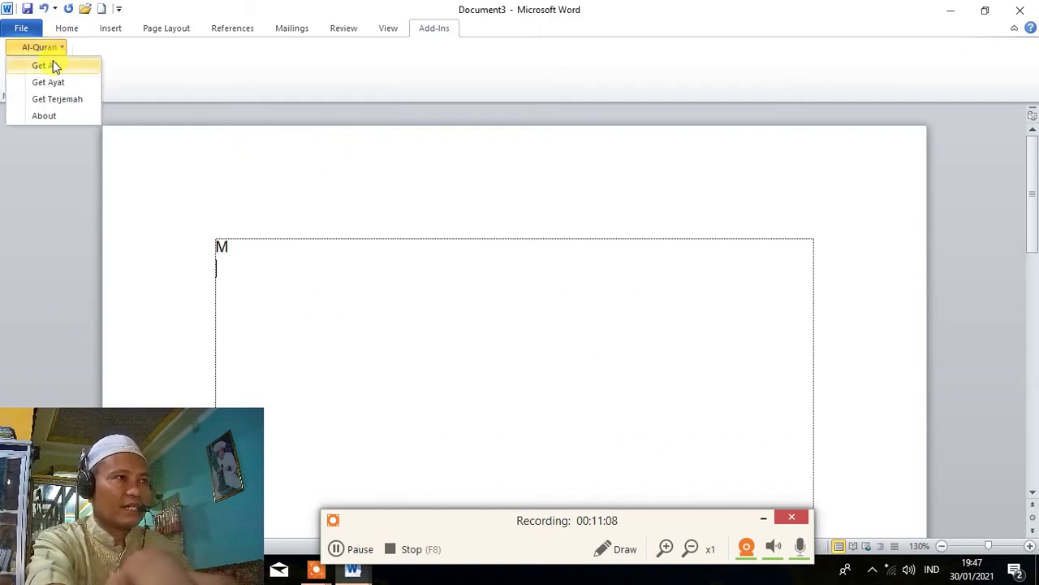
pyautogui.click(53, 61)
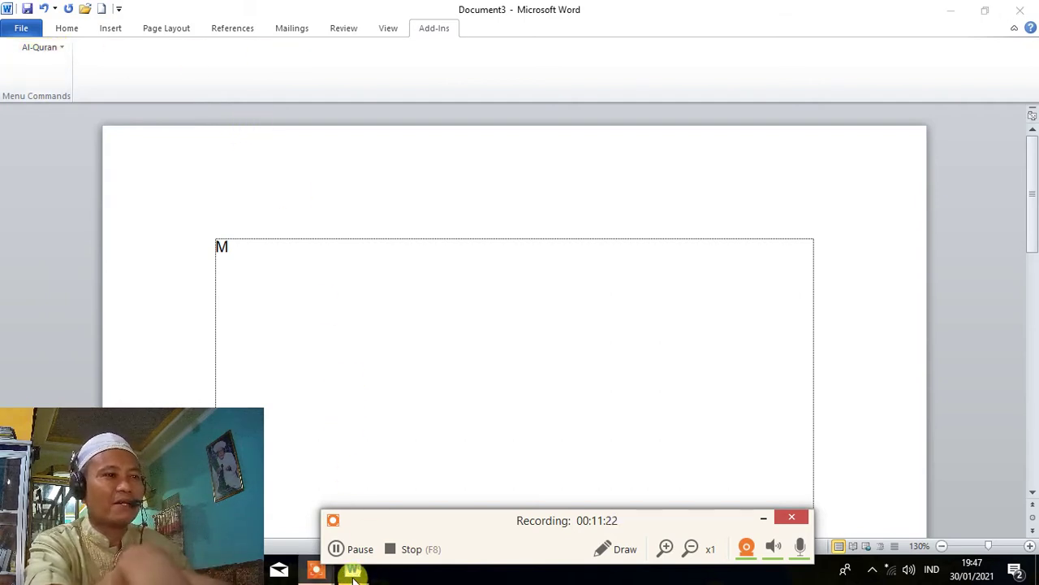
# Step: Close Document3 and Document2 without saving
pyautogui.click(1021, 17)
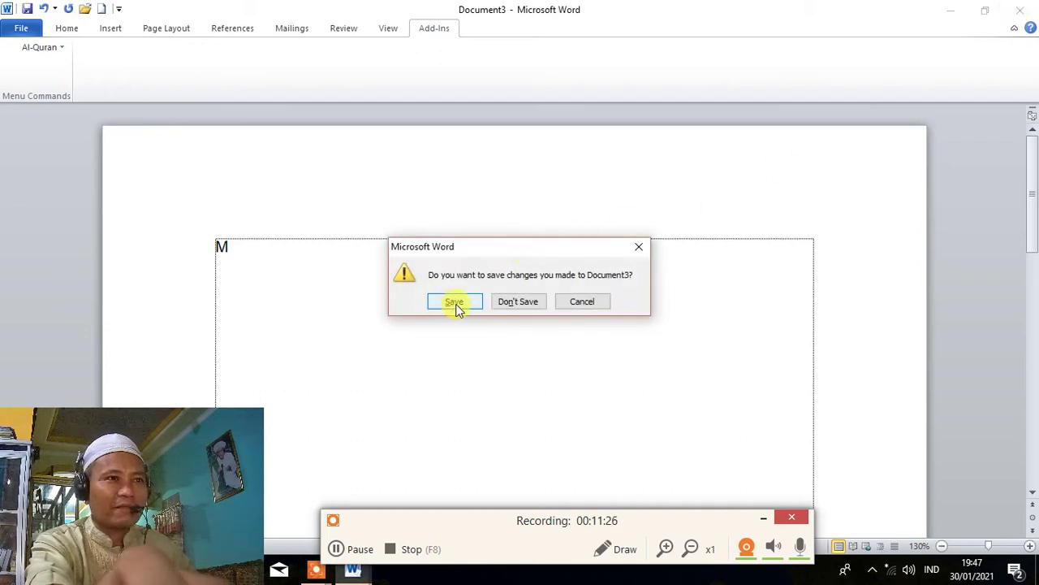
pyautogui.click(517, 302)
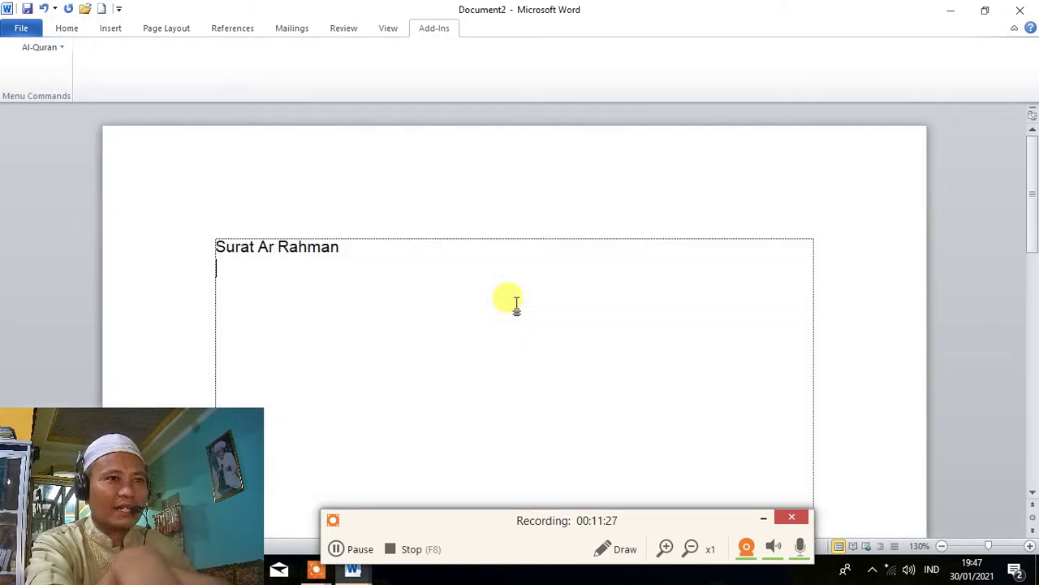
pyautogui.click(1021, 9)
pyautogui.click(516, 302)
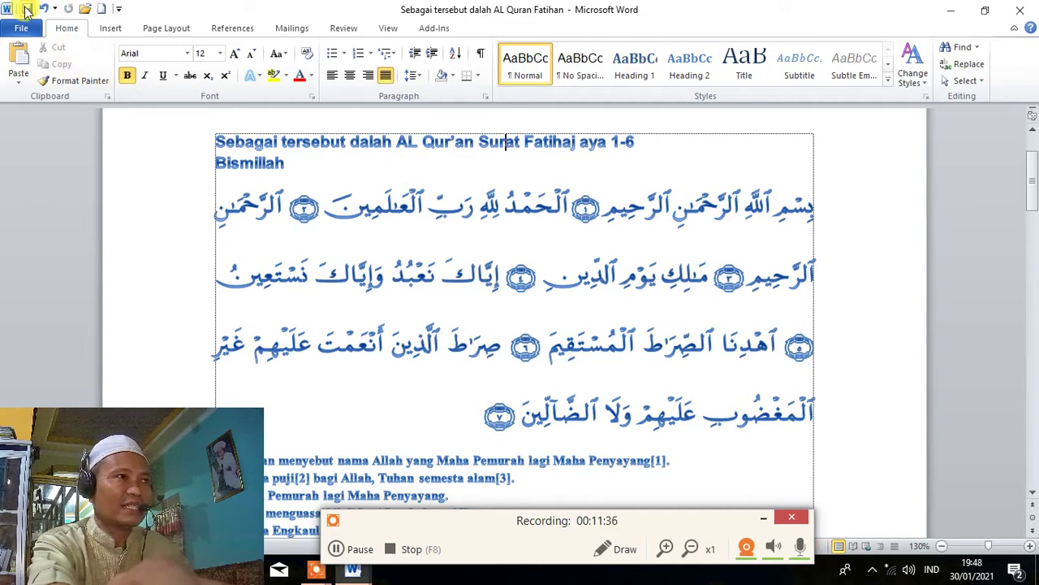
# Step: Close the Al-Fatihah document and Document1 without saving
pyautogui.click(1020, 9)
pyautogui.click(365, 249)
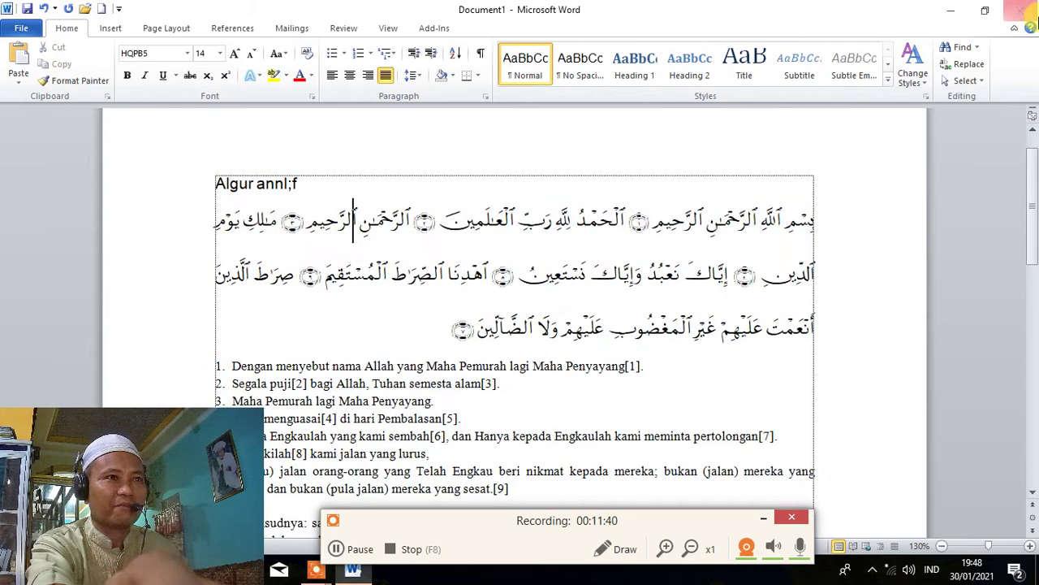
pyautogui.click(1020, 10)
pyautogui.click(520, 314)
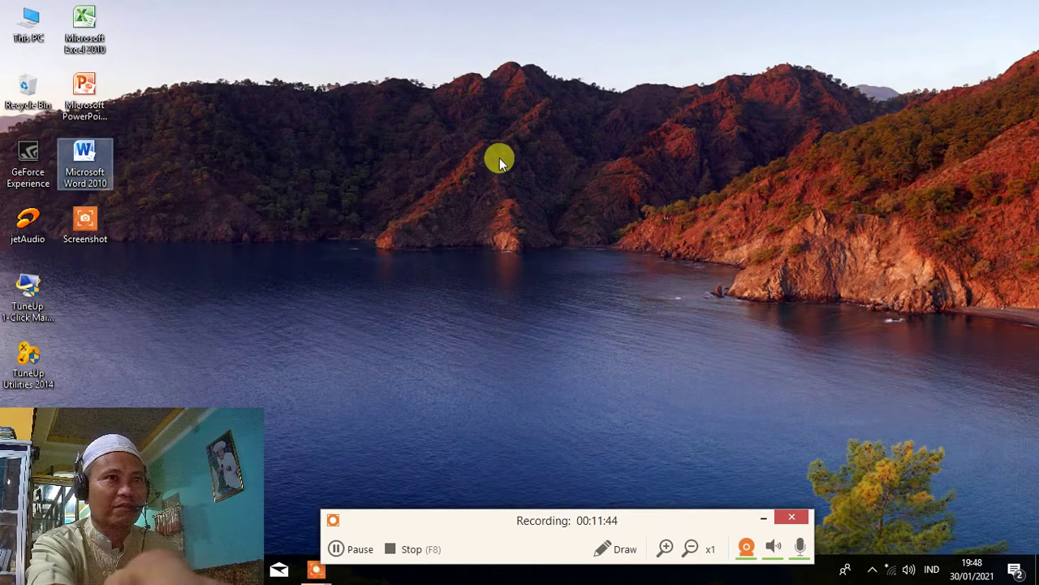
# Step: Relaunch Word 2010, close the extra Document2, and begin typing the title
pyautogui.doubleClick(93, 152)
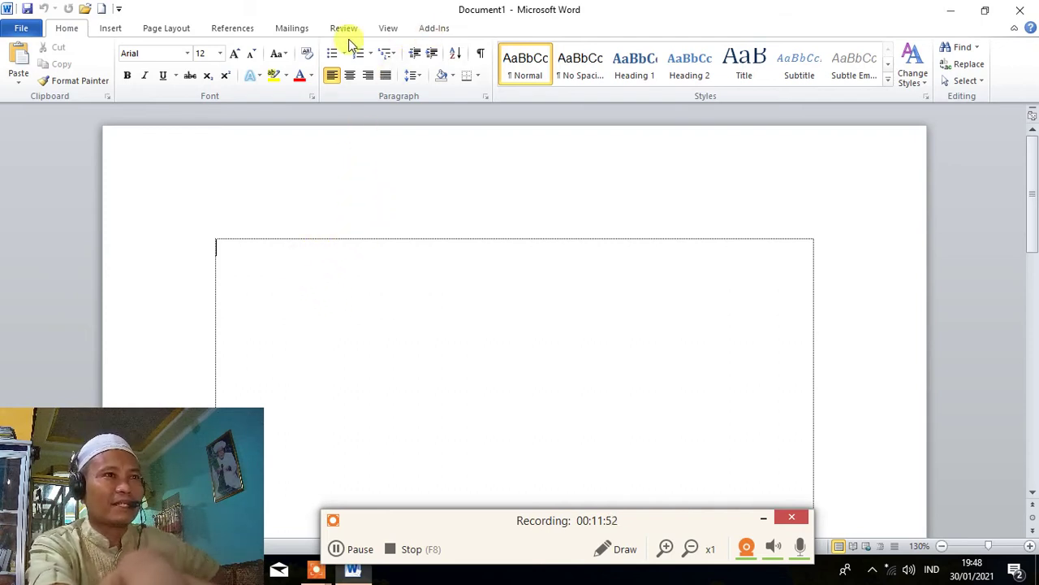
pyautogui.click(118, 9)
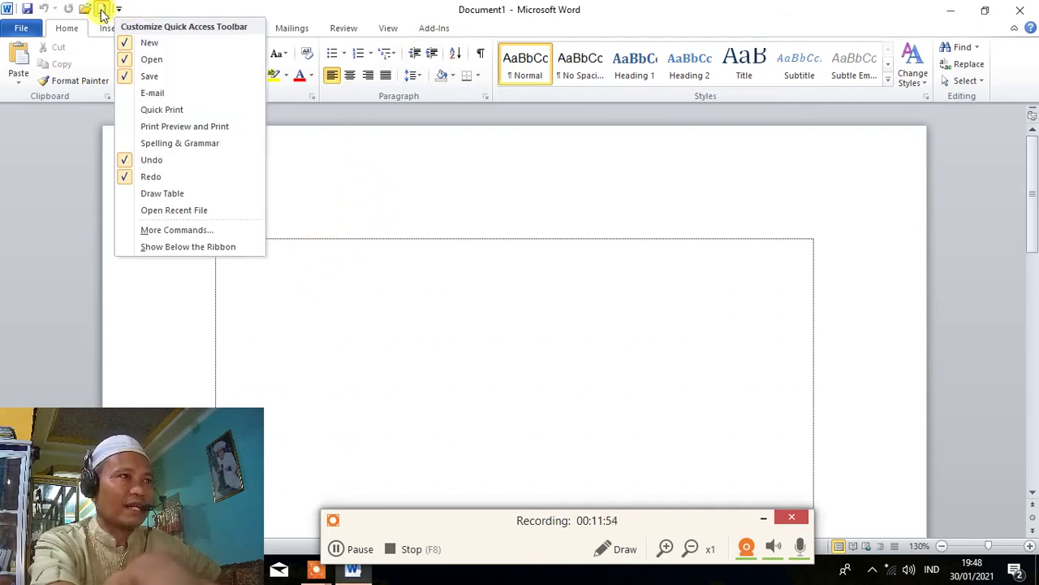
pyautogui.click(102, 9)
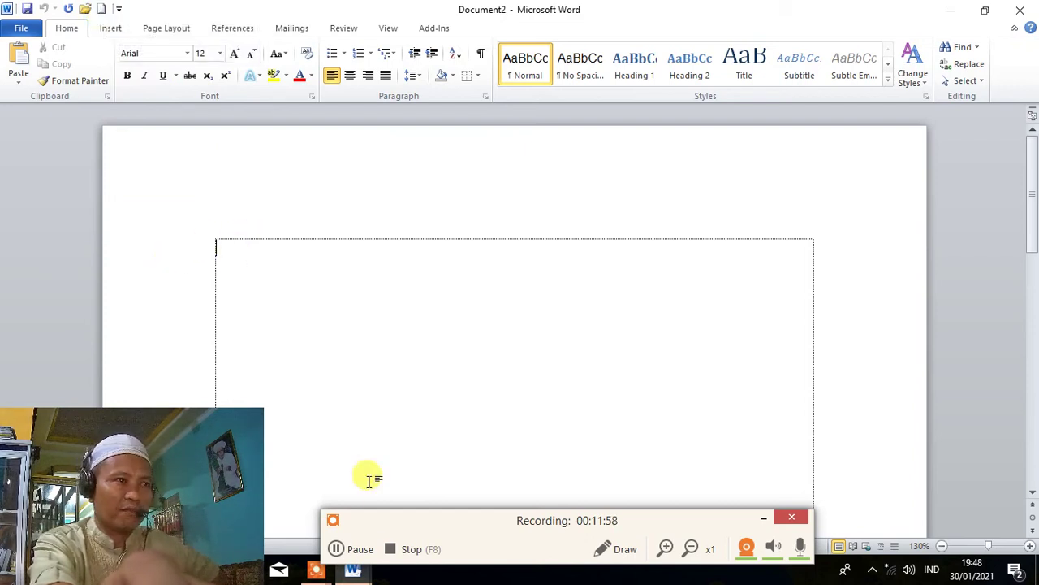
pyautogui.click(1020, 10)
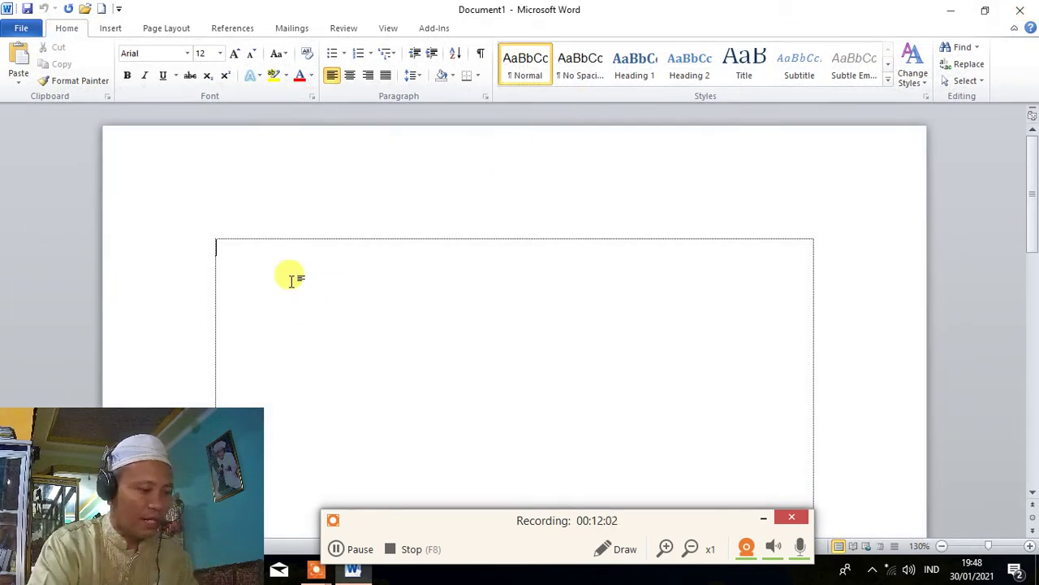
pyautogui.write('Surat Ar Rahman')
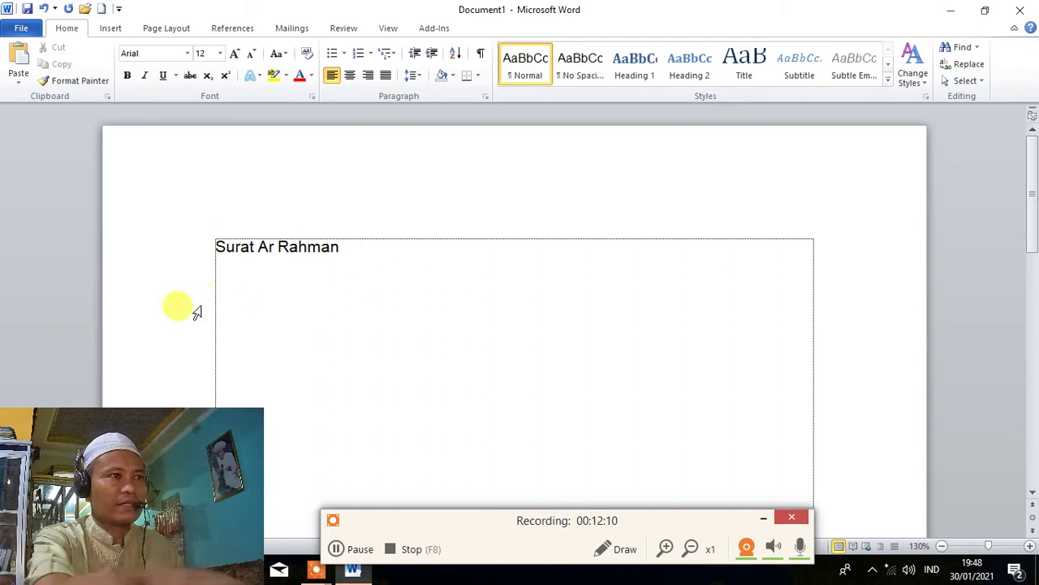
# Step: Open the Al-Quran add-in's Pilih Surat & Ayat dialog and expand its surah list
pyautogui.click(432, 28)
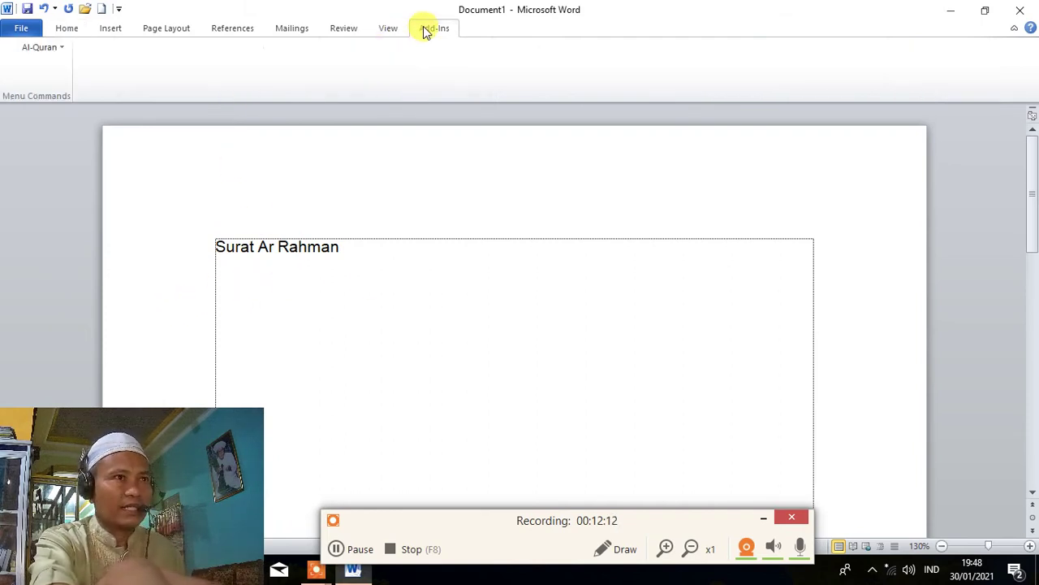
pyautogui.click(57, 47)
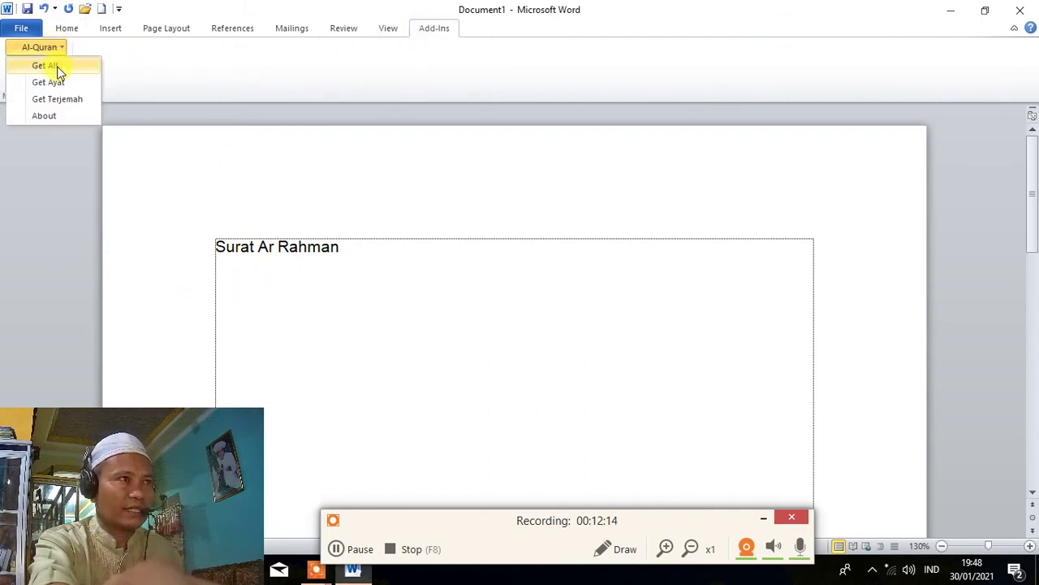
pyautogui.click(59, 67)
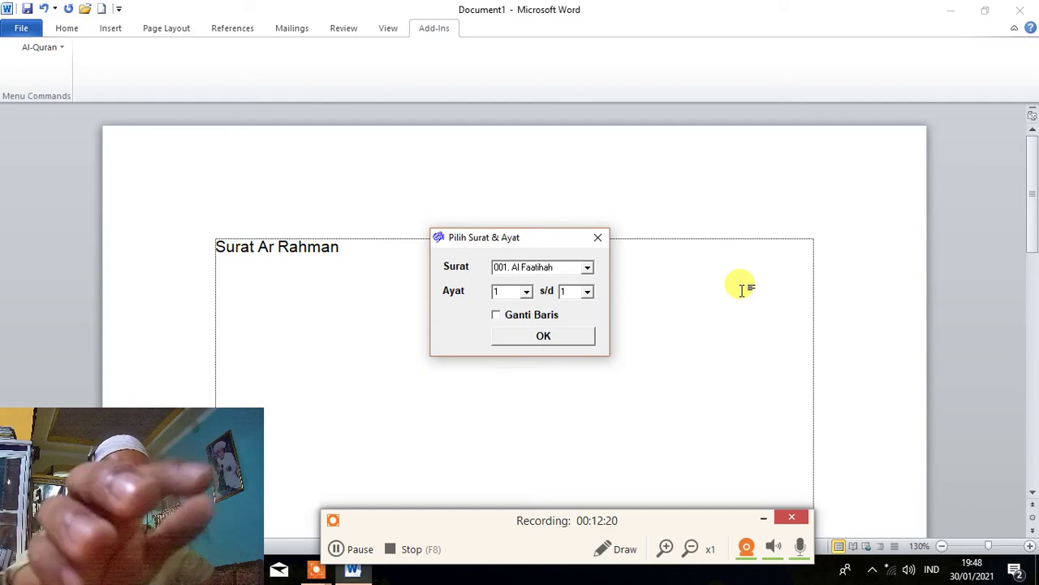
pyautogui.click(588, 271)
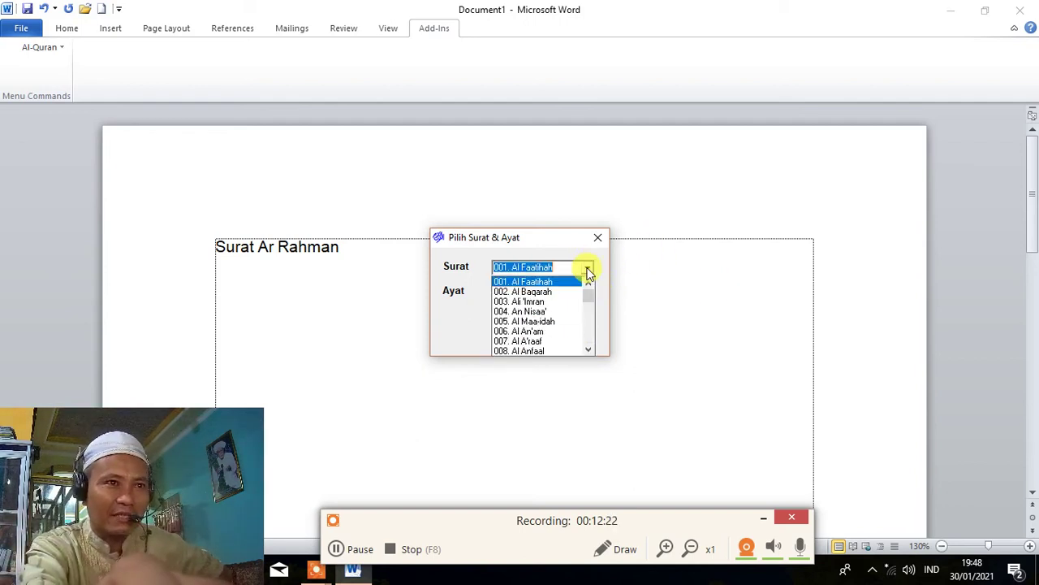
# Step: Scroll up through the Surat dropdown list toward the first surahs
pyautogui.moveTo(591, 302); pyautogui.dragTo(591, 342)
pyautogui.scroll(1, 528, 334)
pyautogui.scroll(1, 530, 339)
pyautogui.scroll(1, 529, 336)
pyautogui.scroll(2, 528, 336)
pyautogui.scroll(1, 528, 337)
pyautogui.scroll(2, 530, 337)
pyautogui.scroll(1, 530, 337)
pyautogui.scroll(2, 529, 337)
pyautogui.scroll(2, 530, 337)
pyautogui.scroll(4, 530, 338)
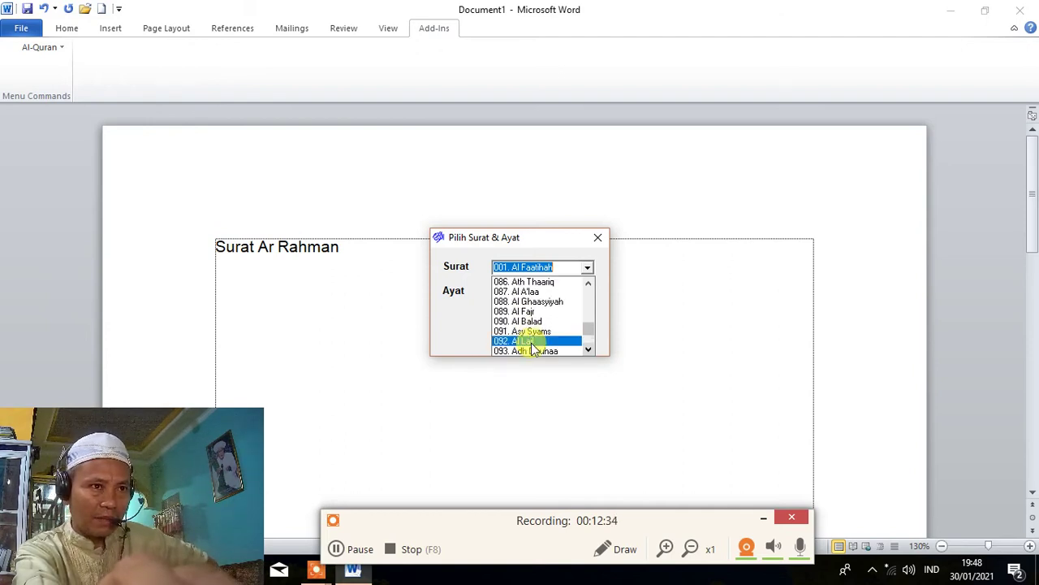
pyautogui.scroll(2, 531, 343)
pyautogui.scroll(2, 531, 343)
pyautogui.scroll(2, 532, 342)
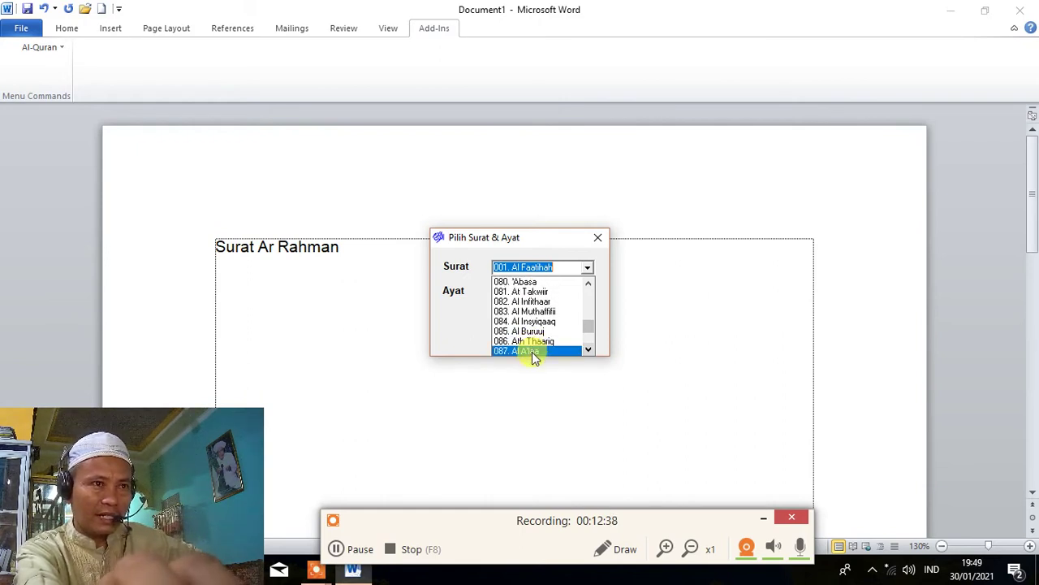
# Step: Close the list and replace the surah name so the entry reads 001. Ar Rahman
pyautogui.click(557, 267)
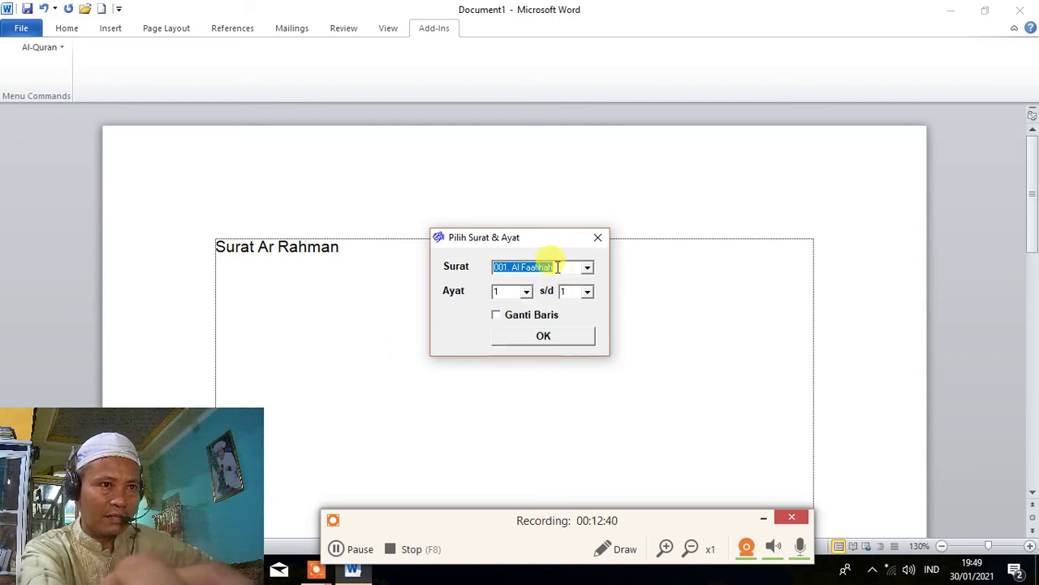
pyautogui.moveTo(558, 267); pyautogui.dragTo(533, 267)
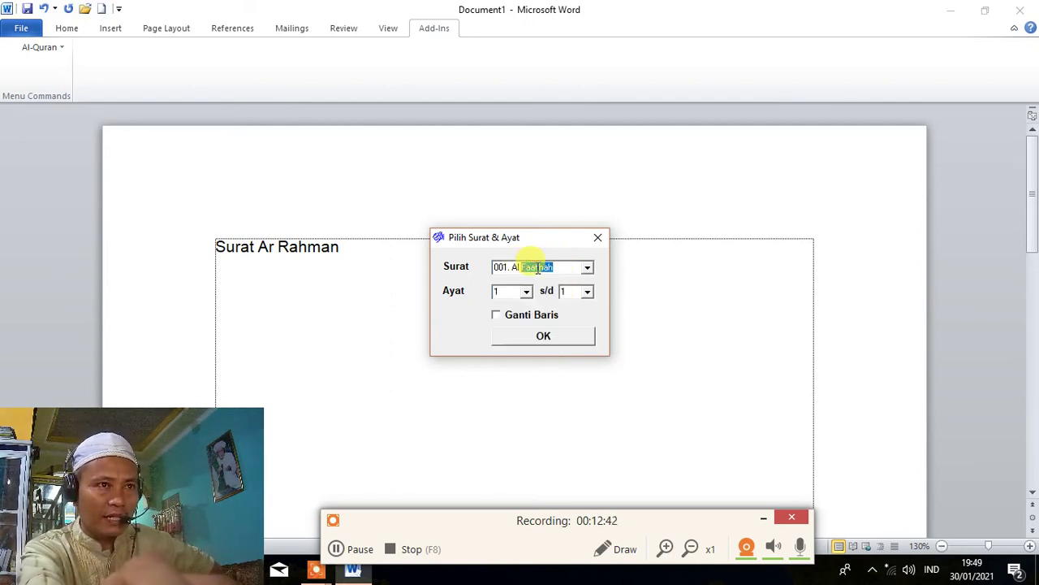
pyautogui.press('BackSpace')
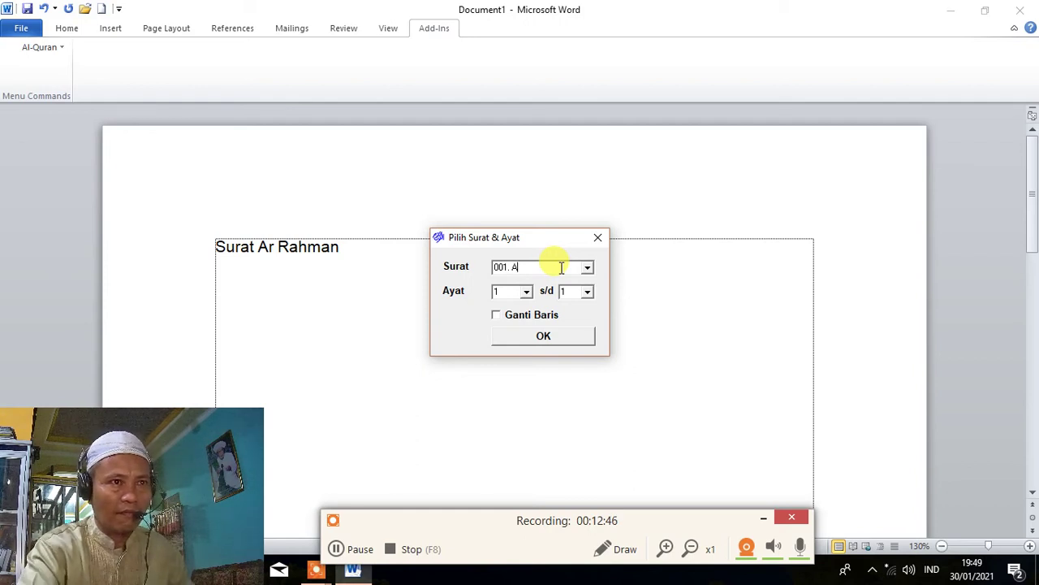
pyautogui.write('r Rahman')
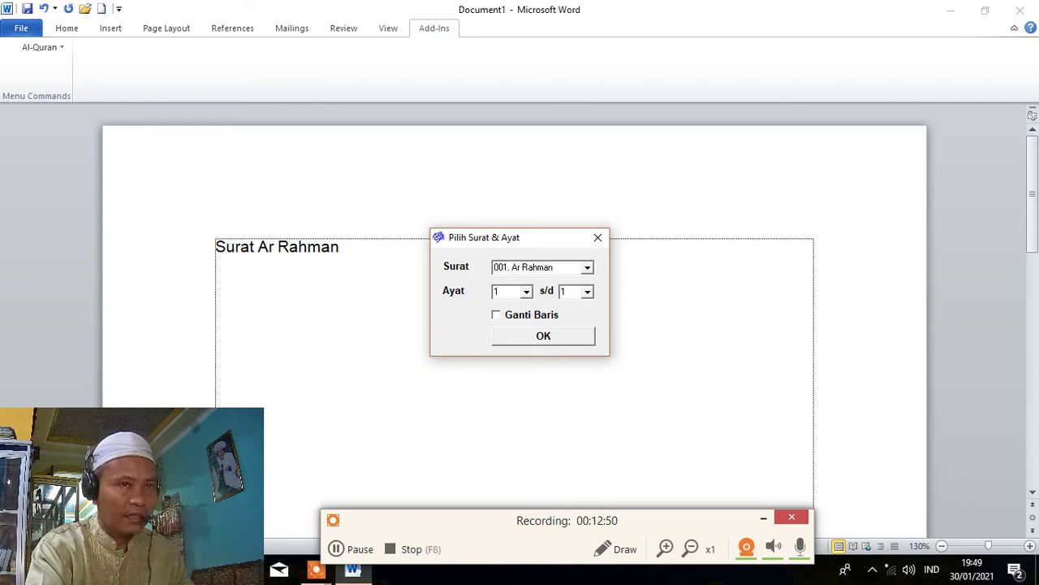
# Step: Reopen the Surat list and scroll down through the surahs
pyautogui.click(588, 267)
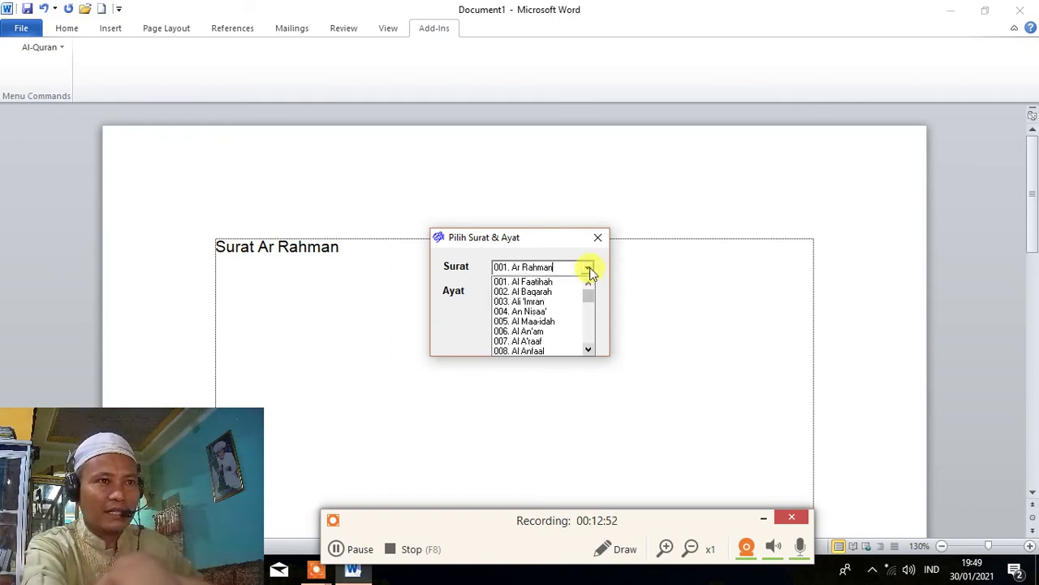
pyautogui.click(590, 303)
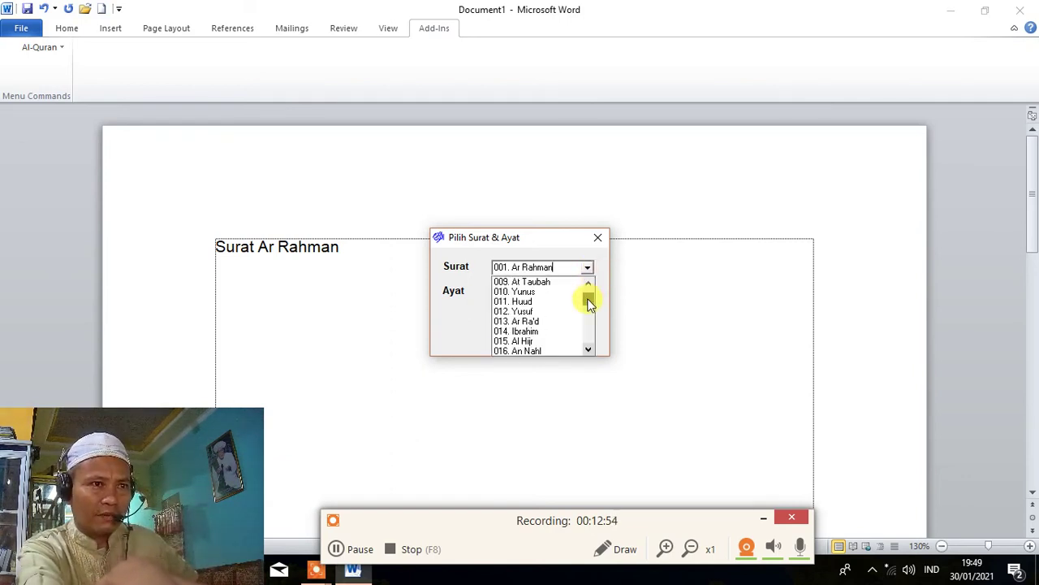
pyautogui.scroll(-1, 589, 303)
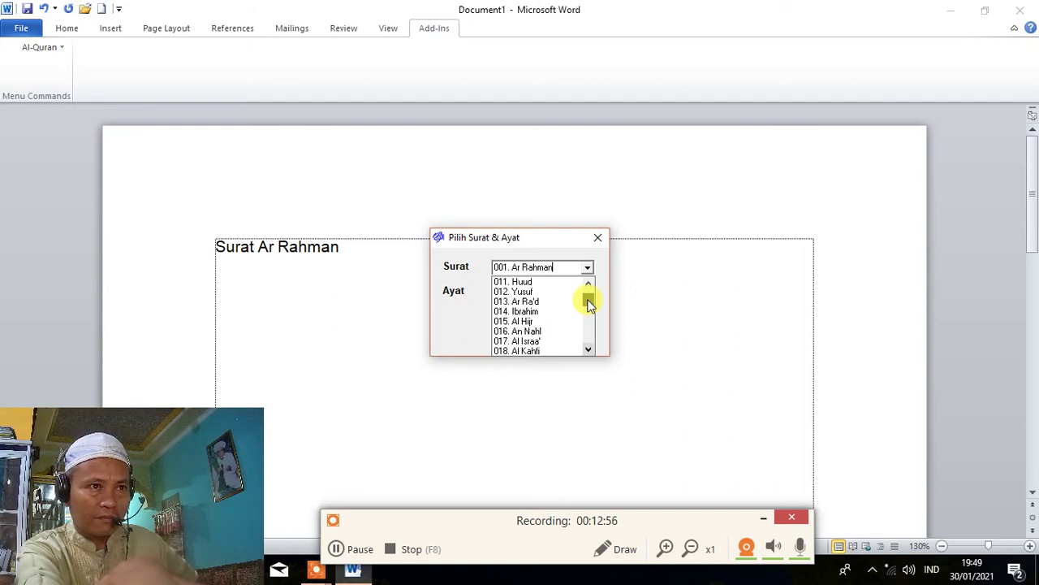
pyautogui.scroll(-2, 589, 303)
pyautogui.scroll(-2, 590, 303)
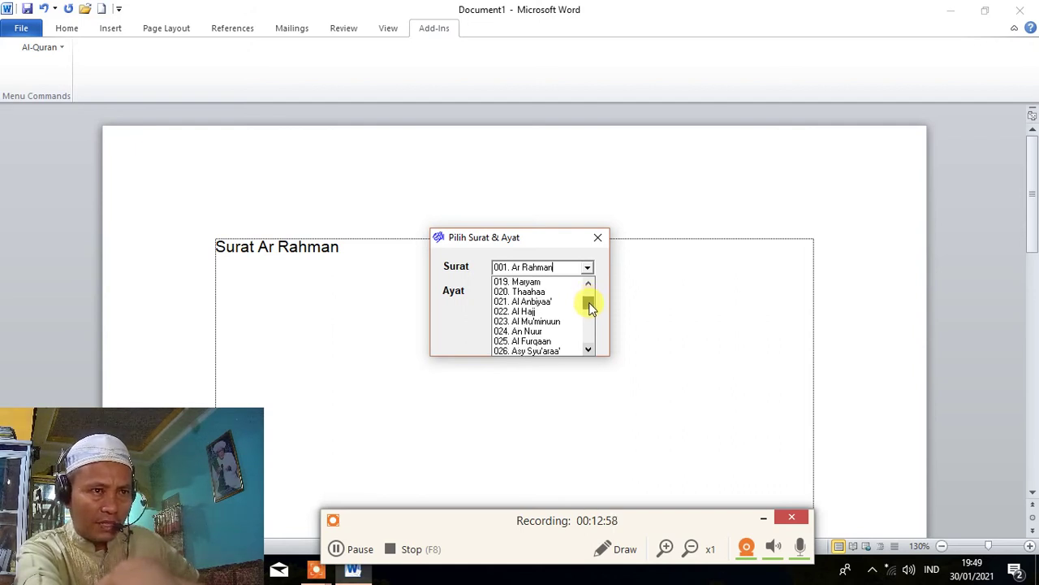
pyautogui.scroll(-2, 590, 305)
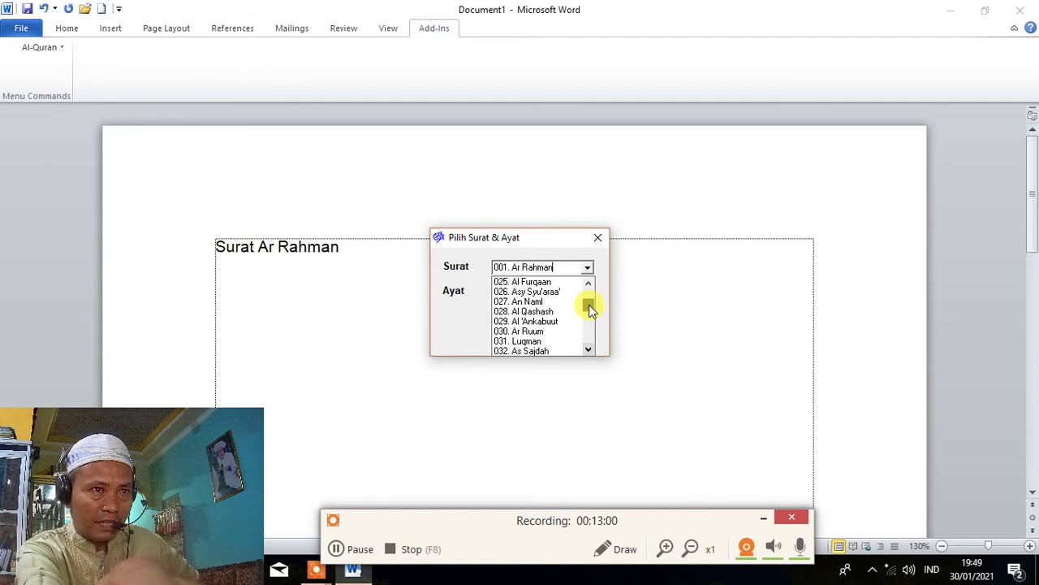
pyautogui.scroll(-2, 590, 311)
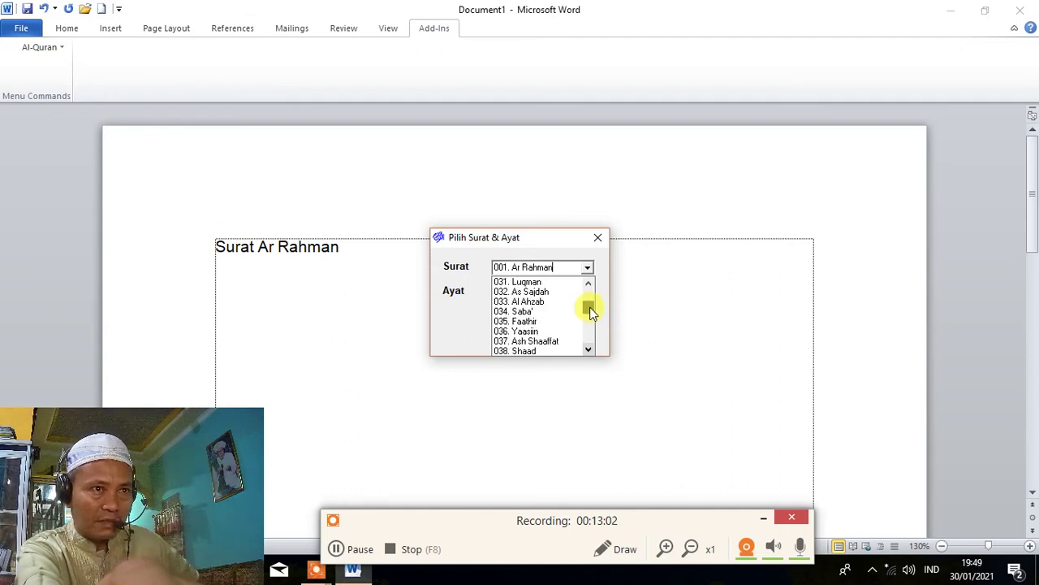
pyautogui.scroll(-1, 591, 312)
pyautogui.scroll(-1, 590, 313)
pyautogui.scroll(-2, 590, 313)
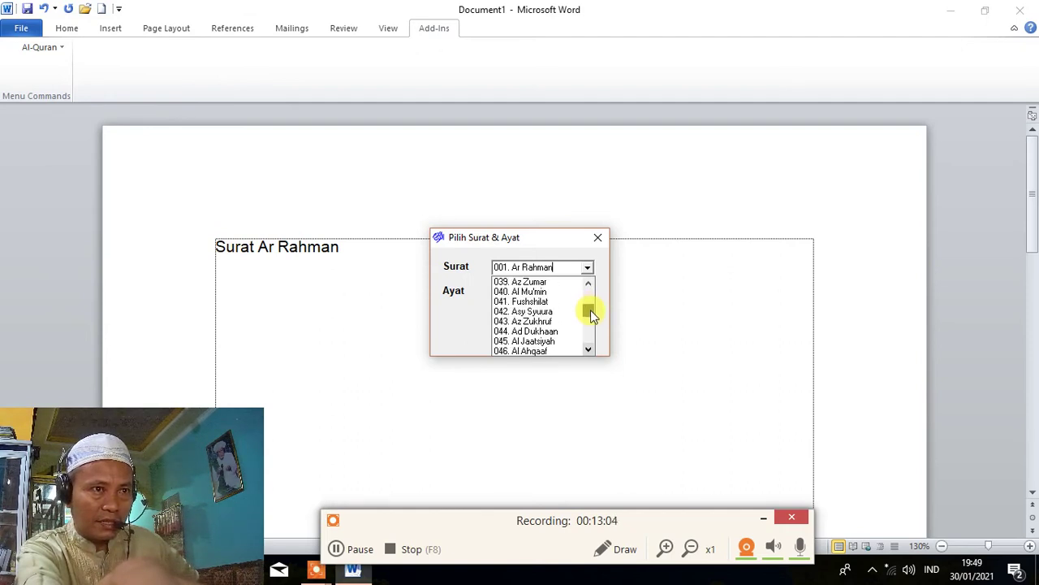
# Step: Step further down the surah list toward the 050s
pyautogui.click(590, 351)
pyautogui.click(590, 352)
pyautogui.click(589, 352)
pyautogui.click(590, 352)
pyautogui.click(589, 351)
pyautogui.click(589, 351)
pyautogui.click(590, 352)
pyautogui.click(590, 351)
pyautogui.click(590, 352)
pyautogui.click(590, 352)
pyautogui.click(590, 352)
pyautogui.click(591, 351)
pyautogui.click(590, 351)
pyautogui.click(591, 351)
pyautogui.click(590, 351)
pyautogui.click(590, 350)
pyautogui.click(591, 350)
pyautogui.click(590, 351)
pyautogui.click(590, 350)
pyautogui.click(590, 349)
pyautogui.click(590, 349)
pyautogui.click(590, 349)
pyautogui.click(589, 349)
pyautogui.click(589, 350)
pyautogui.click(590, 349)
pyautogui.click(590, 349)
pyautogui.click(589, 349)
pyautogui.click(590, 349)
pyautogui.click(589, 345)
pyautogui.click(589, 345)
pyautogui.click(589, 345)
pyautogui.click(589, 345)
pyautogui.click(589, 347)
pyautogui.click(589, 347)
pyautogui.click(588, 347)
pyautogui.click(589, 348)
pyautogui.click(589, 348)
pyautogui.click(589, 347)
pyautogui.moveTo(589, 348); pyautogui.dragTo(592, 300)
pyautogui.scroll(1, 591, 331)
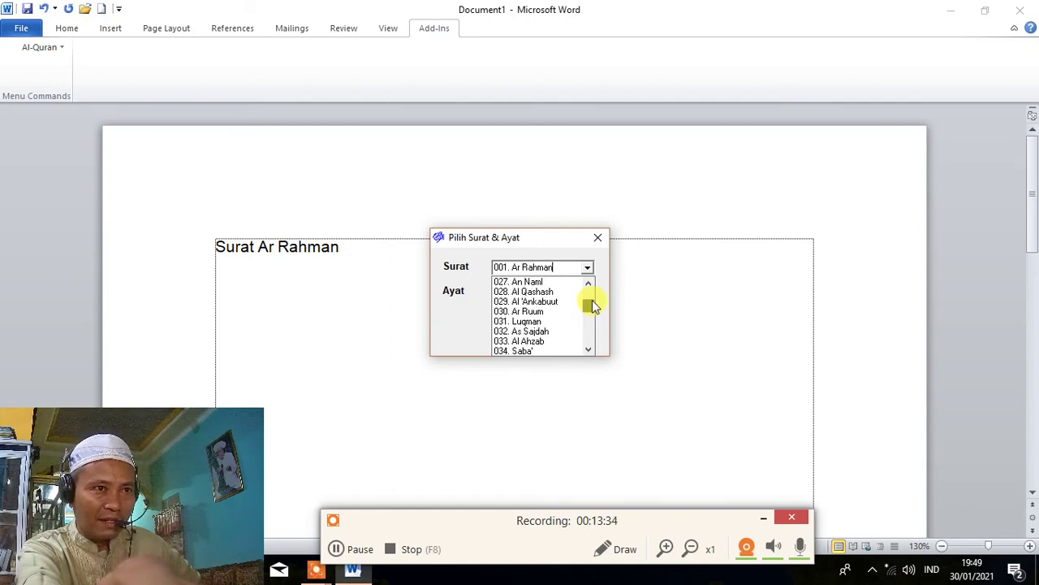
# Step: Advance the list to 055 and select 055. Ar Rahmaan as the surah
pyautogui.click(589, 350)
pyautogui.click(589, 350)
pyautogui.click(589, 350)
pyautogui.click(589, 350)
pyautogui.click(589, 350)
pyautogui.click(589, 350)
pyautogui.click(589, 350)
pyautogui.click(588, 351)
pyautogui.click(589, 350)
pyautogui.click(588, 350)
pyautogui.click(589, 350)
pyautogui.click(589, 350)
pyautogui.click(589, 350)
pyautogui.click(589, 350)
pyautogui.click(589, 350)
pyautogui.click(589, 350)
pyautogui.click(589, 350)
pyautogui.click(589, 350)
pyautogui.click(589, 350)
pyautogui.click(589, 350)
pyautogui.click(589, 350)
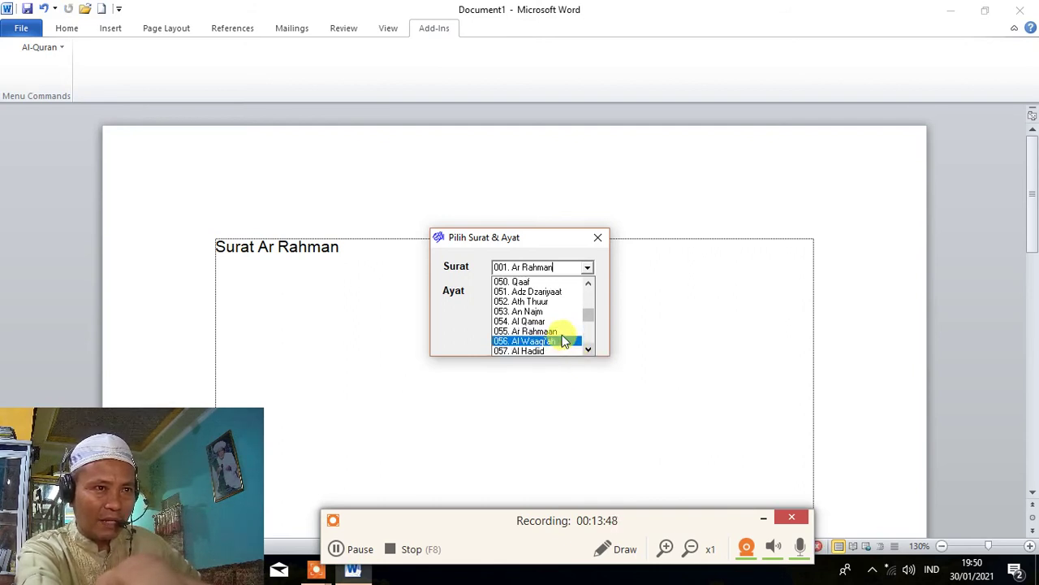
pyautogui.click(564, 332)
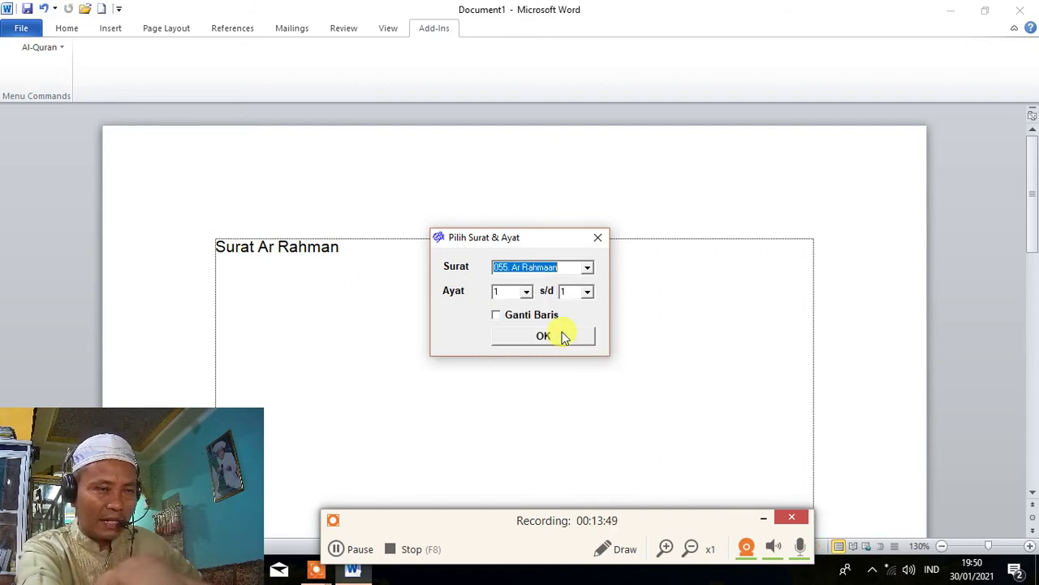
# Step: Set the ending verse to 78 and insert Ar Rahmaan verses 1–78
pyautogui.click(587, 291)
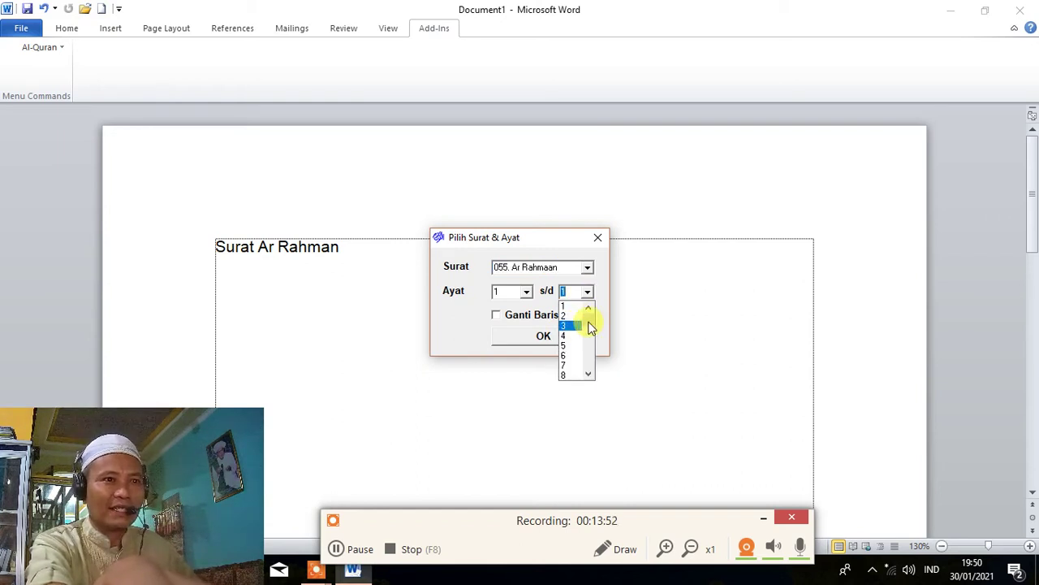
pyautogui.moveTo(593, 347); pyautogui.dragTo(589, 372)
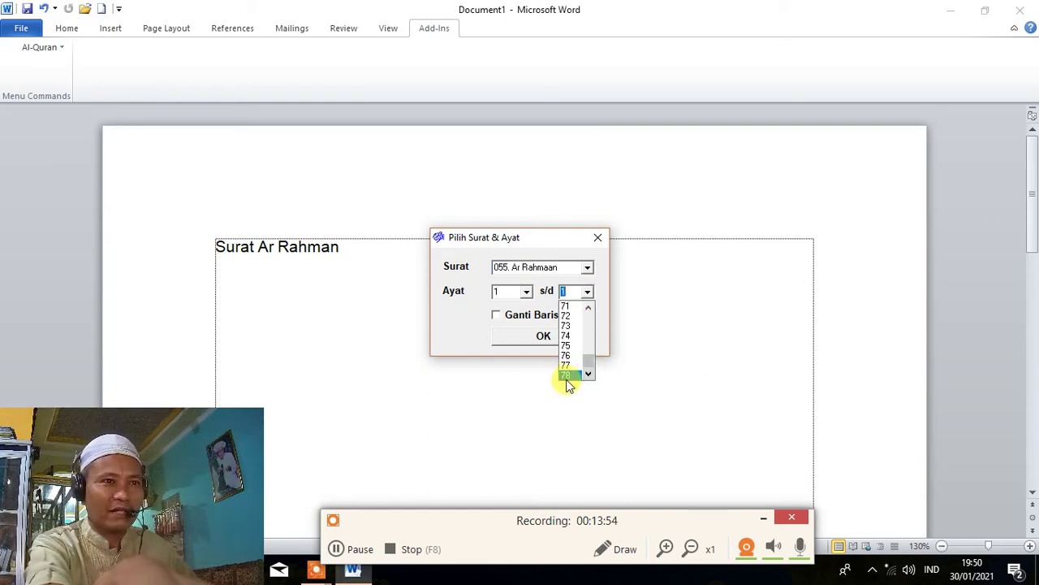
pyautogui.click(570, 376)
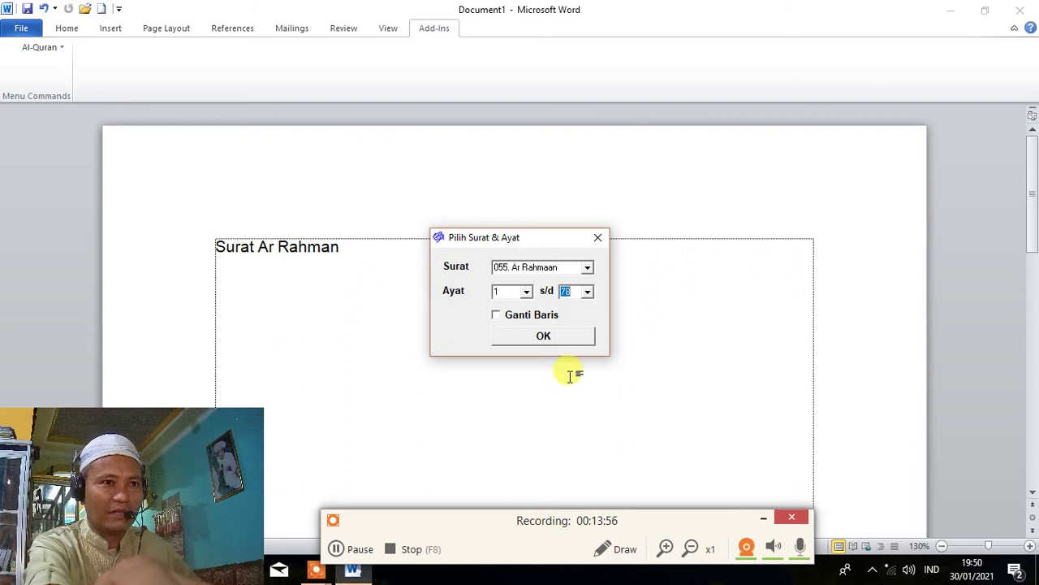
pyautogui.click(546, 337)
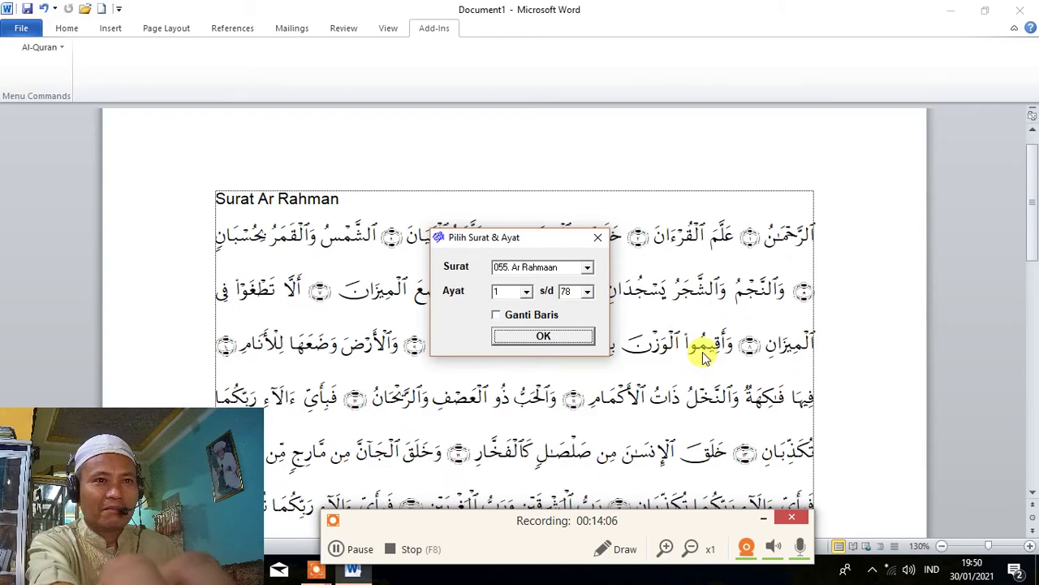
# Step: Scroll through the inserted Arabic verses, translation and notes to review them
pyautogui.scroll(-8, 698, 350)
pyautogui.scroll(4, 665, 349)
pyautogui.scroll(-5, 664, 349)
pyautogui.scroll(-3, 664, 345)
pyautogui.scroll(-2, 662, 341)
pyautogui.scroll(-1, 698, 345)
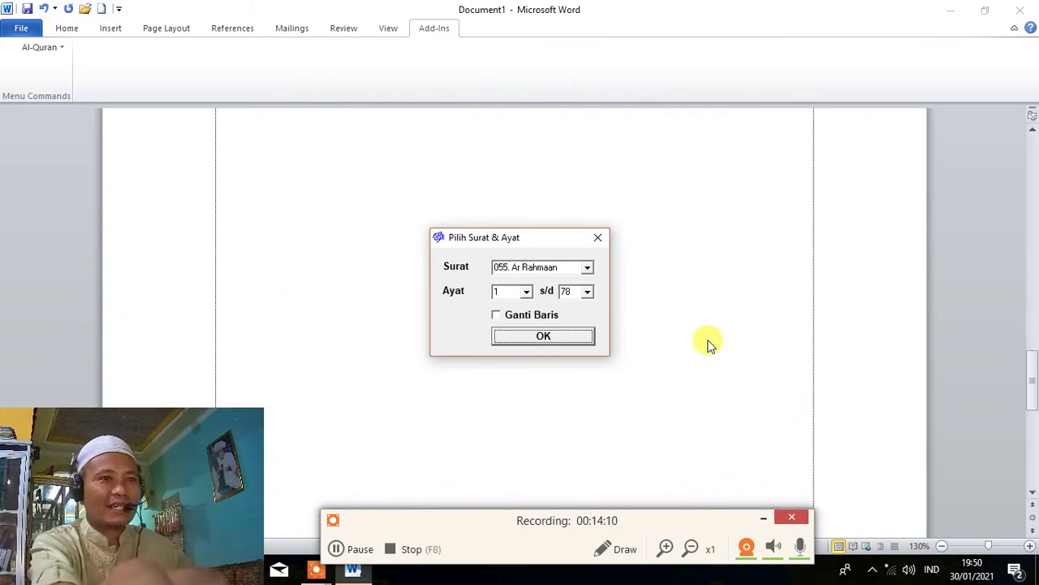
pyautogui.scroll(2, 704, 343)
pyautogui.scroll(2, 705, 344)
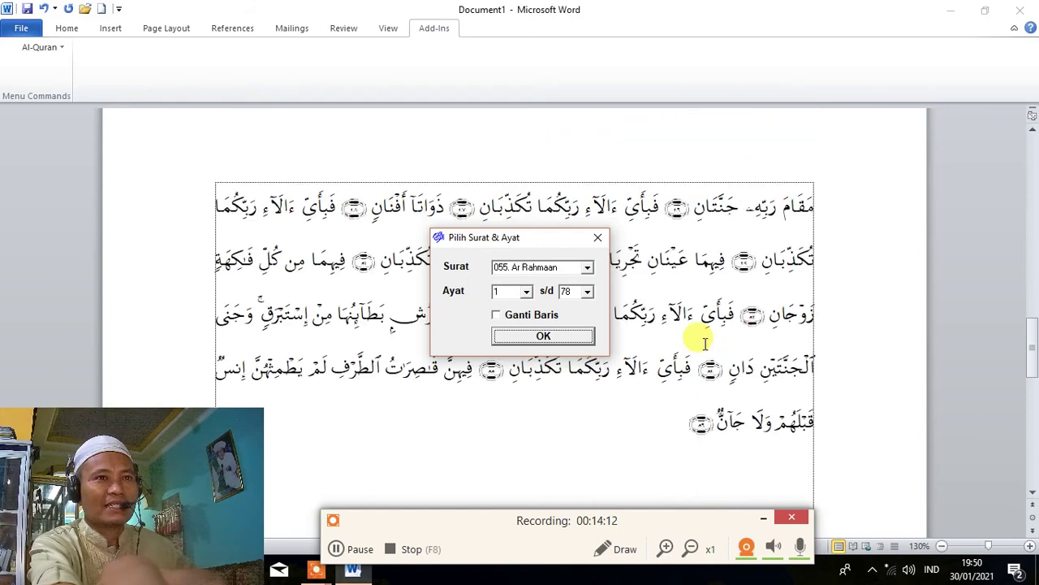
pyautogui.scroll(-1, 705, 344)
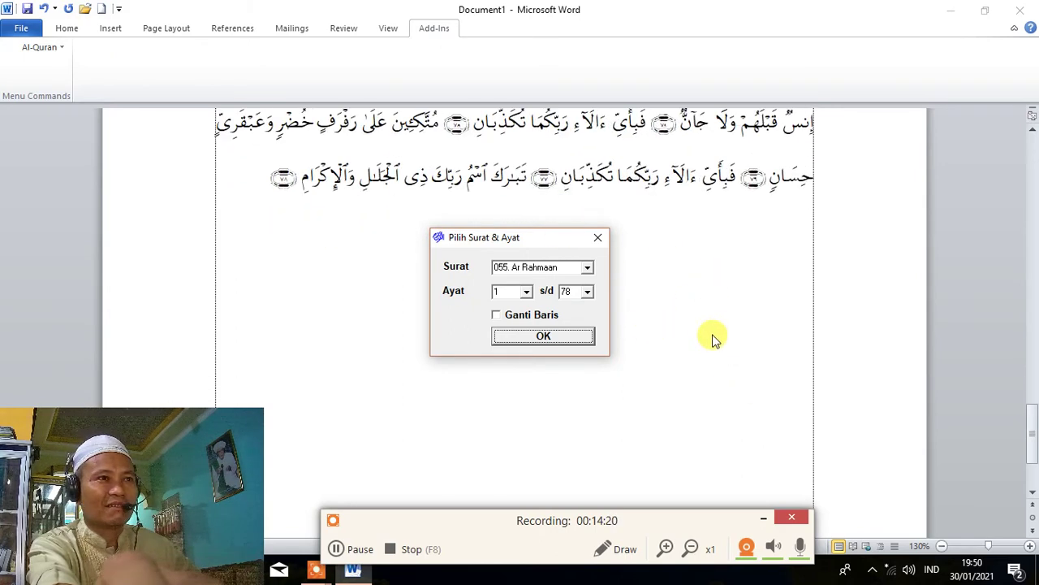
pyautogui.scroll(10, 728, 341)
pyautogui.scroll(10, 732, 347)
pyautogui.scroll(7, 731, 346)
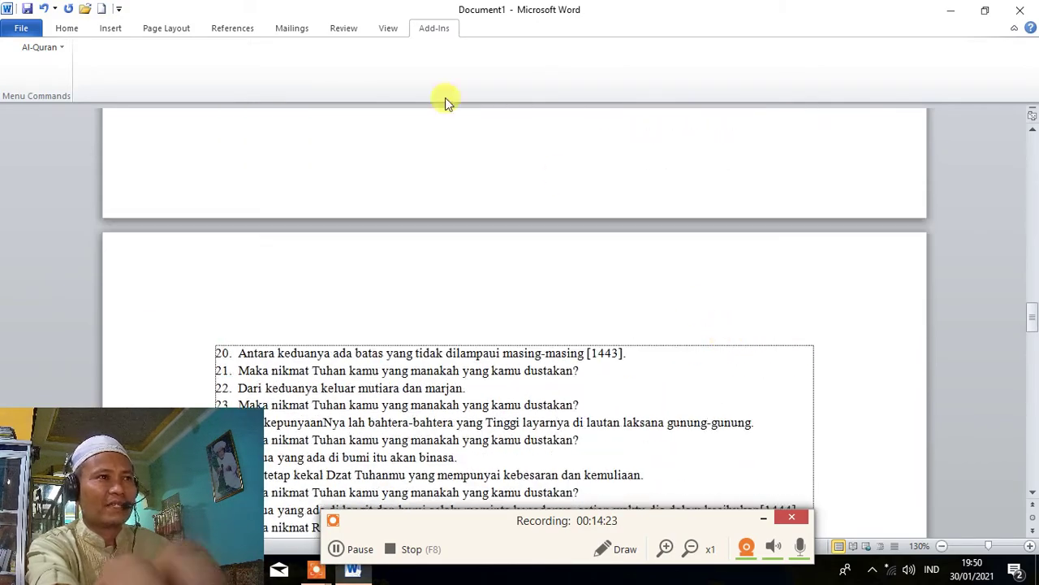
# Step: Save the document as 'Surat Ar Rahman', then place the cursor after the last footnote
pyautogui.click(27, 10)
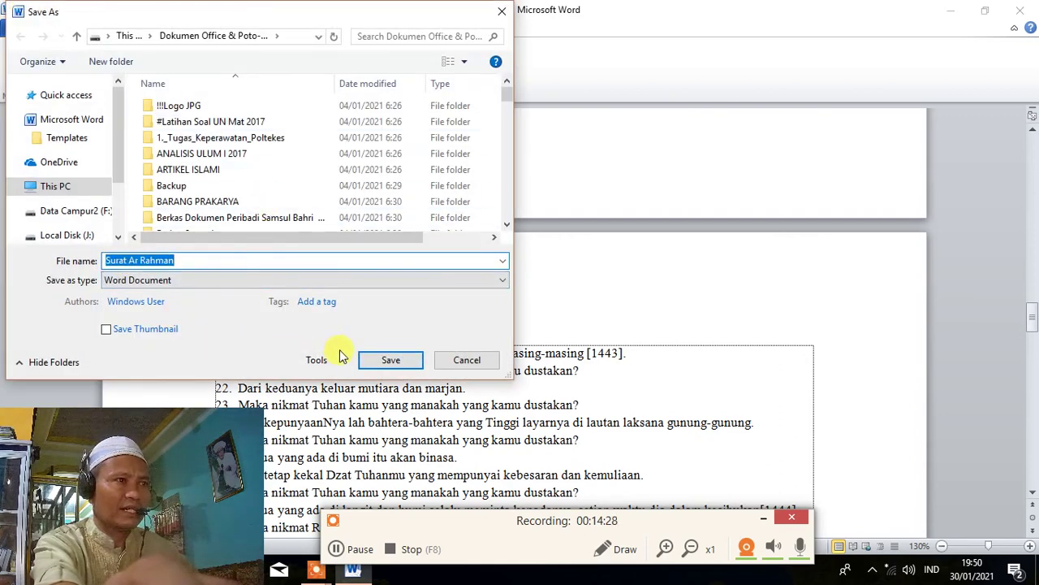
pyautogui.click(390, 360)
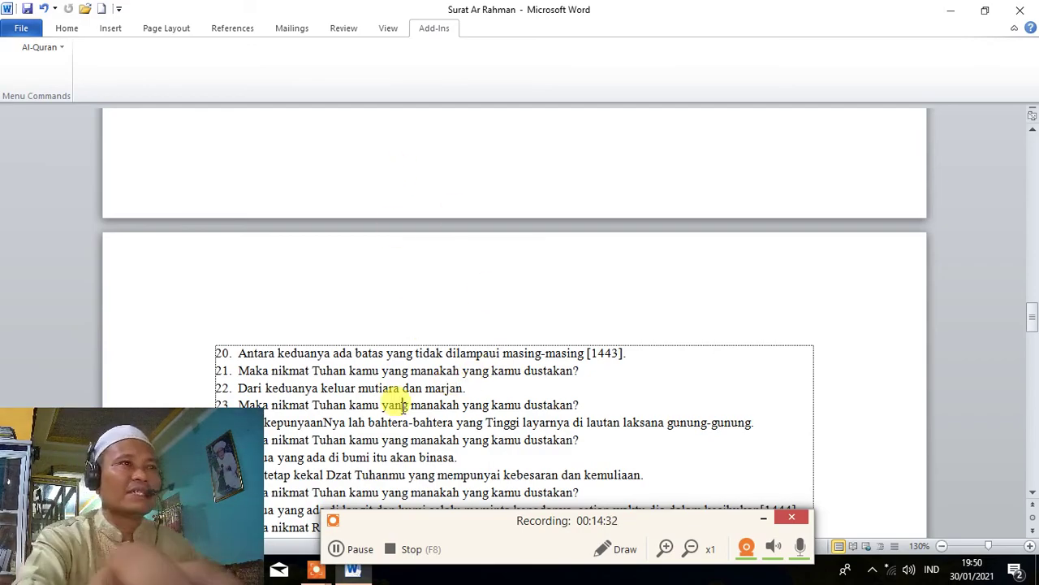
pyautogui.scroll(7, 406, 402)
pyautogui.scroll(-10, 406, 400)
pyautogui.scroll(-8, 406, 399)
pyautogui.scroll(-8, 410, 398)
pyautogui.scroll(-7, 415, 398)
pyautogui.scroll(-3, 413, 394)
pyautogui.scroll(5, 413, 395)
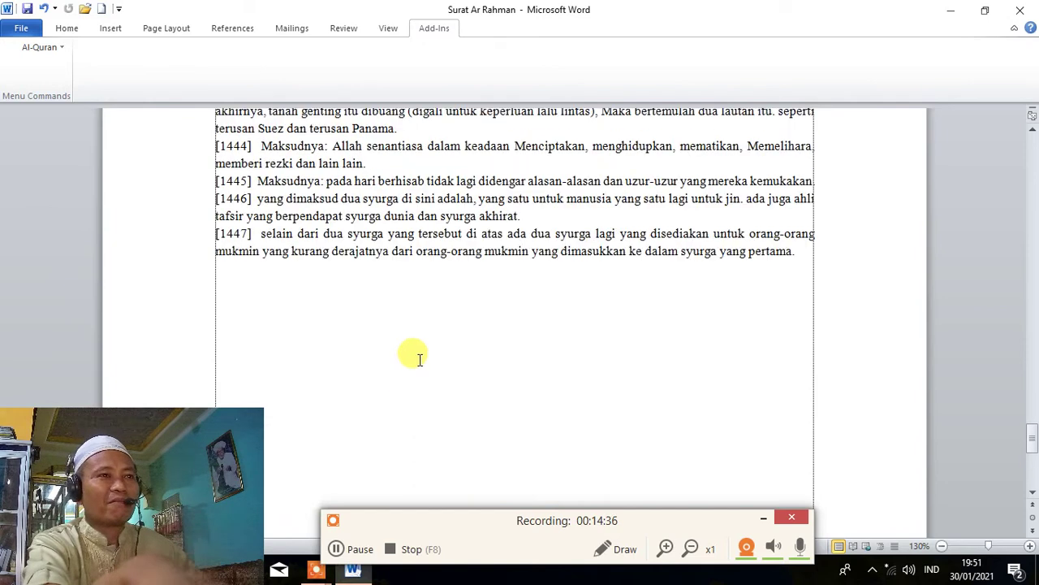
pyautogui.click(801, 252)
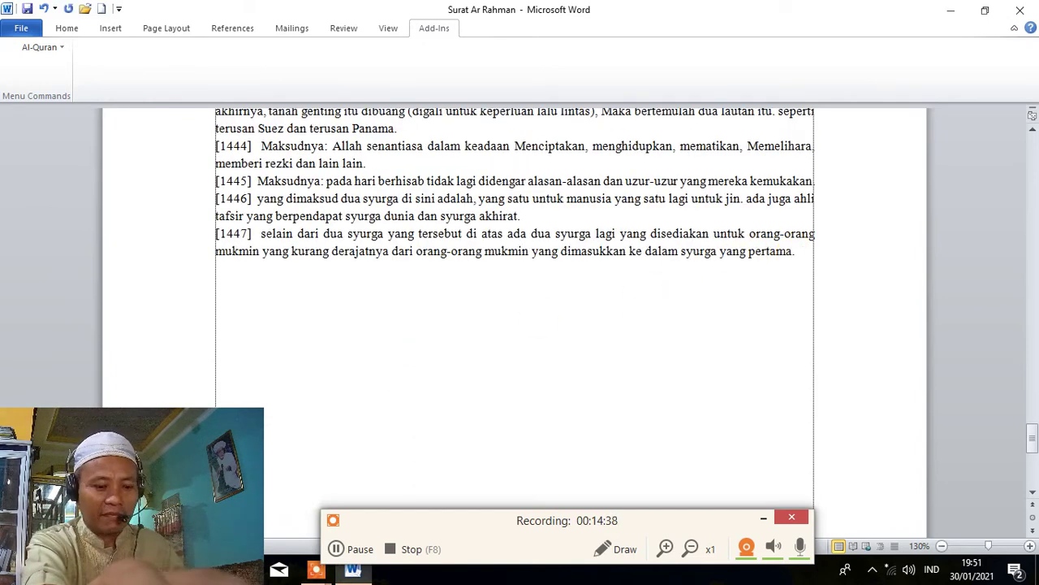
# Step: Type the heading 'Ail Ihkalas' below the footnotes, then bring up Al-Quran > Get Ayat
pyautogui.click(280, 318)
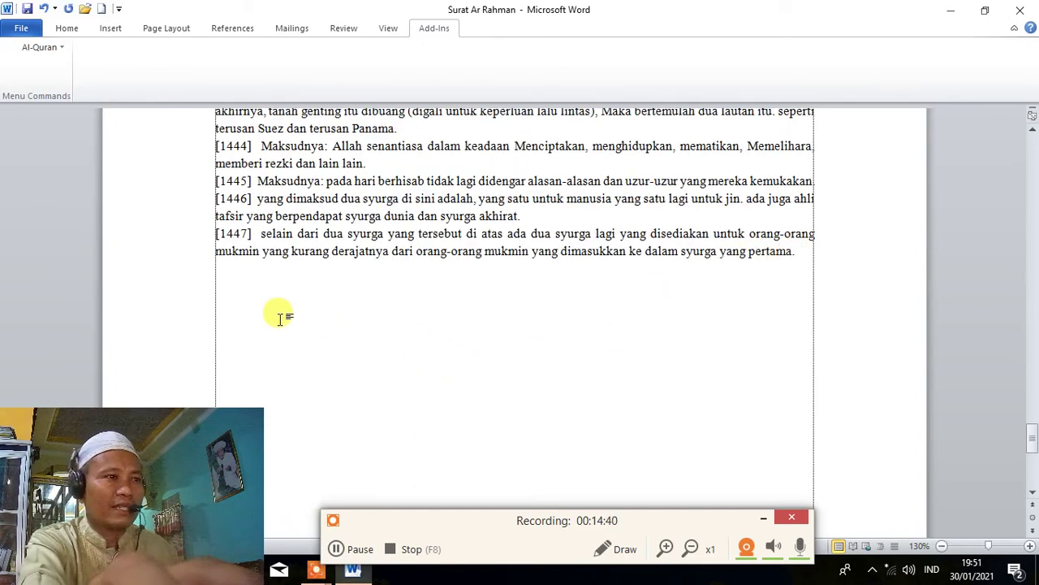
pyautogui.write('Ail Ihkalas')
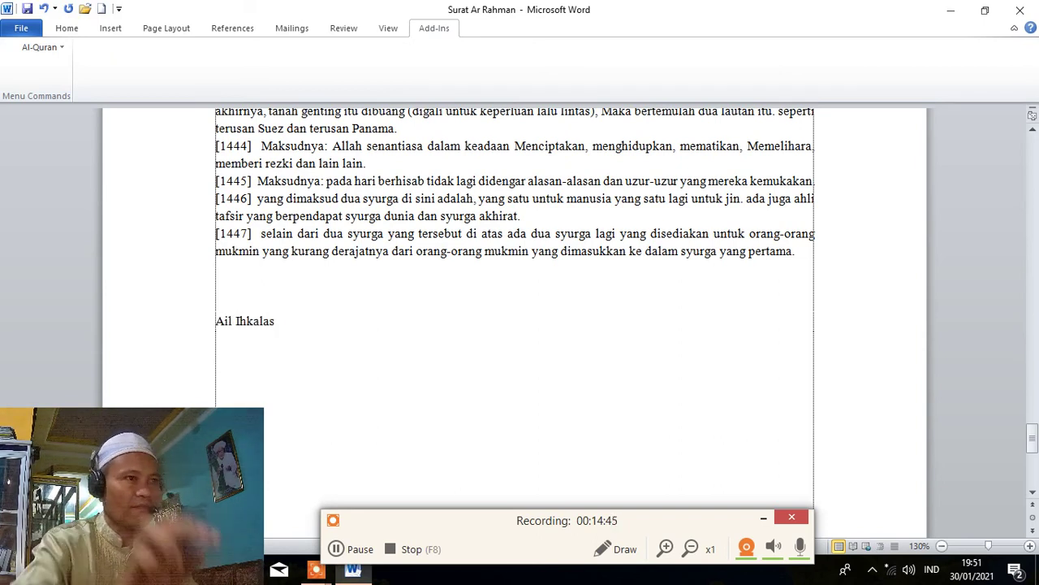
pyautogui.press('Return')
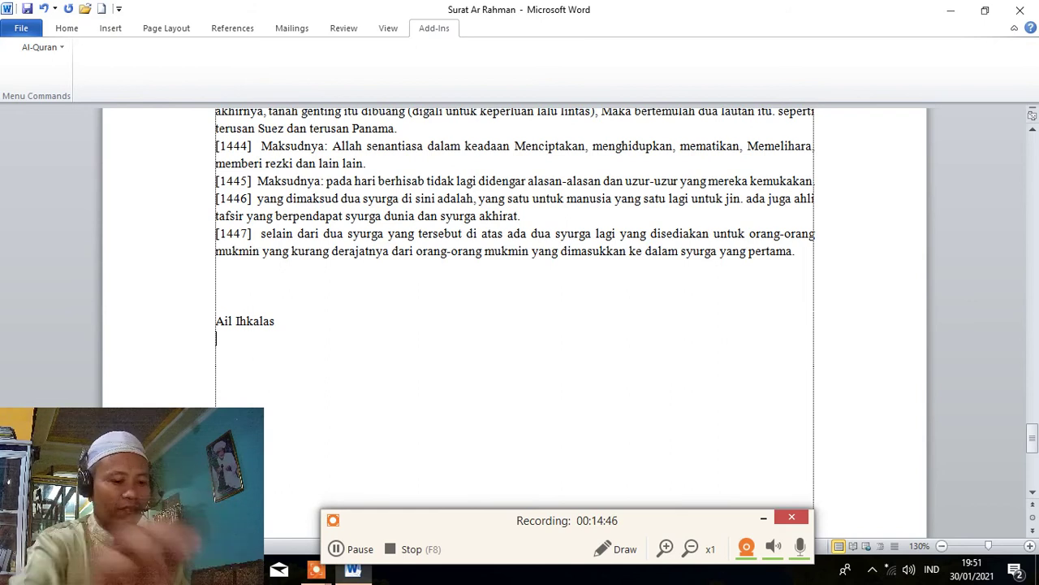
pyautogui.click(32, 47)
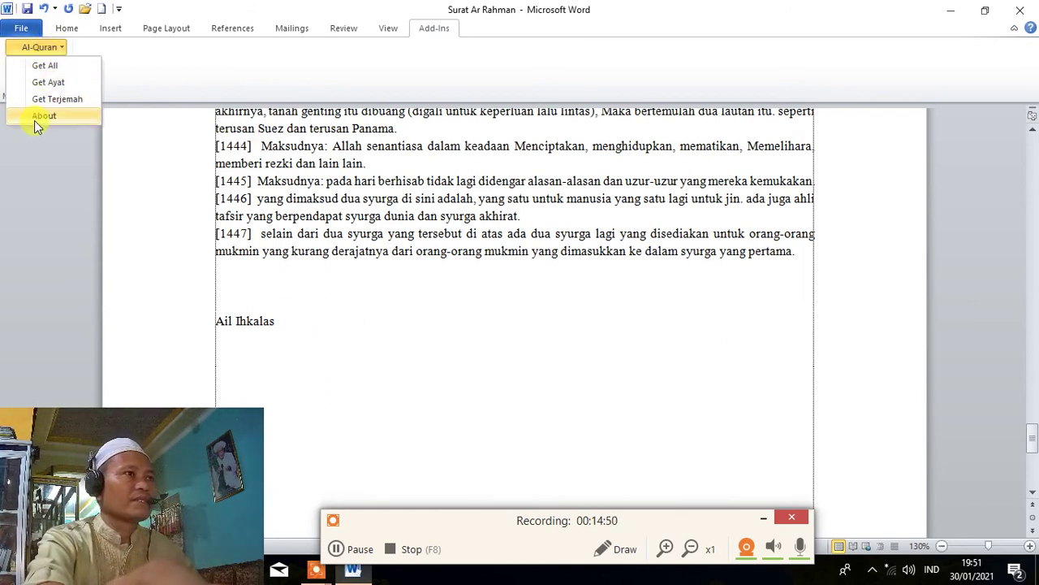
pyautogui.click(45, 68)
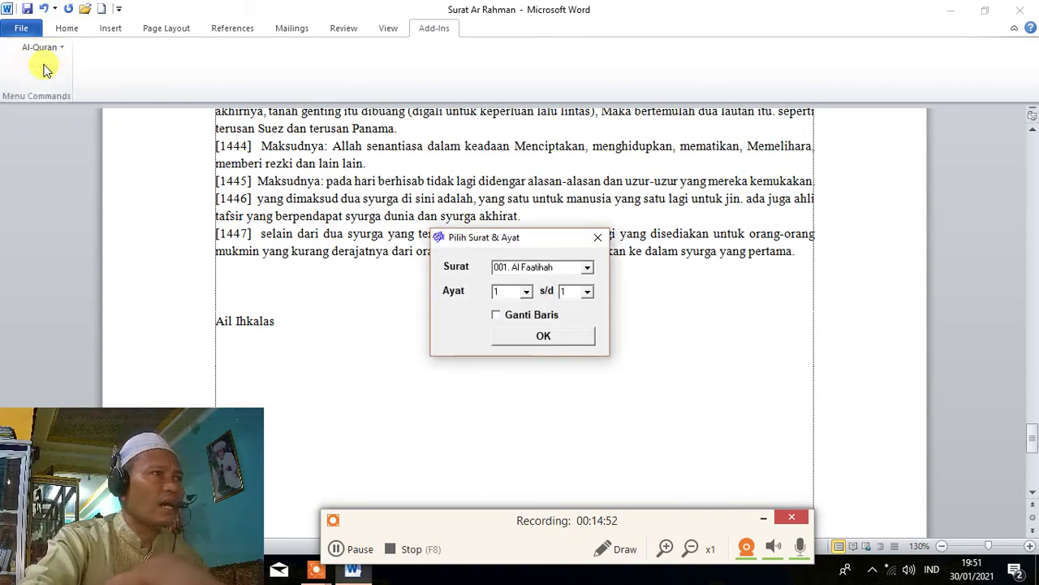
# Step: Choose surah 112. Al Ikhlash, set verses 1 to 4, and insert them
pyautogui.click(587, 267)
pyautogui.moveTo(589, 288); pyautogui.dragTo(595, 349)
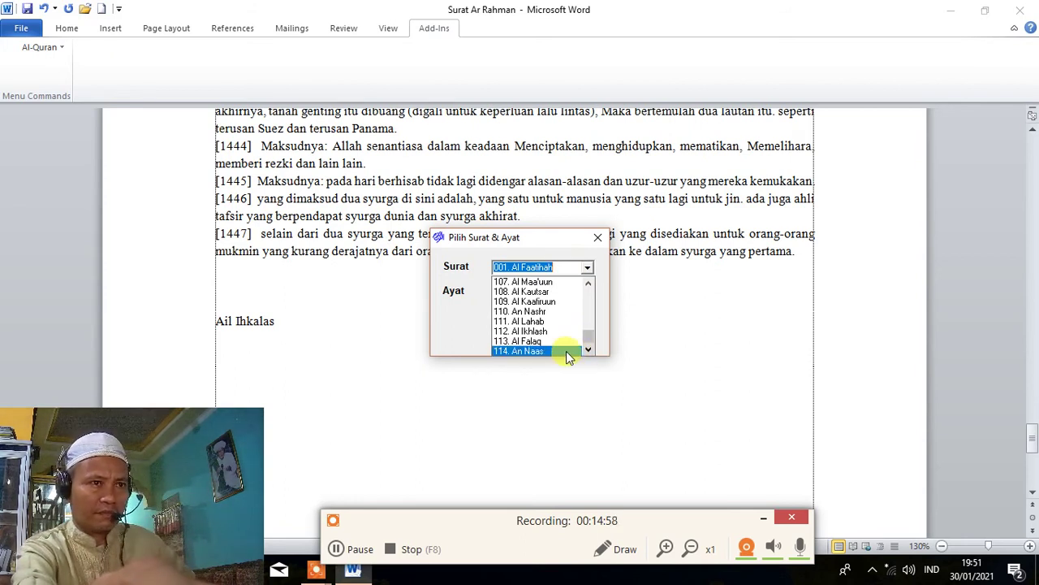
pyautogui.click(548, 332)
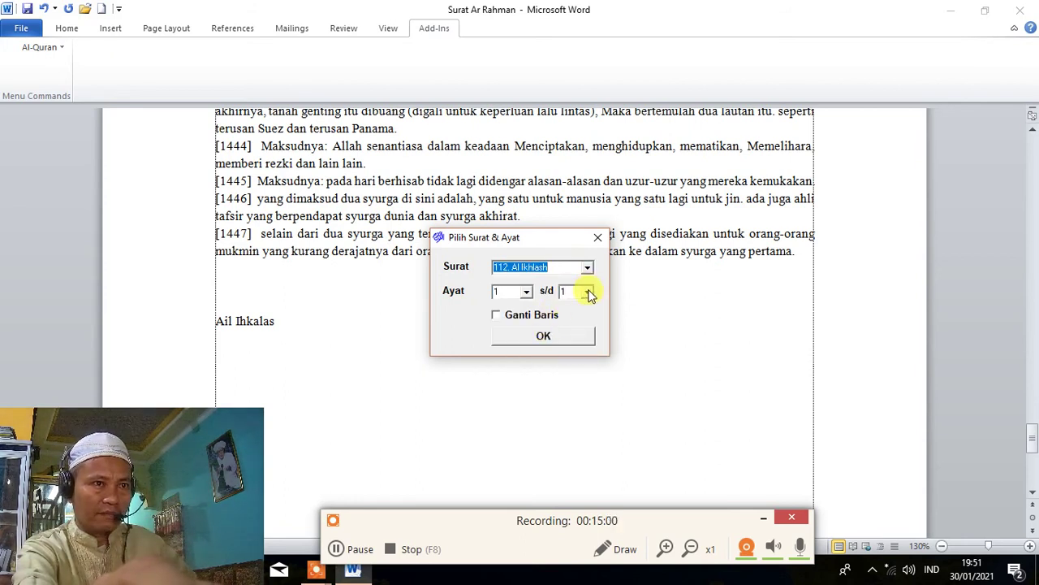
pyautogui.click(588, 291)
pyautogui.click(571, 337)
pyautogui.click(549, 337)
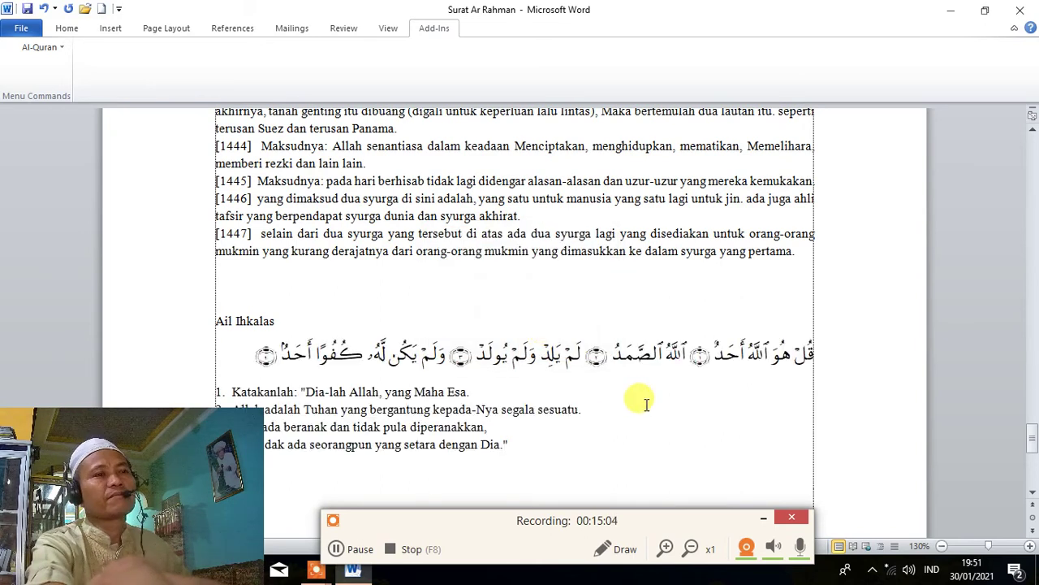